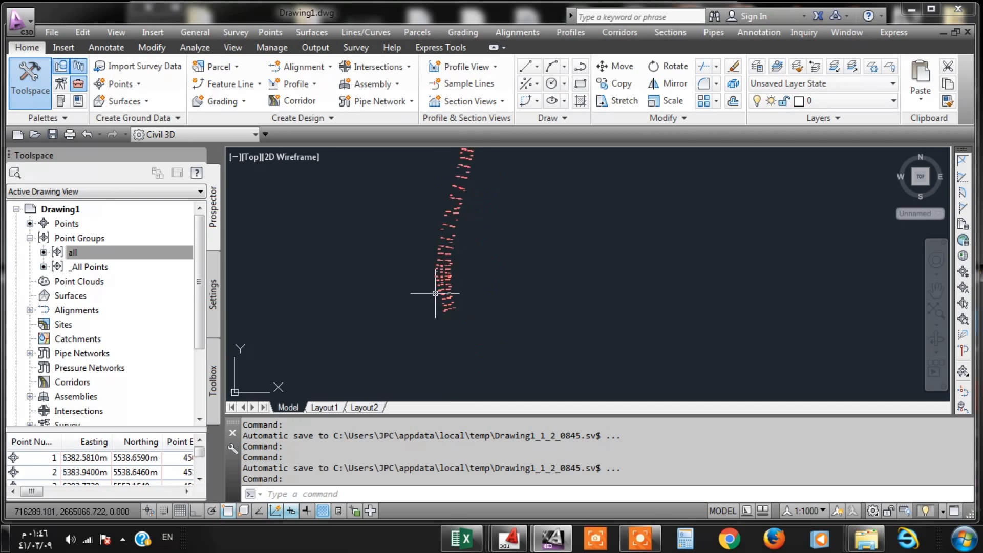
- Examine the imported survey points along the whole road strip, including their coordinate labels
scroll(422, 202, up, 5)
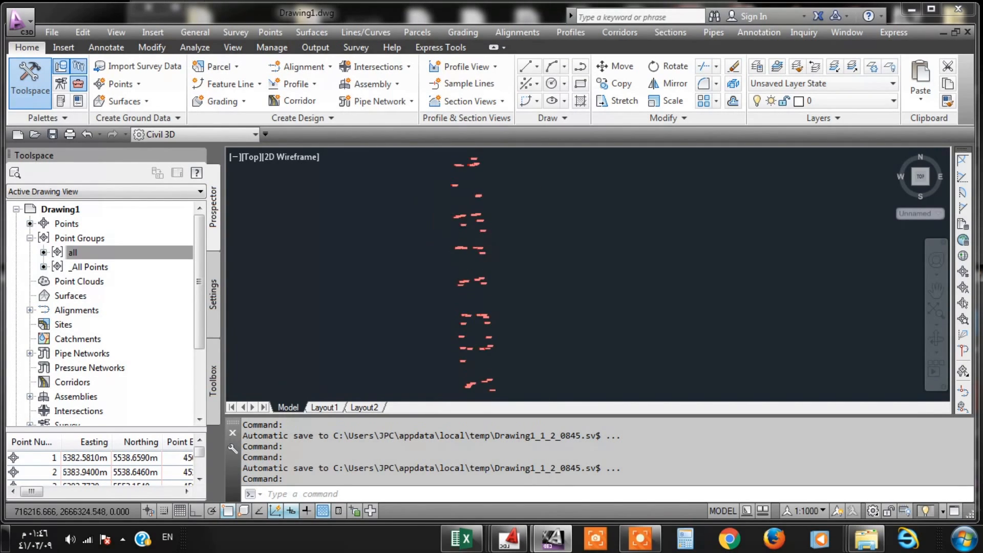
scroll(463, 193, up, 4)
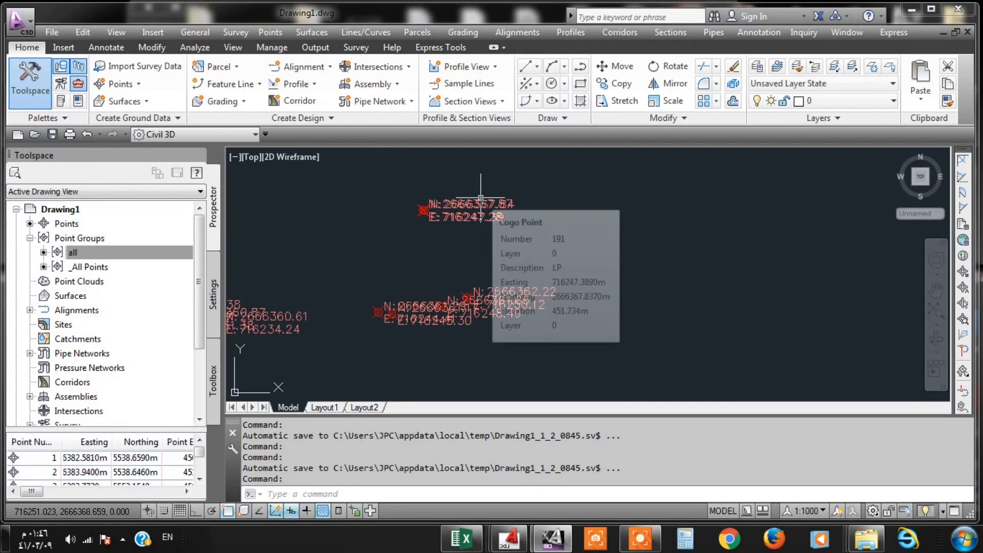
scroll(481, 202, down, 6)
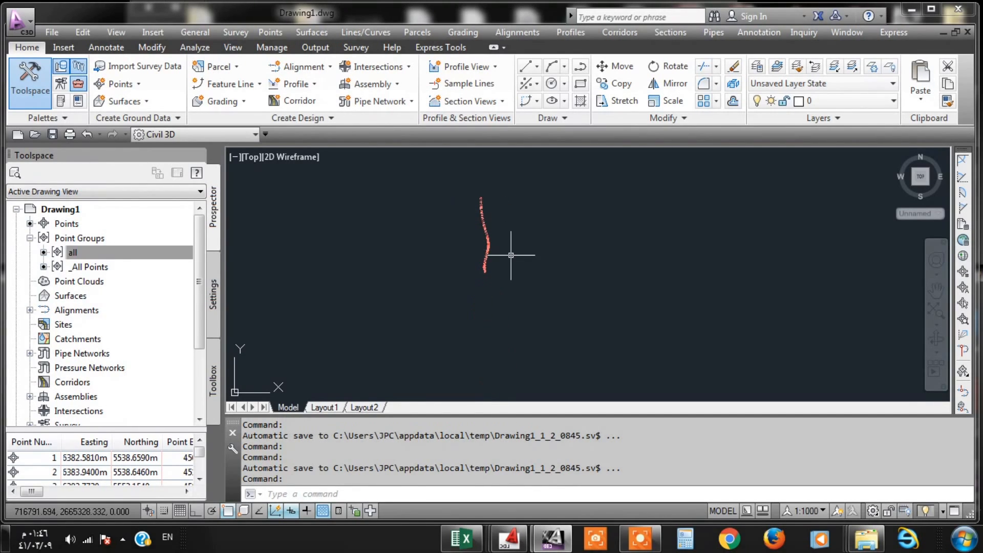
scroll(512, 307, up, 4)
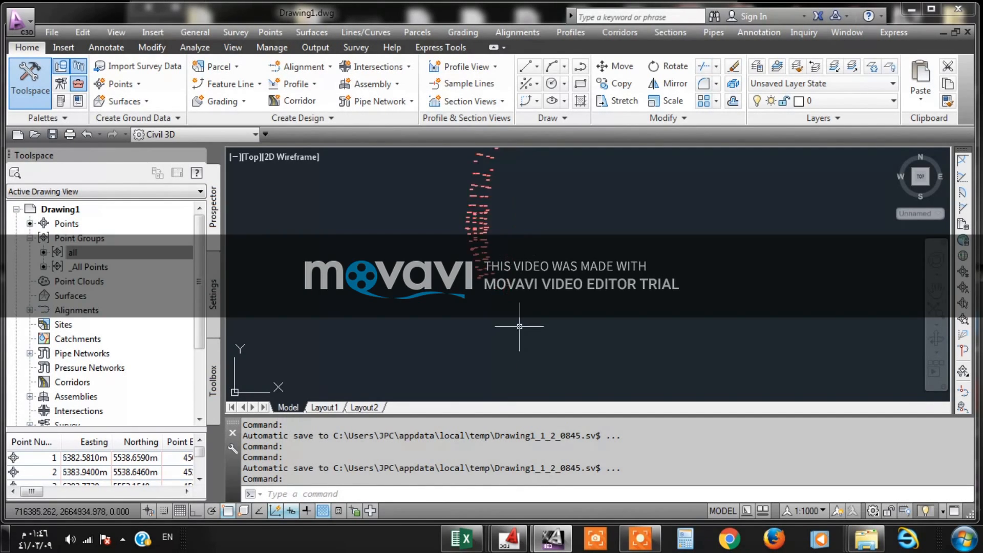
scroll(441, 319, up, 2)
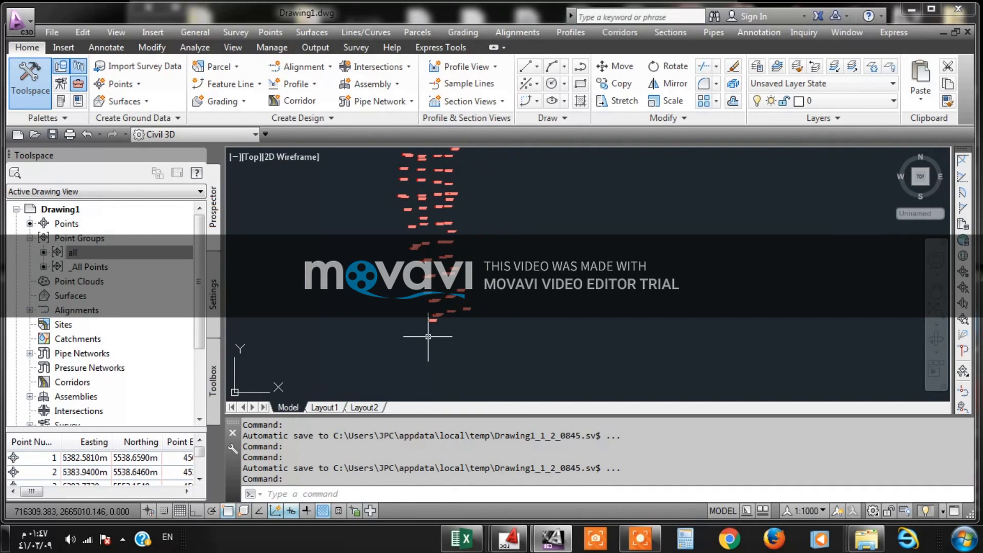
scroll(449, 343, down, 3)
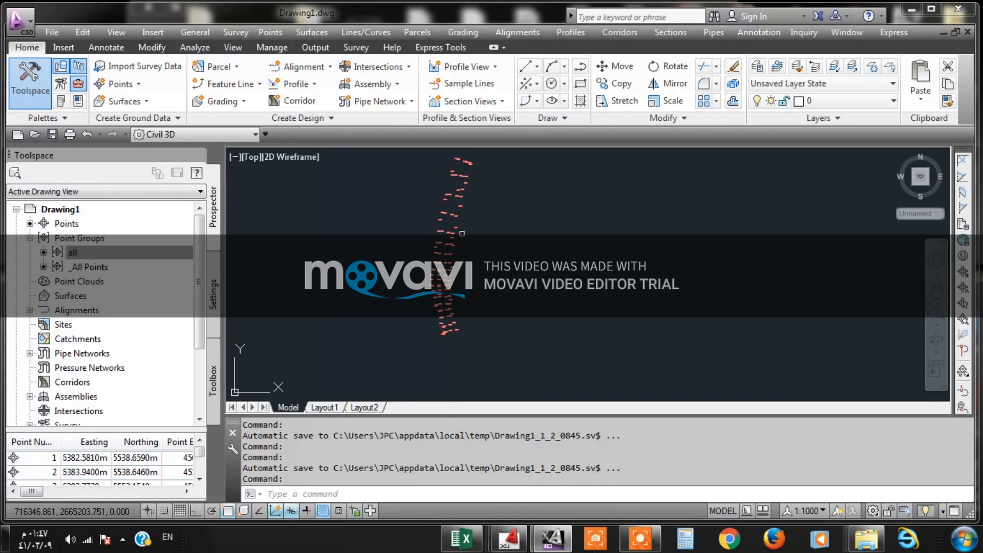
scroll(423, 275, down, 2)
scroll(424, 276, down, 1)
middle_drag(474, 183, 479, 245)
scroll(424, 176, up, 6)
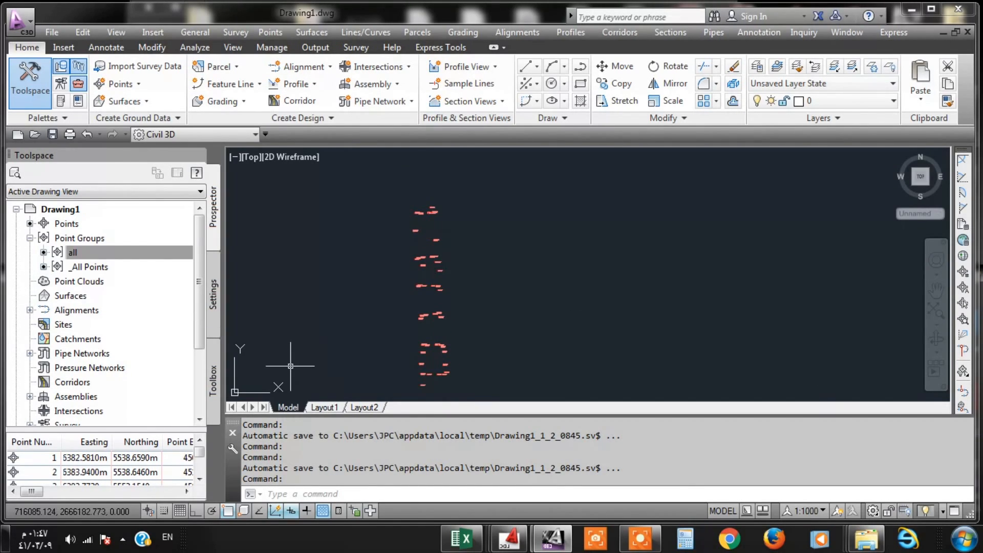
- Start creating a new surface in the drawing's Surfaces collection with the type TIN surface
click(72, 296)
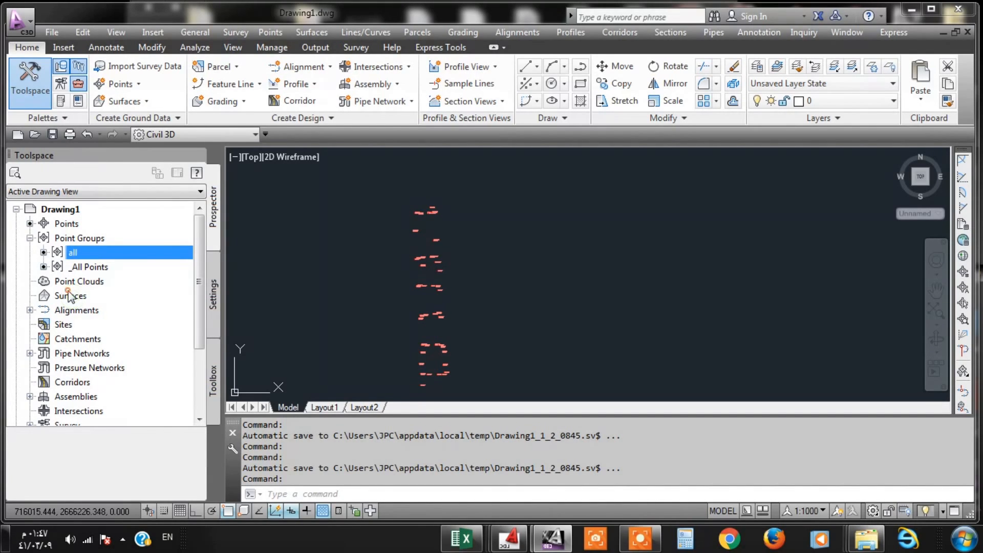
click(315, 263)
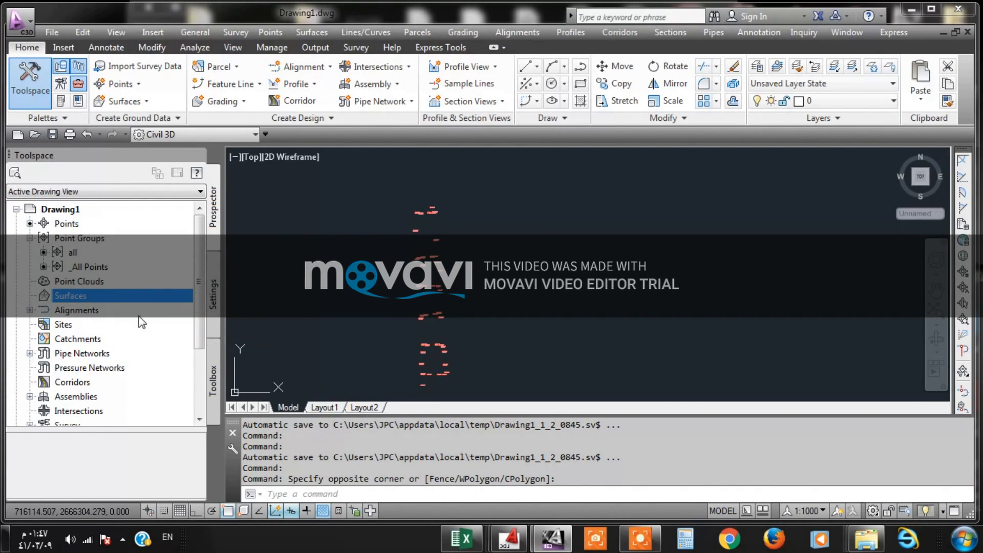
right_click(113, 300)
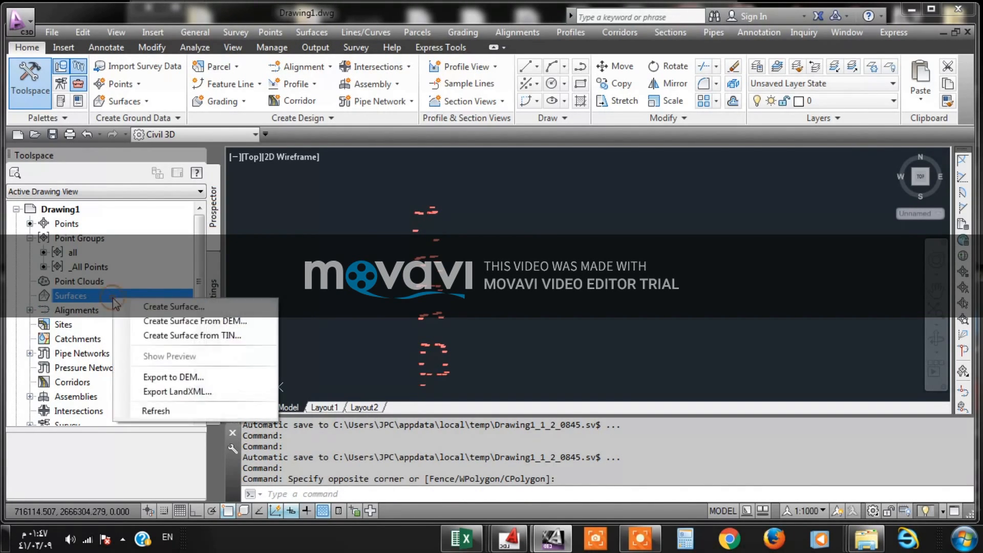
click(147, 306)
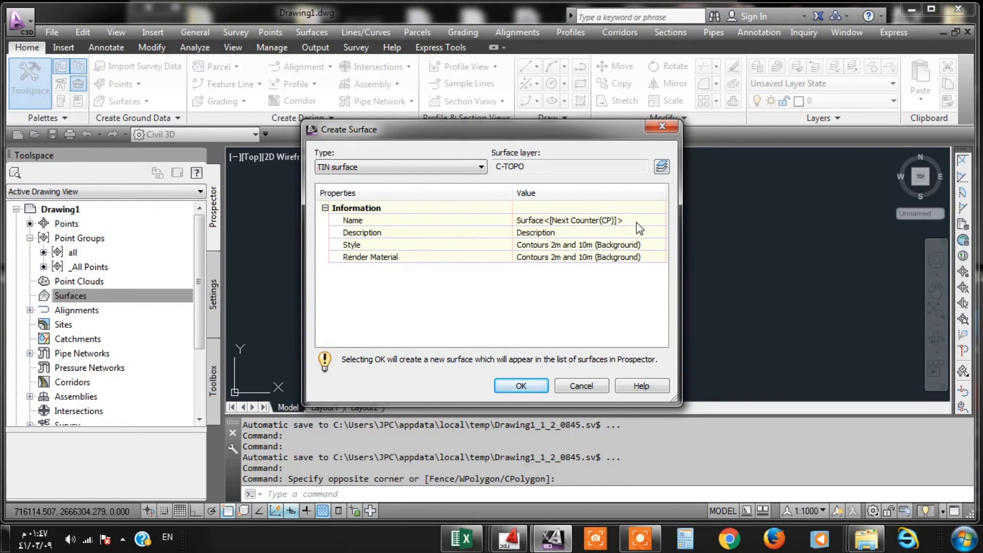
click(392, 166)
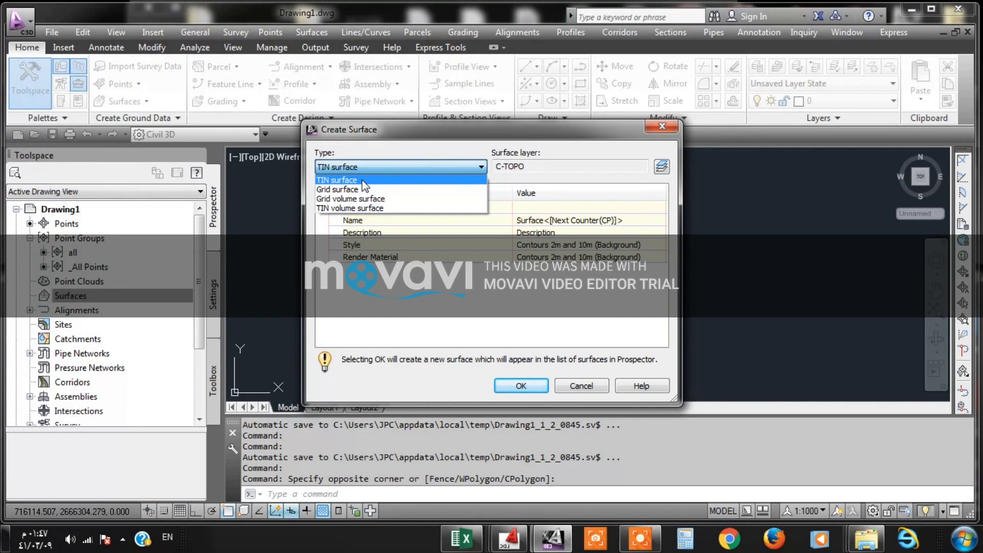
click(364, 183)
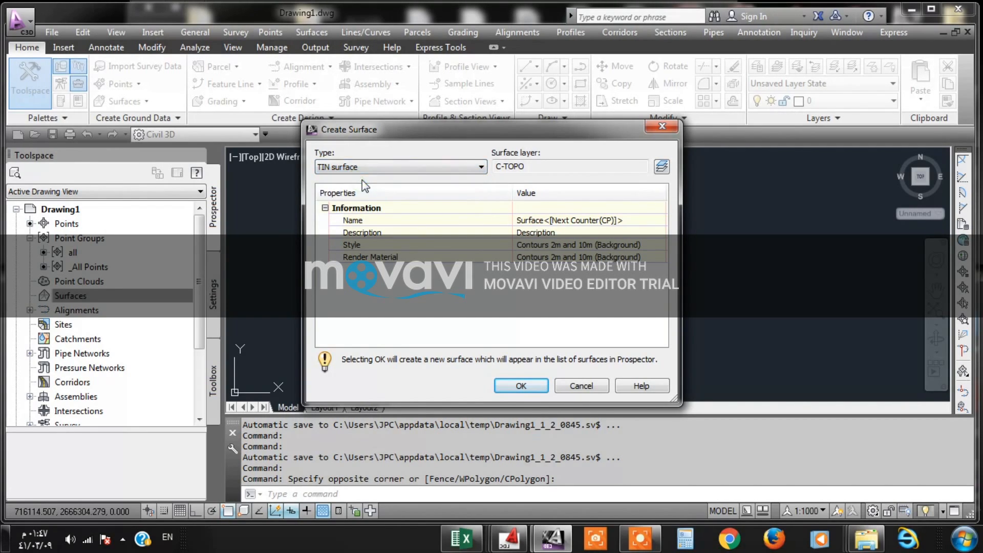
- Name the new surface EG and create it with the other properties left at their defaults
click(632, 220)
click(634, 219)
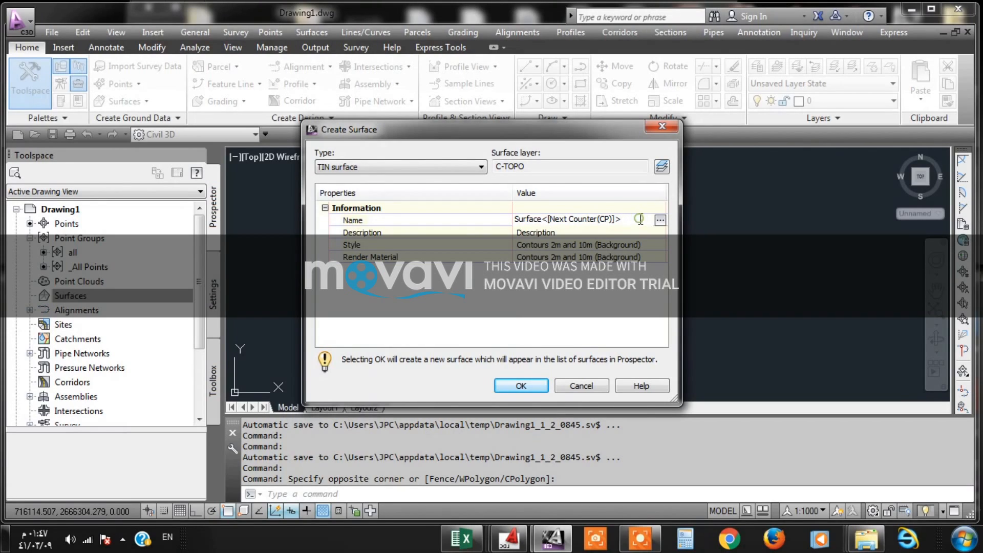
drag(639, 219, 487, 226)
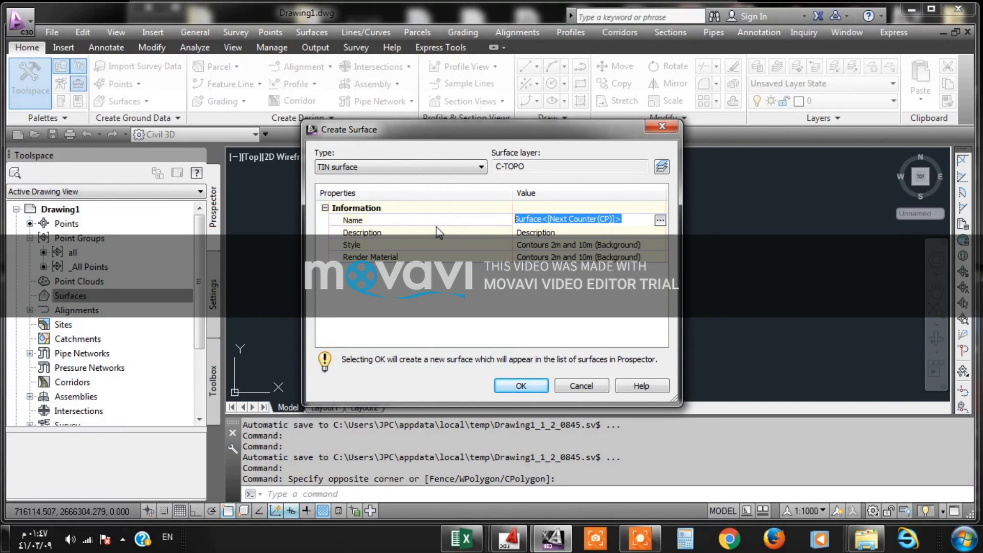
text(E)
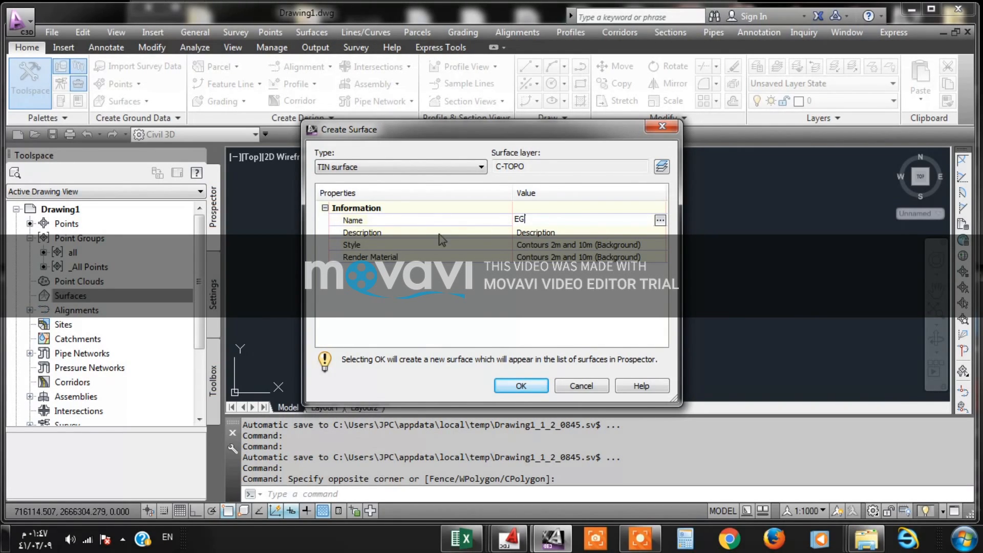
text(G)
click(546, 246)
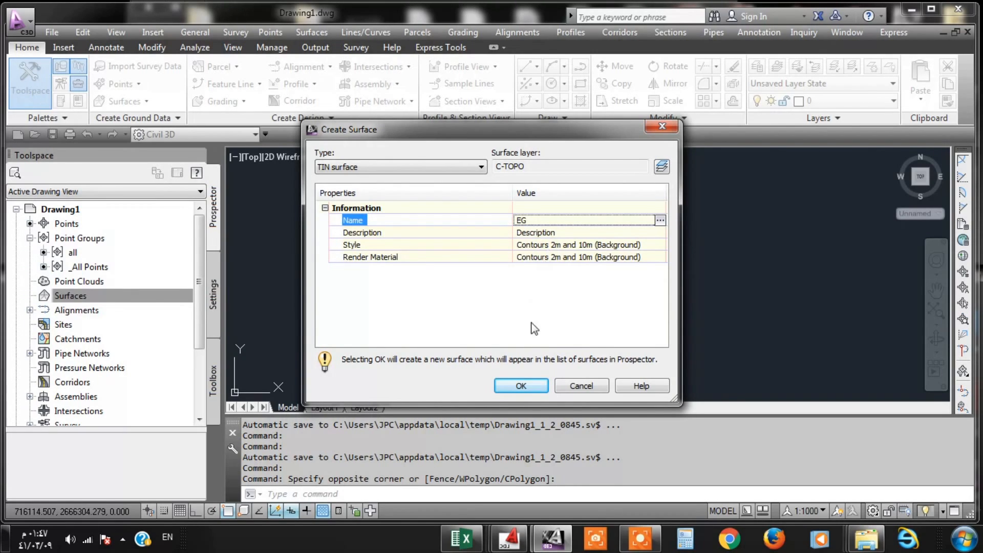
click(520, 385)
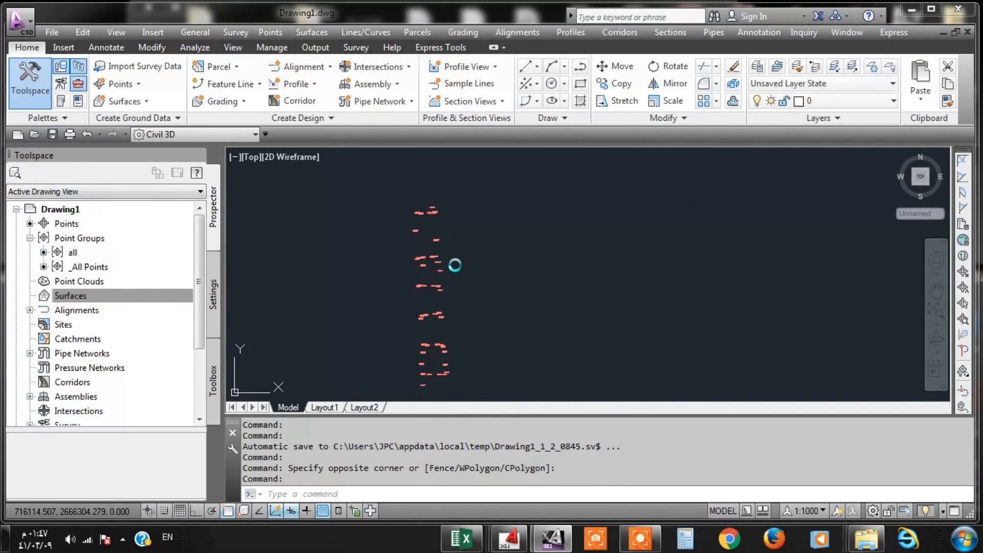
- Expand the EG surface's definition and begin adding a point file to it
click(64, 296)
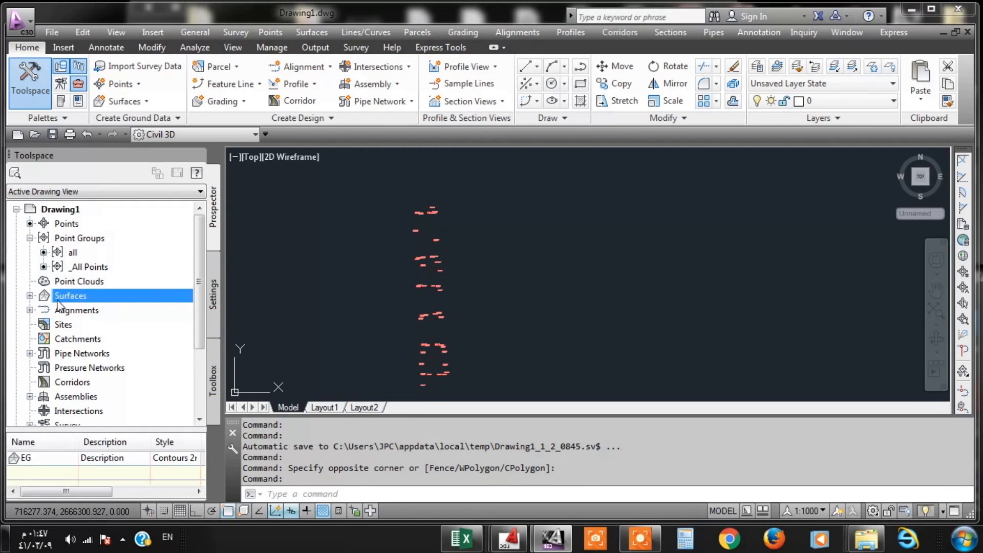
click(30, 296)
click(44, 310)
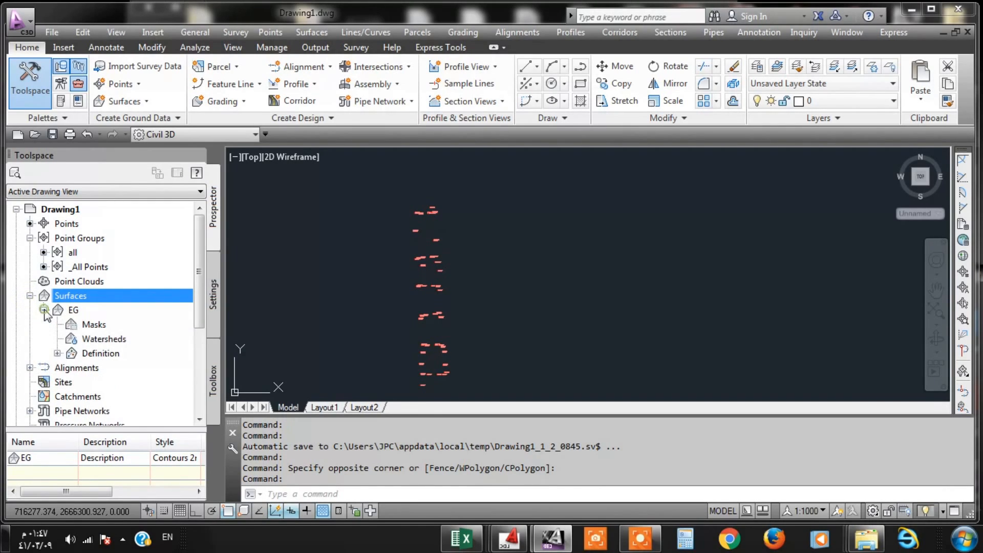
click(73, 311)
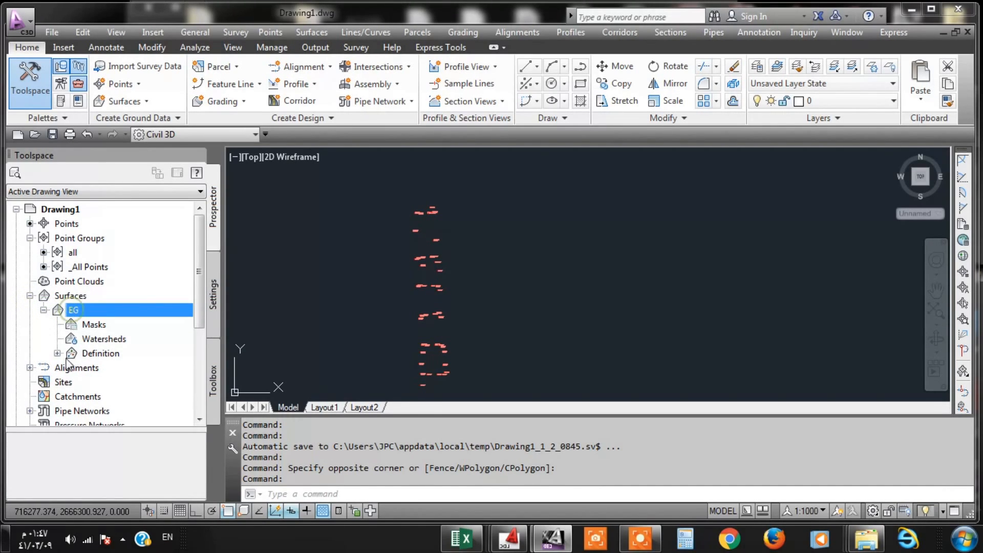
click(57, 354)
click(113, 367)
right_click(112, 370)
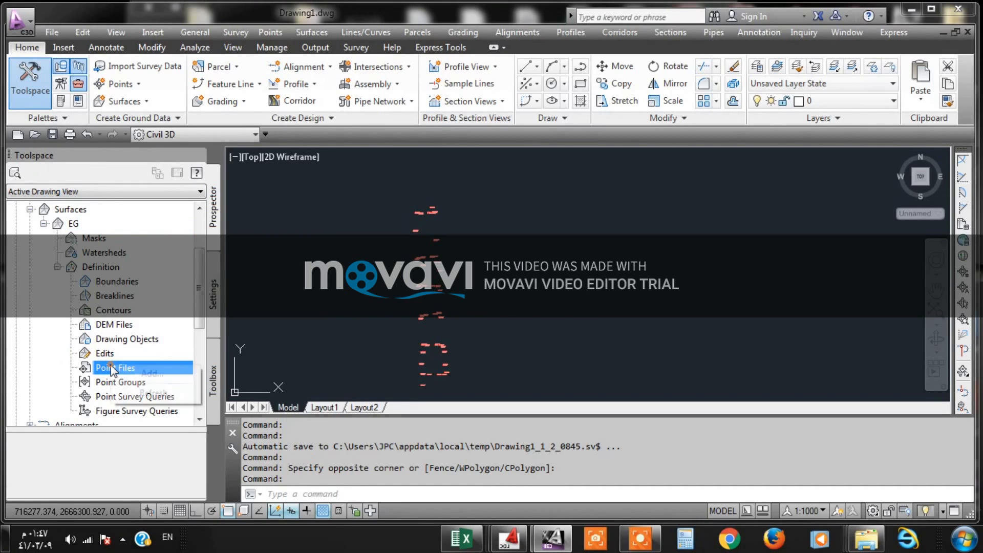
click(139, 375)
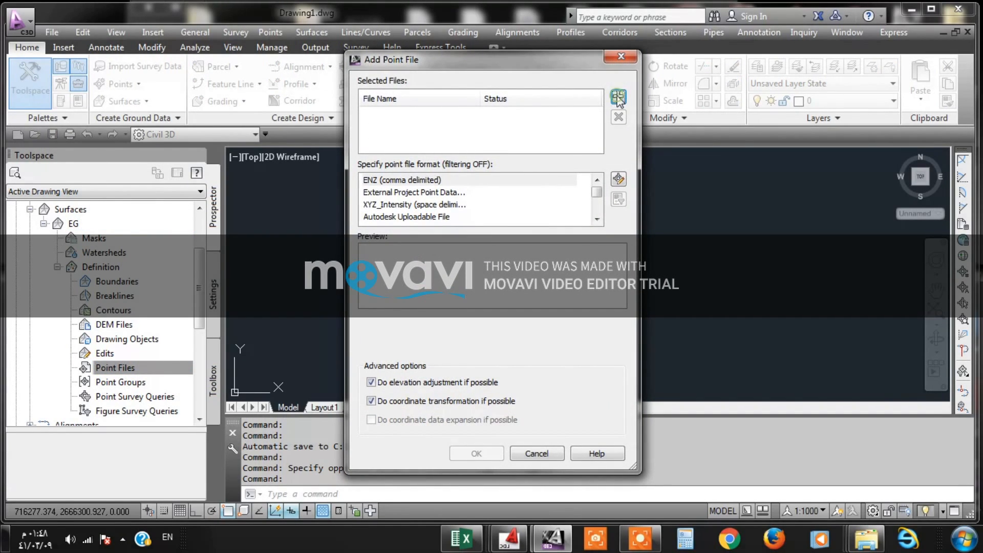
- Add ROADMAWAN2.txt from the POINTS2 folder to the EG surface using the PENZD (space delimited) format
click(619, 97)
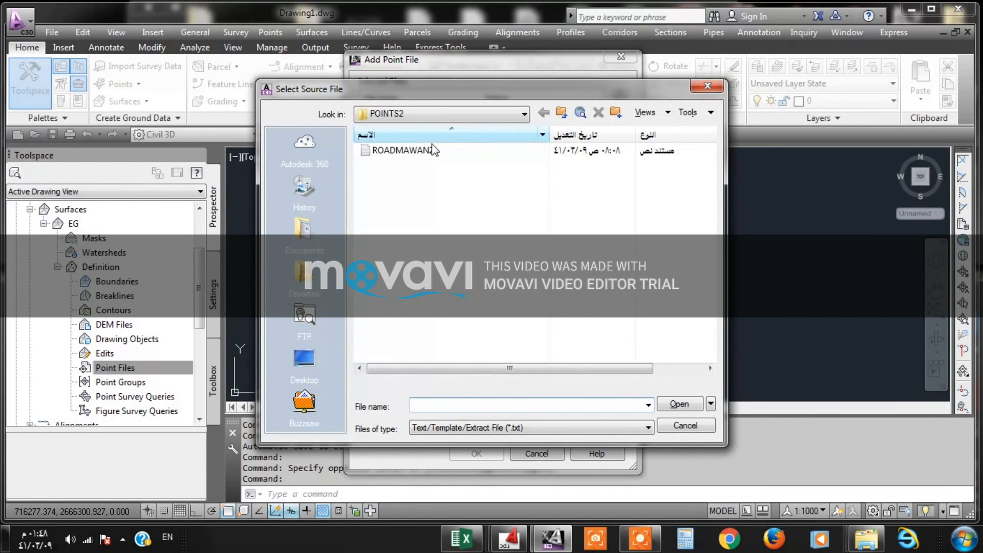
click(402, 151)
click(675, 404)
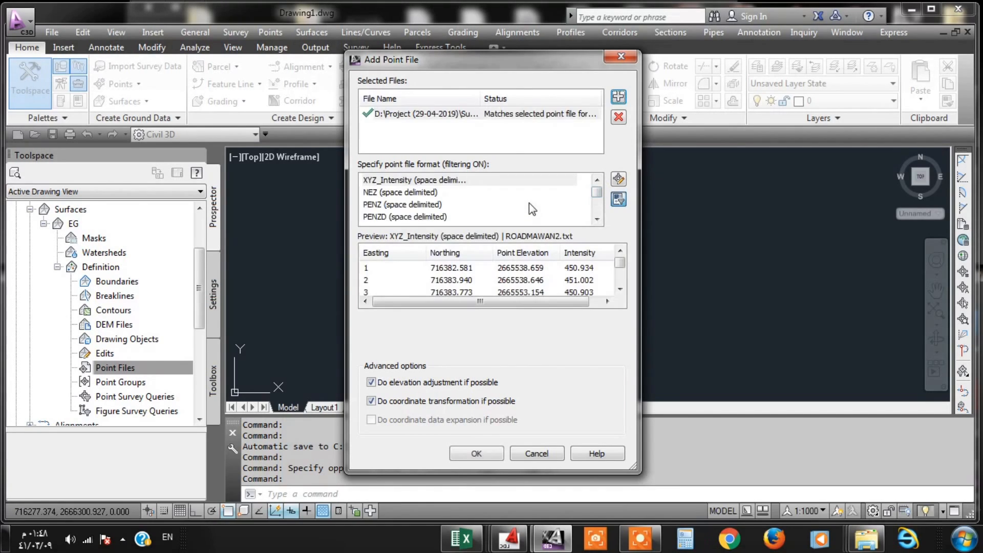
click(405, 218)
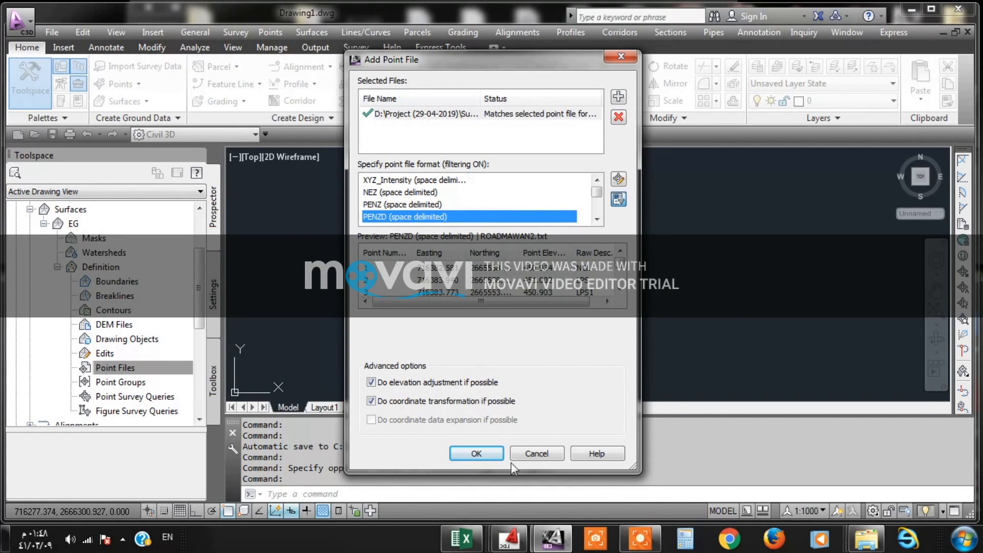
click(477, 454)
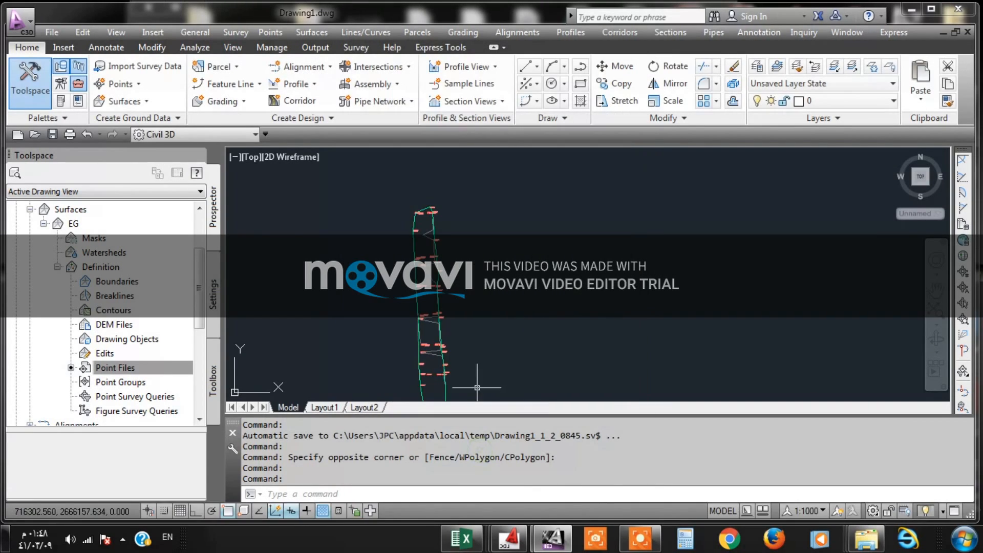
- Try to delete TIN lines from the EG surface, at the road's bend where the border cuts across outside the points
scroll(419, 171, down, 2)
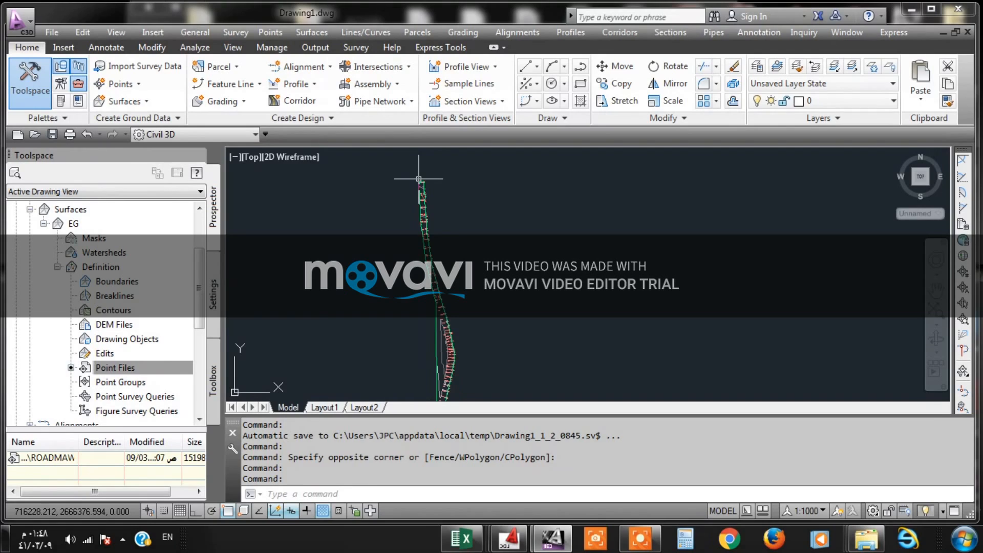
scroll(433, 295, up, 2)
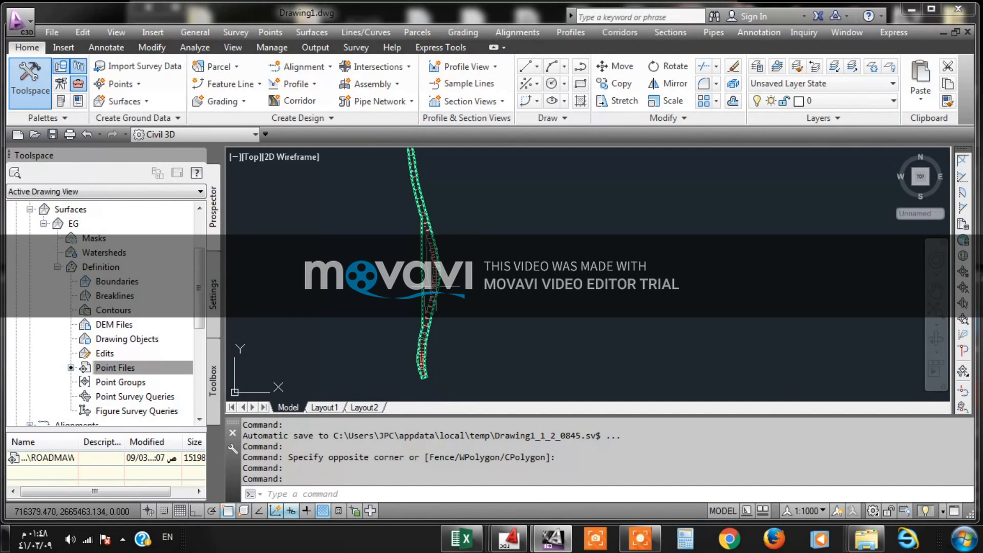
scroll(435, 287, up, 2)
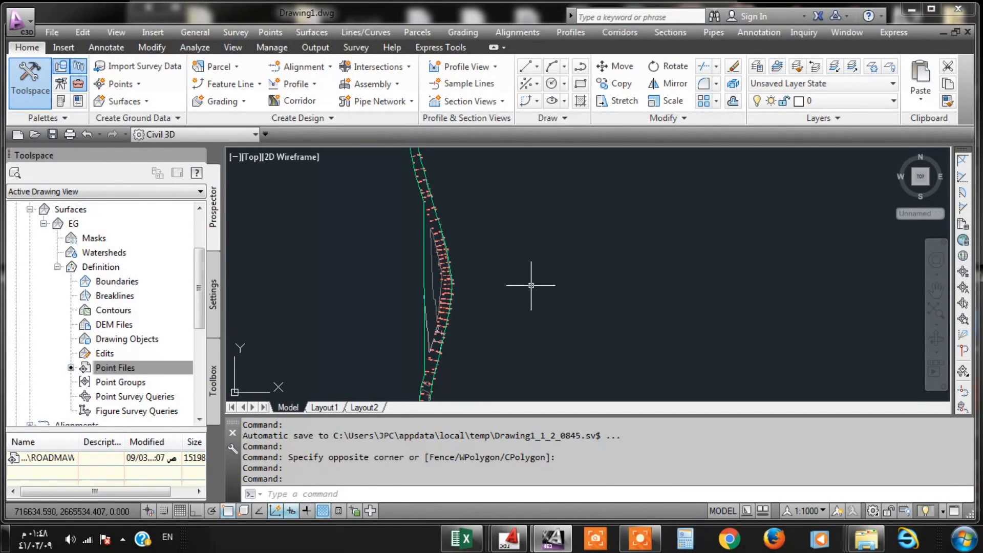
scroll(479, 195, up, 3)
scroll(417, 216, down, 4)
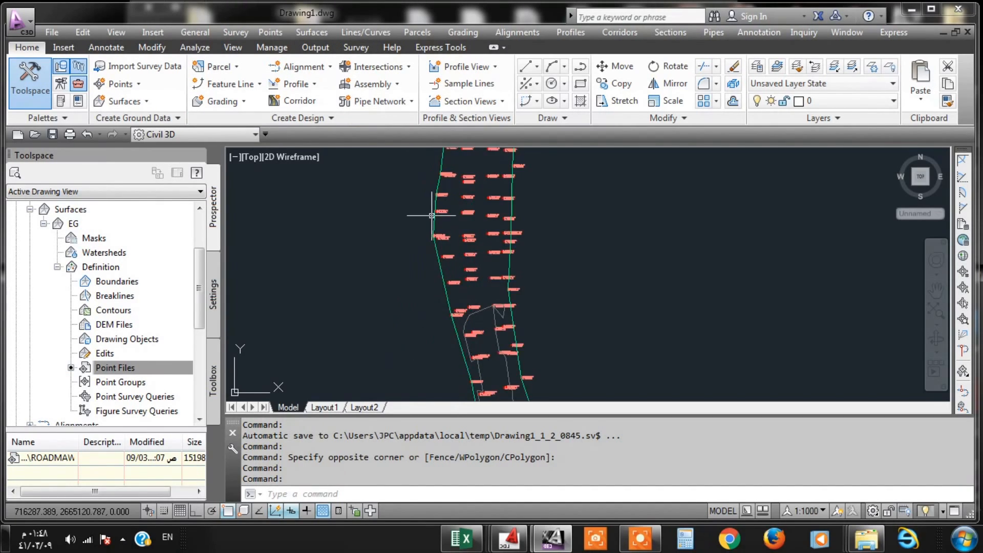
scroll(416, 225, up, 3)
click(394, 153)
click(312, 32)
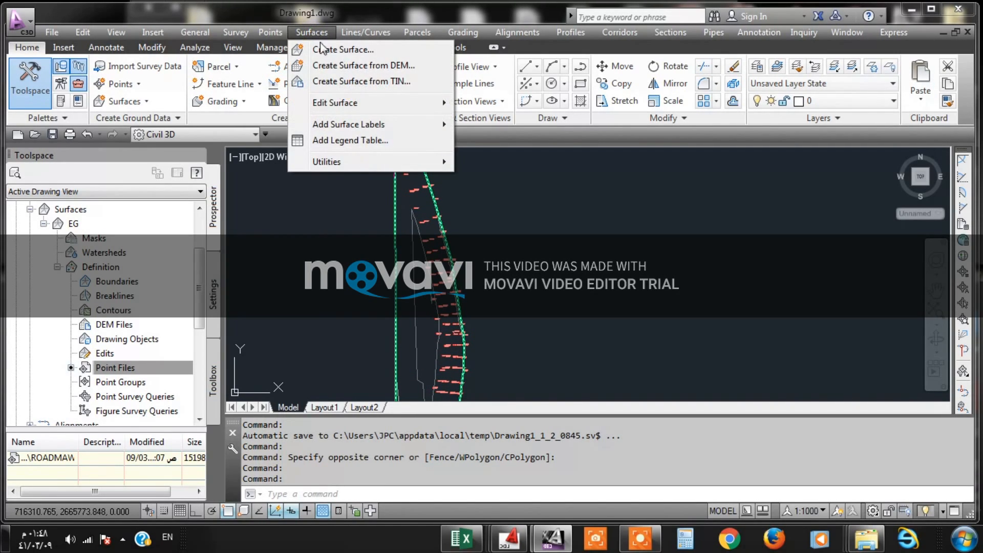
mouse_move(357, 103)
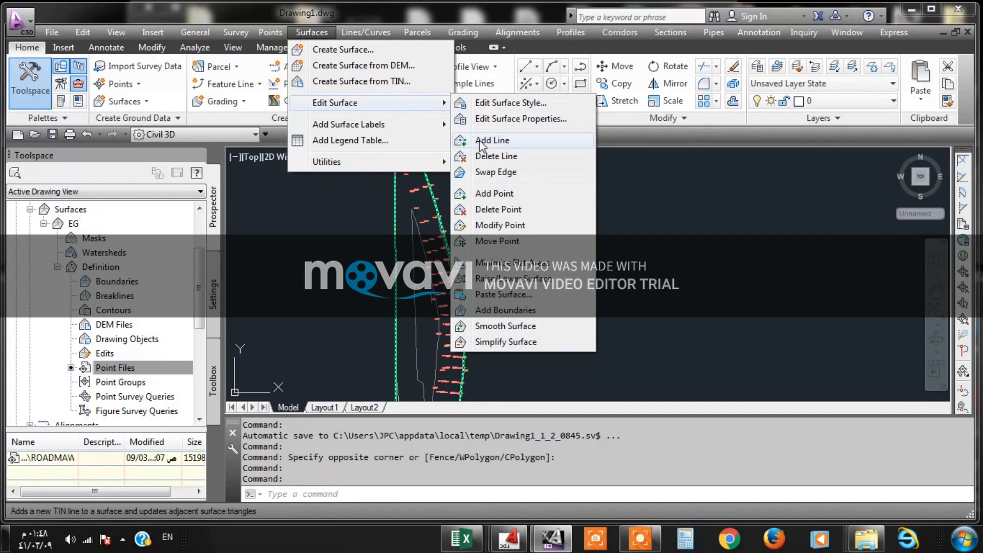
click(487, 157)
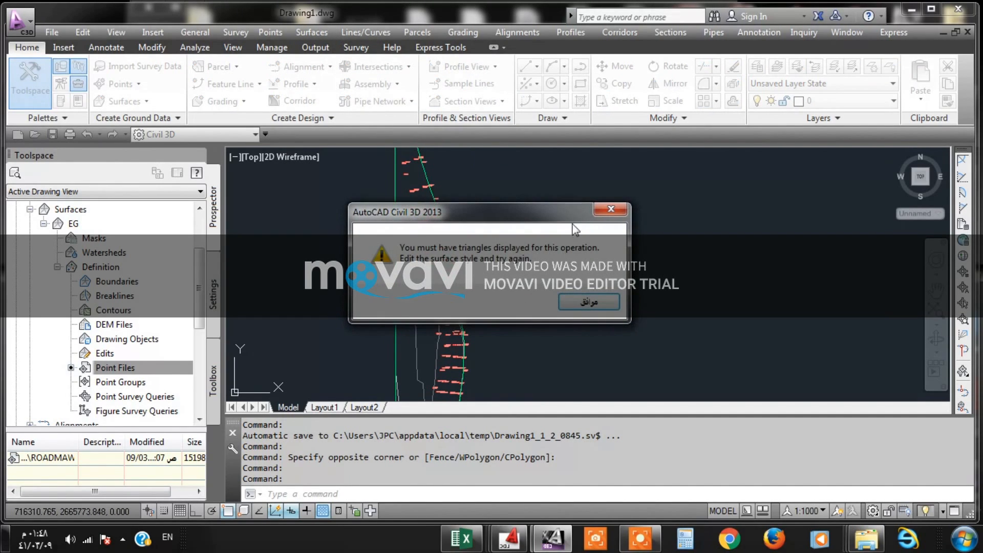
click(606, 210)
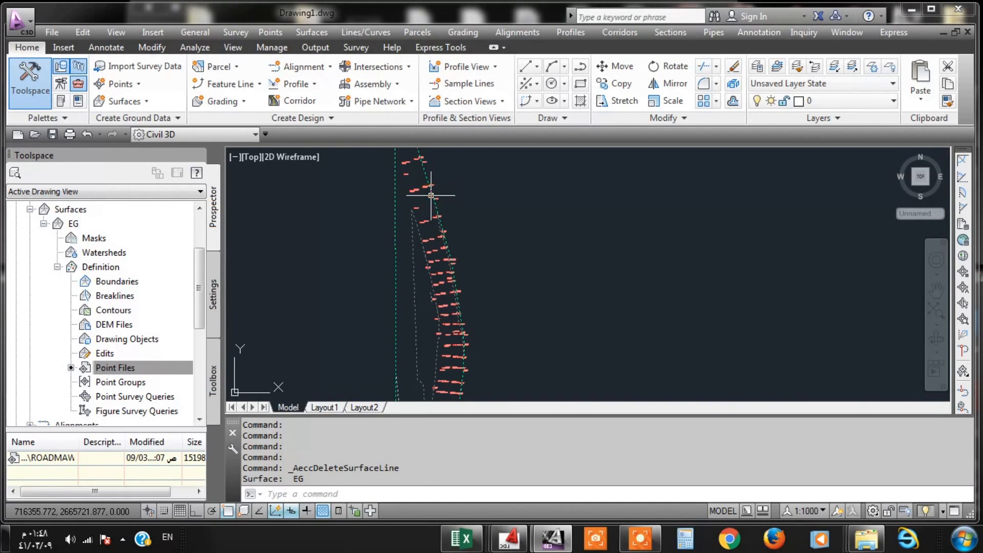
key(Return)
right_click(464, 211)
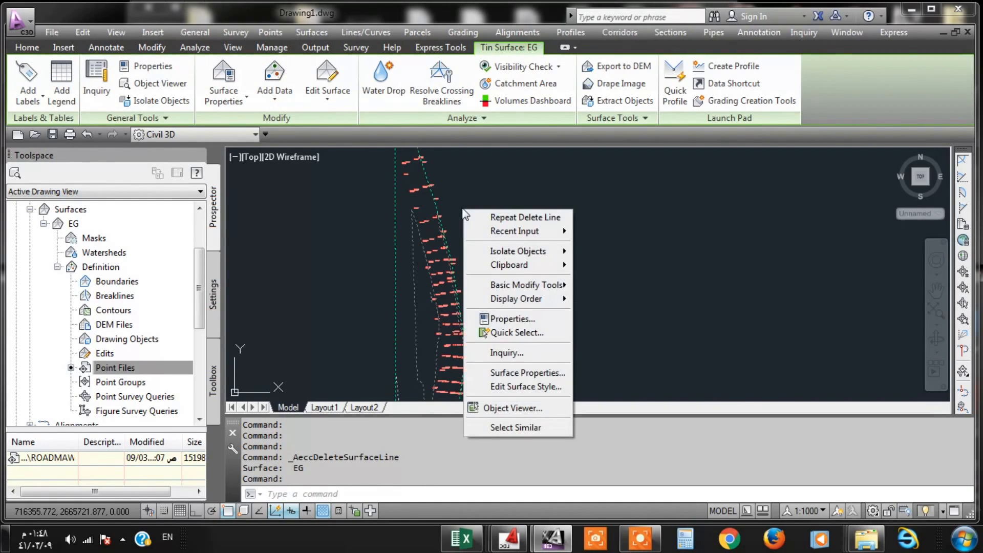
right_click(602, 206)
right_click(561, 189)
right_click(506, 229)
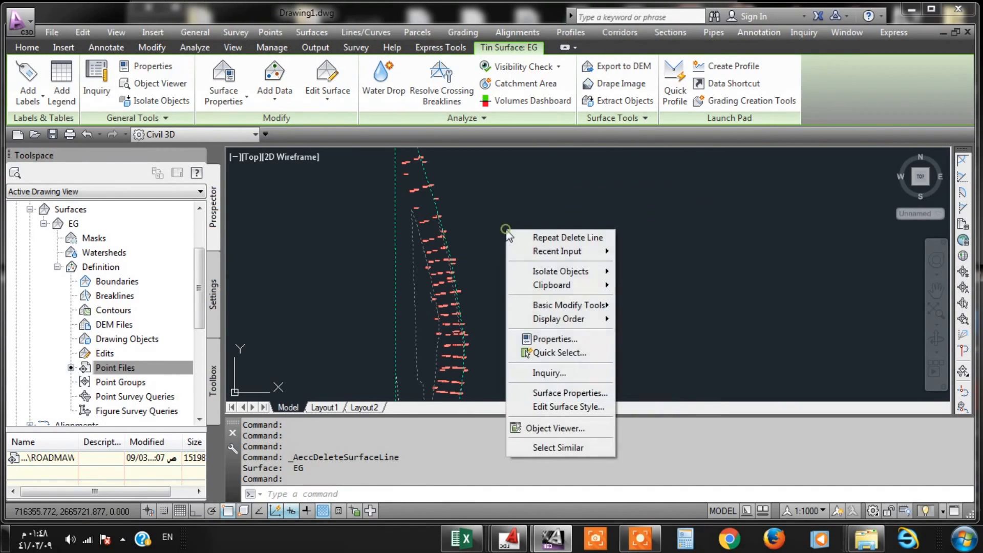
right_click(469, 220)
click(469, 180)
click(477, 179)
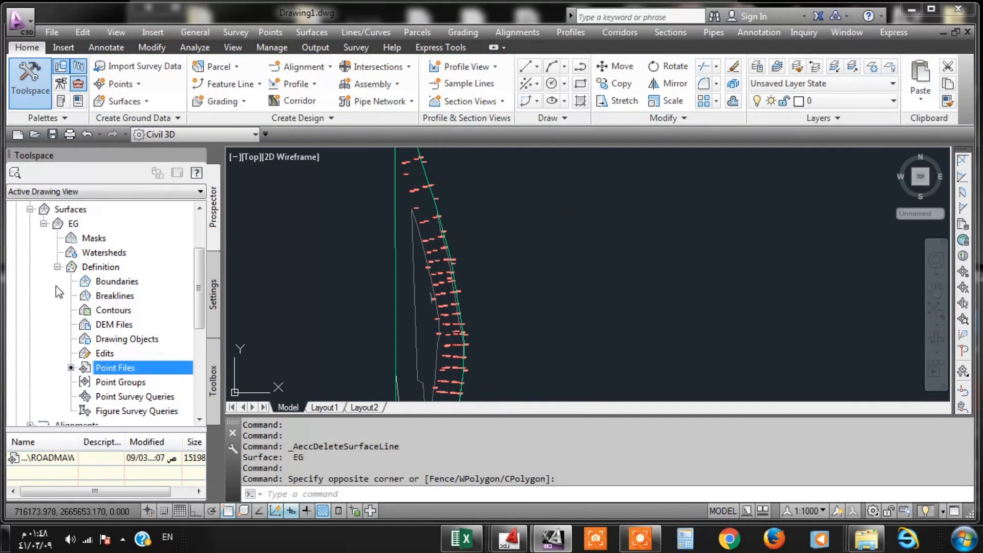
click(127, 283)
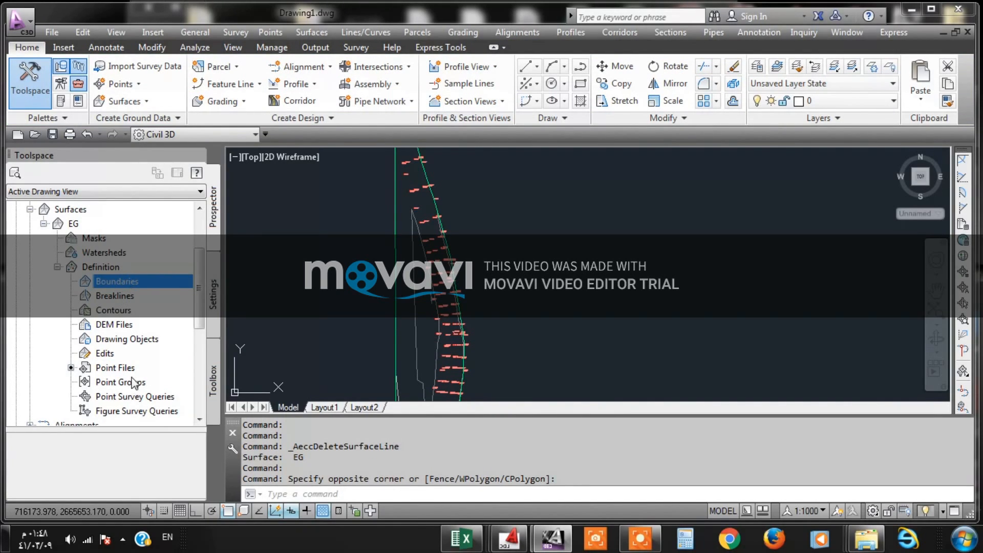
scroll(134, 382, down, 1)
click(127, 297)
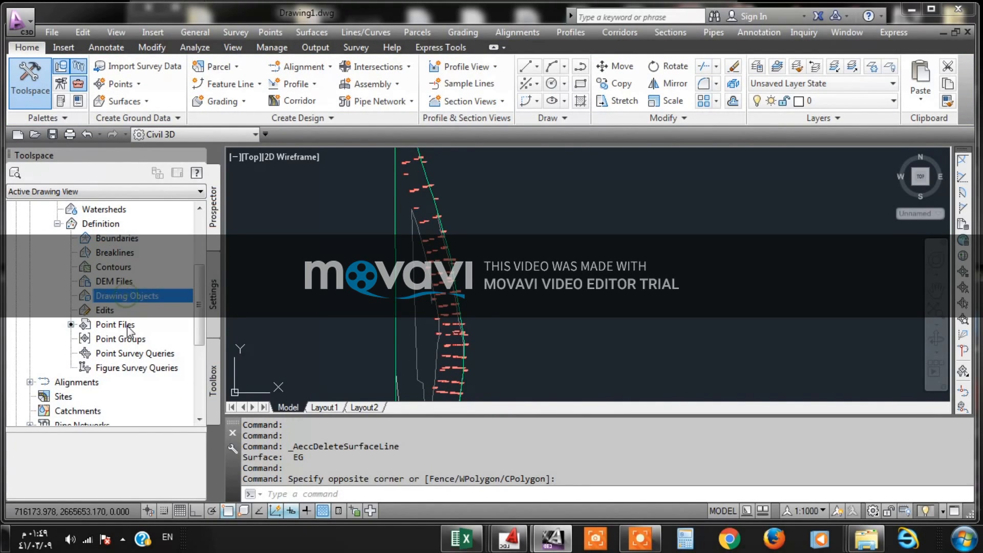
click(128, 325)
scroll(101, 240, up, 2)
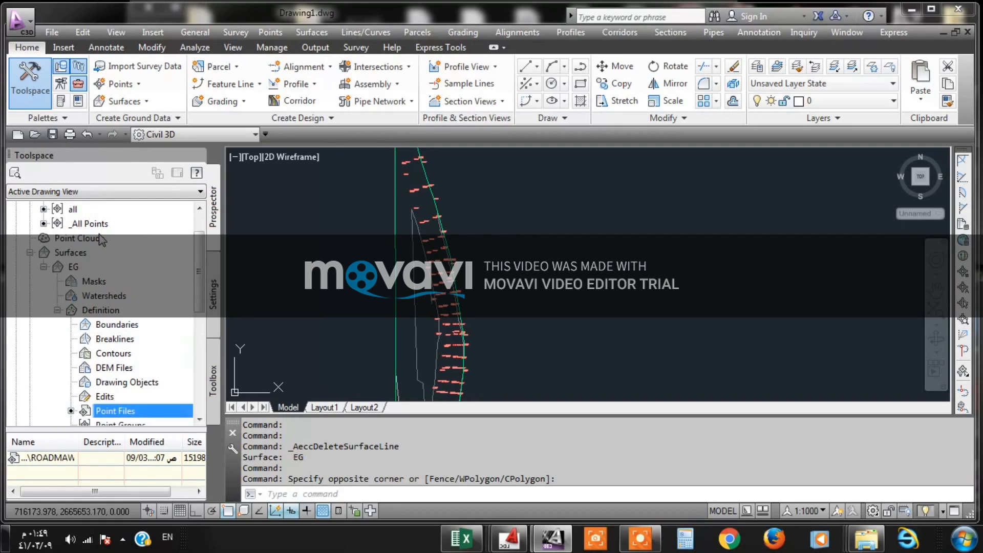
click(77, 252)
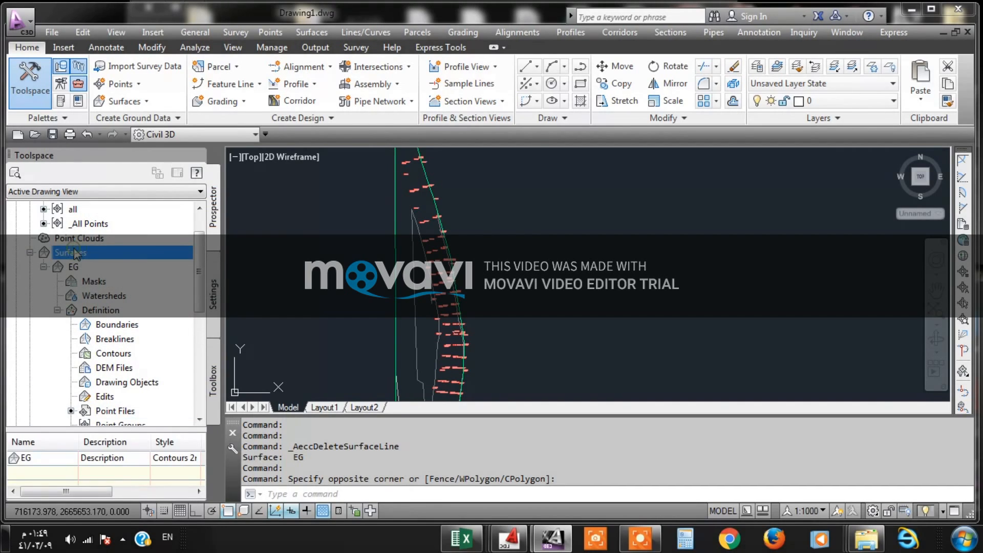
click(101, 297)
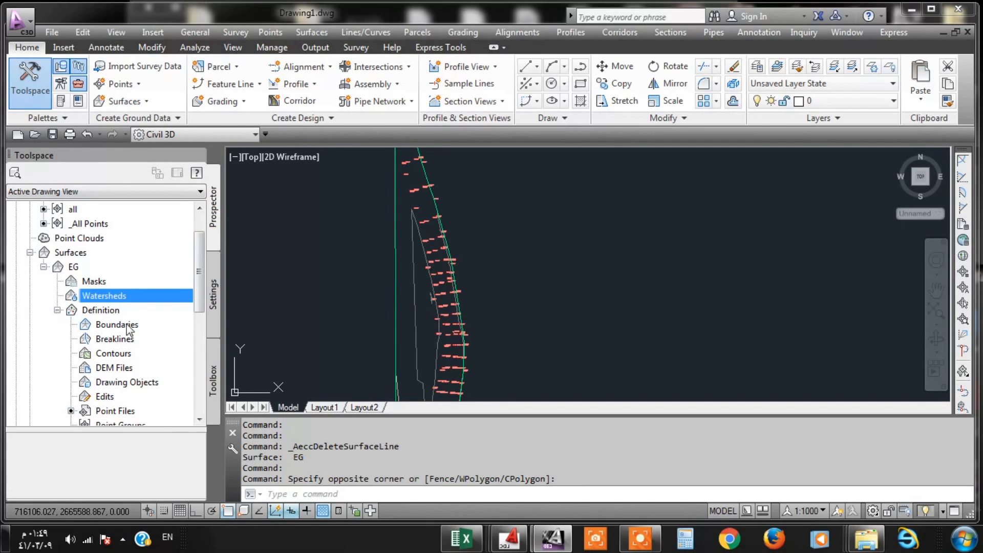
click(394, 279)
right_click(395, 276)
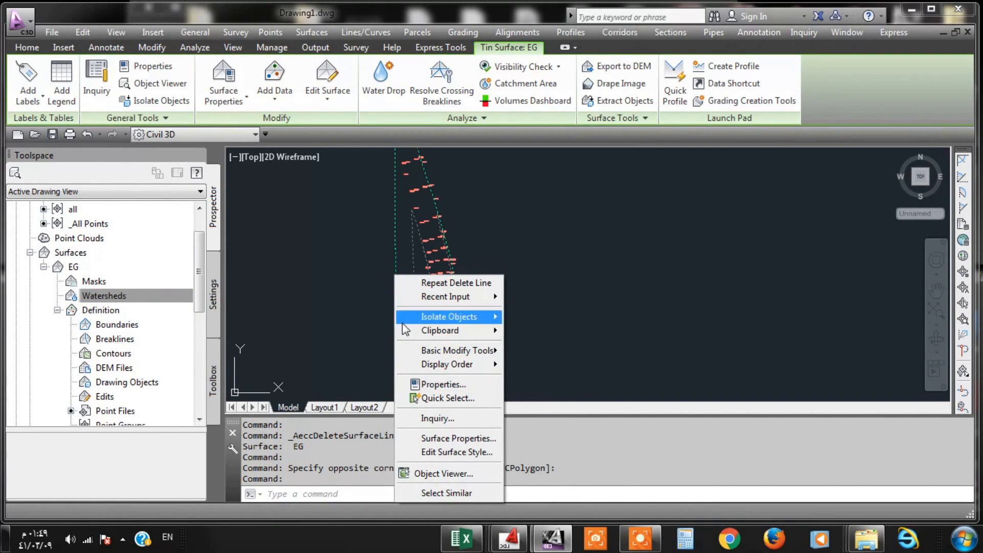
mouse_move(414, 356)
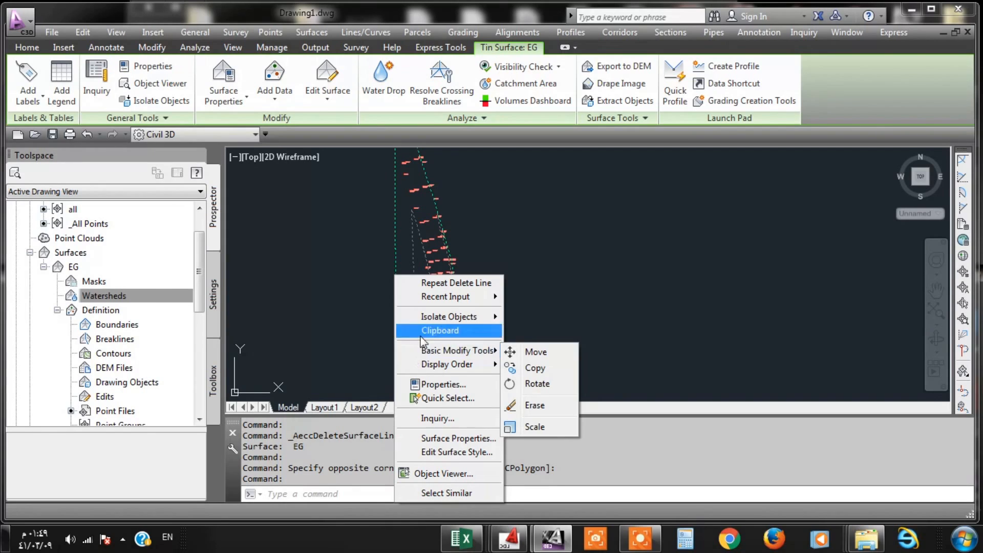
click(443, 385)
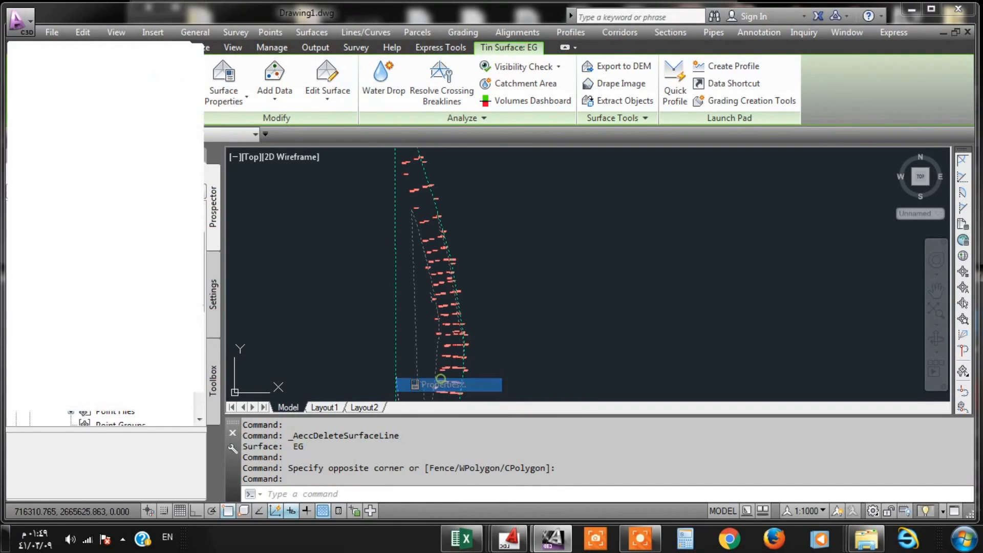
click(17, 48)
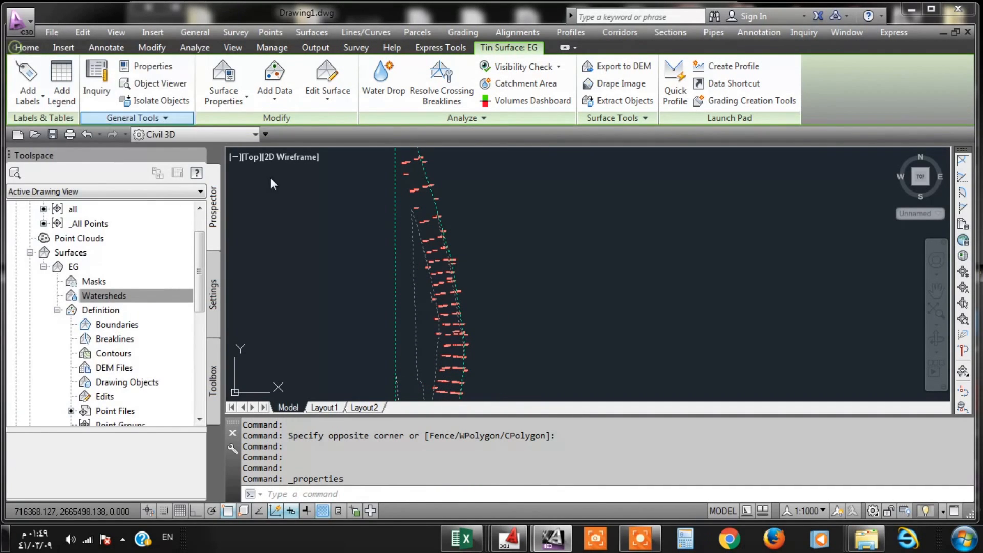
- Set the EG surface's style to Contours and Triangles in its surface properties and apply it
right_click(394, 251)
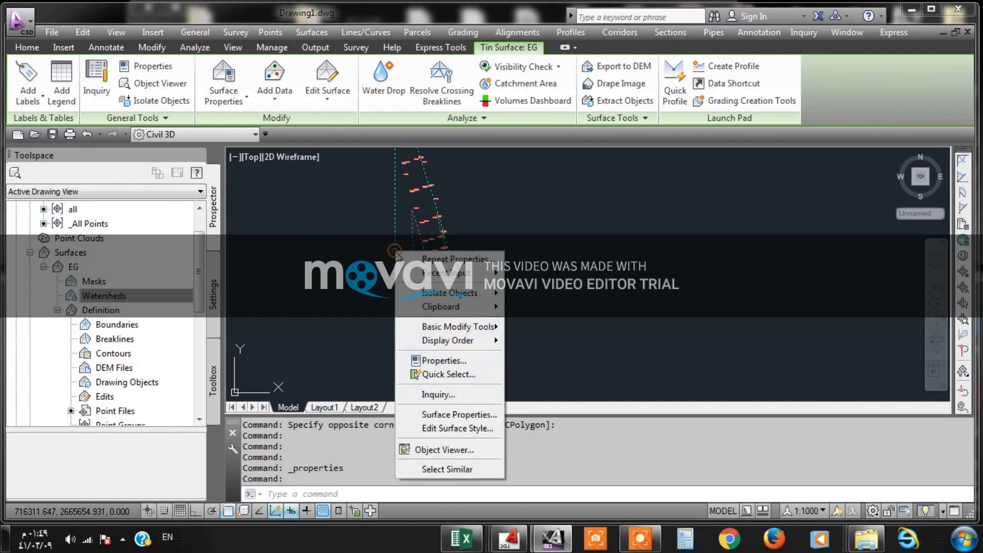
click(455, 418)
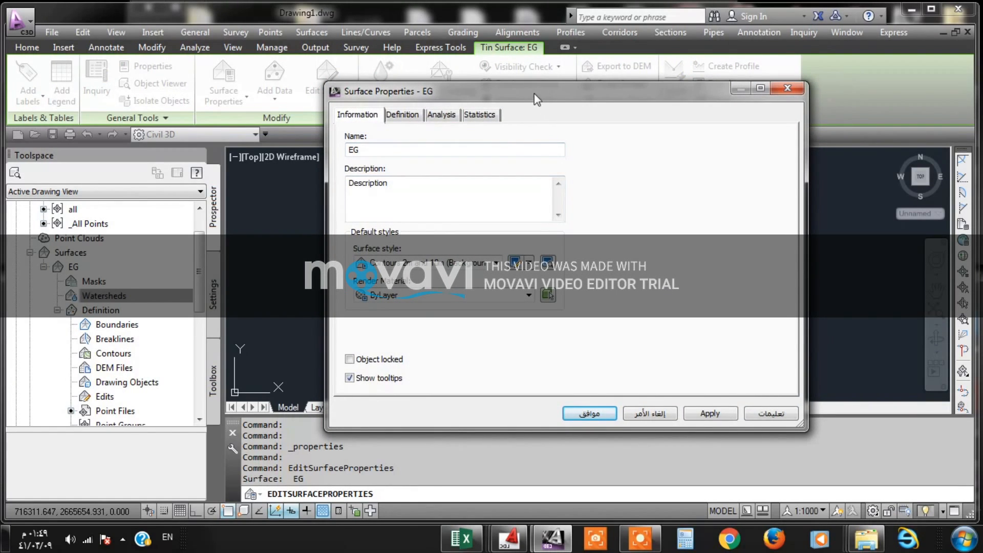
drag(535, 97, 811, 74)
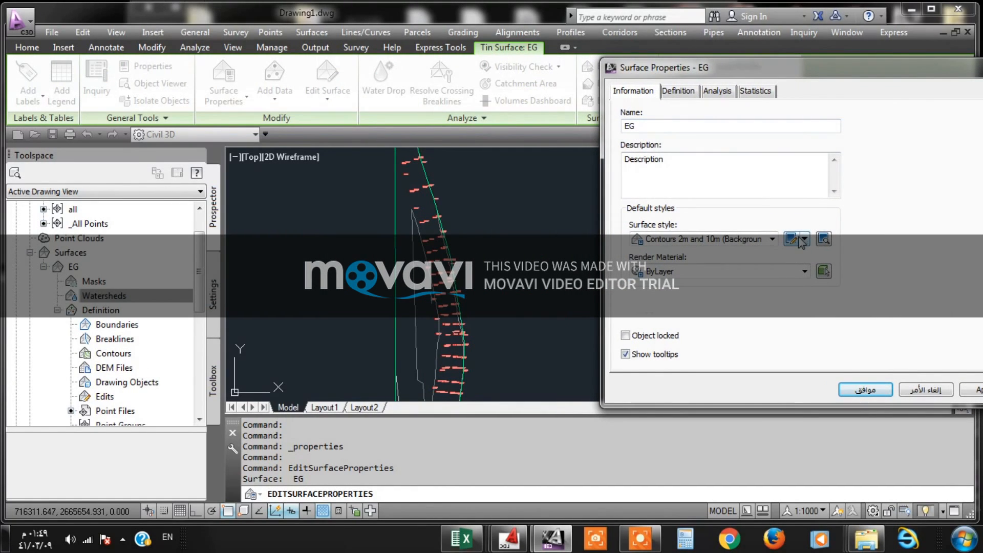
click(772, 239)
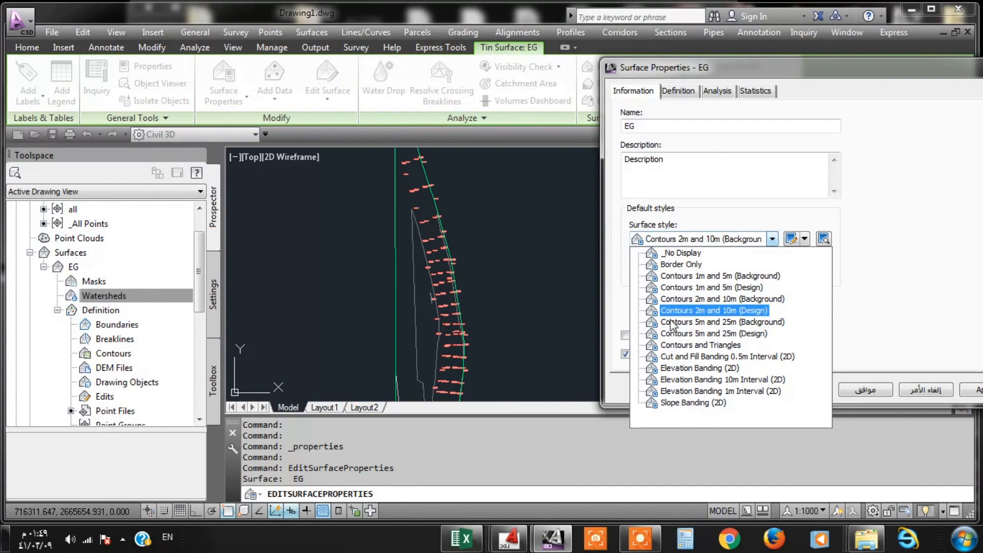
click(697, 347)
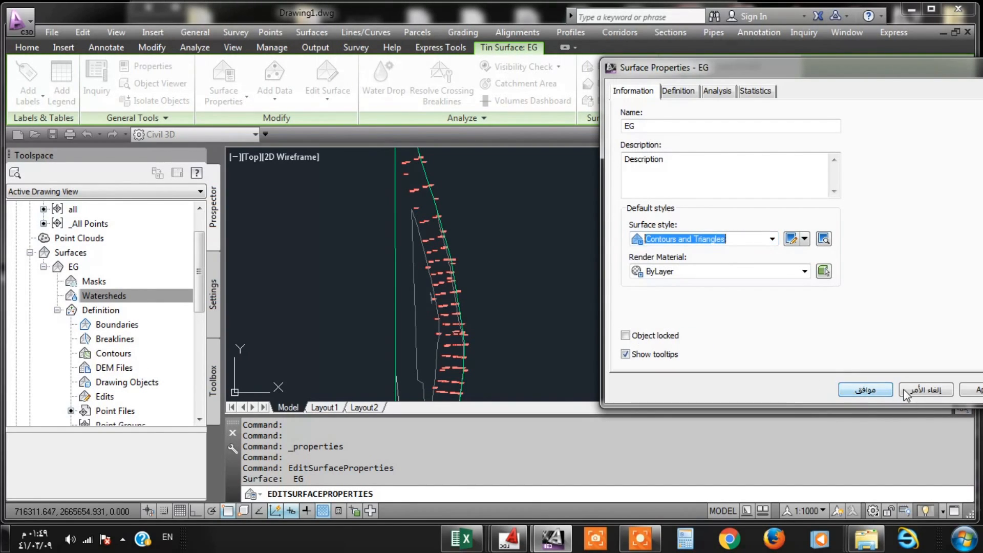
click(978, 391)
click(867, 392)
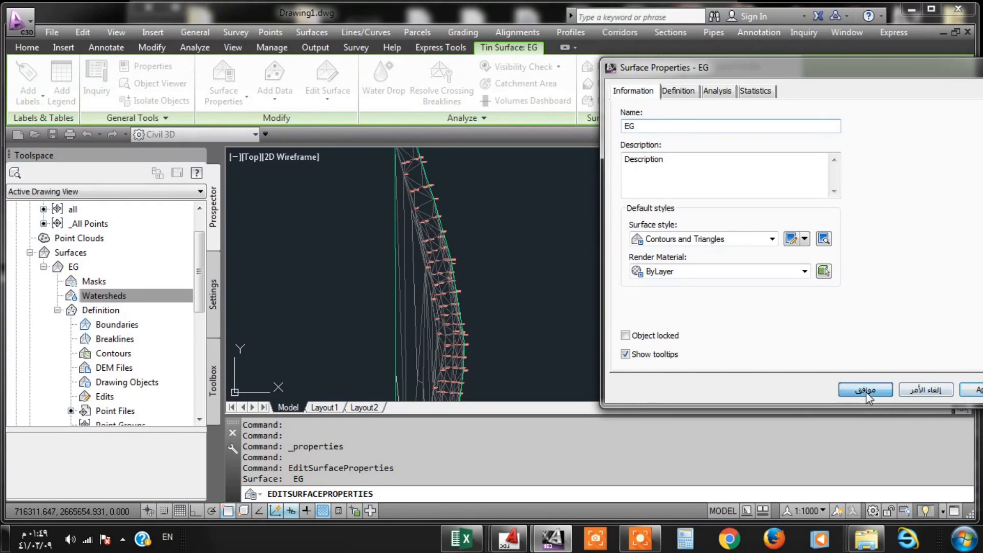
scroll(387, 233, down, 4)
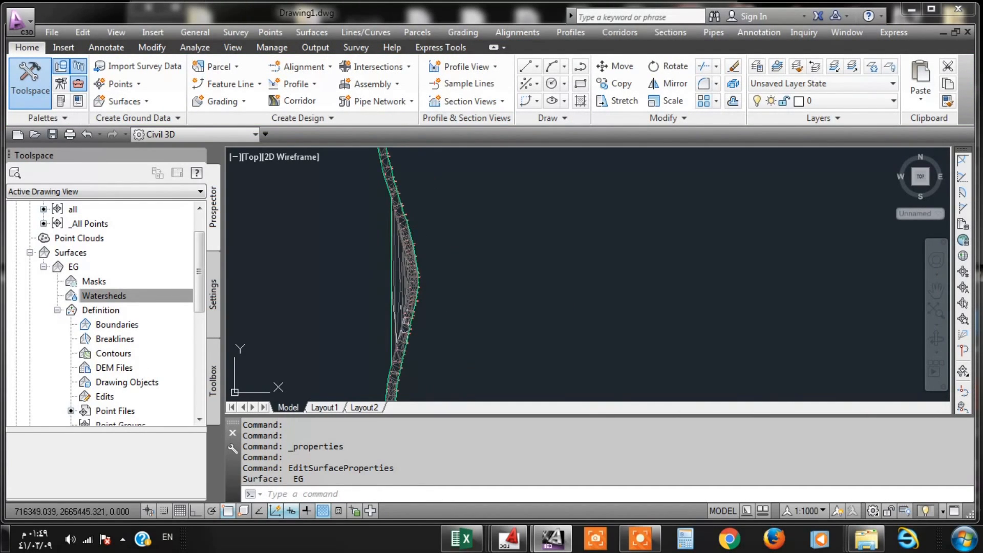
scroll(407, 322, up, 4)
click(523, 33)
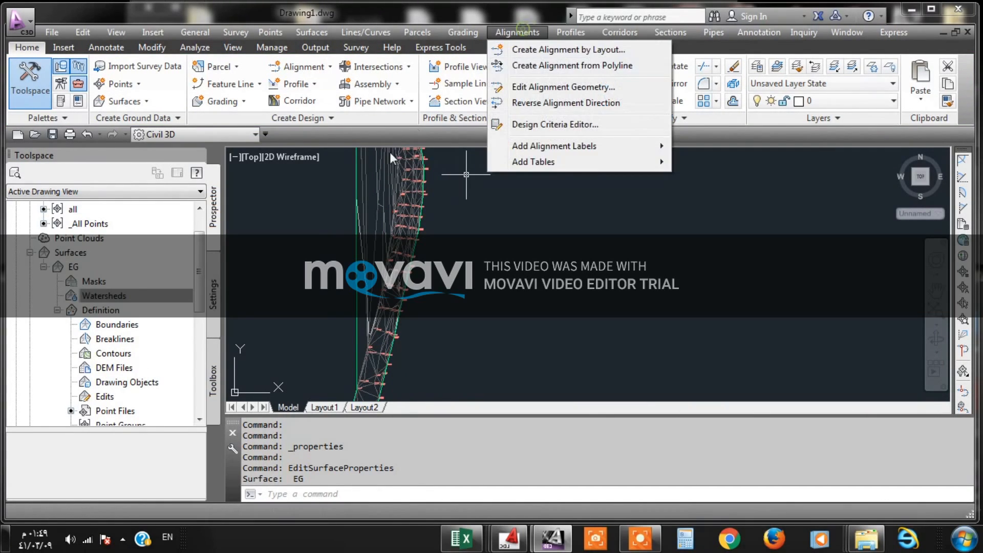
click(466, 175)
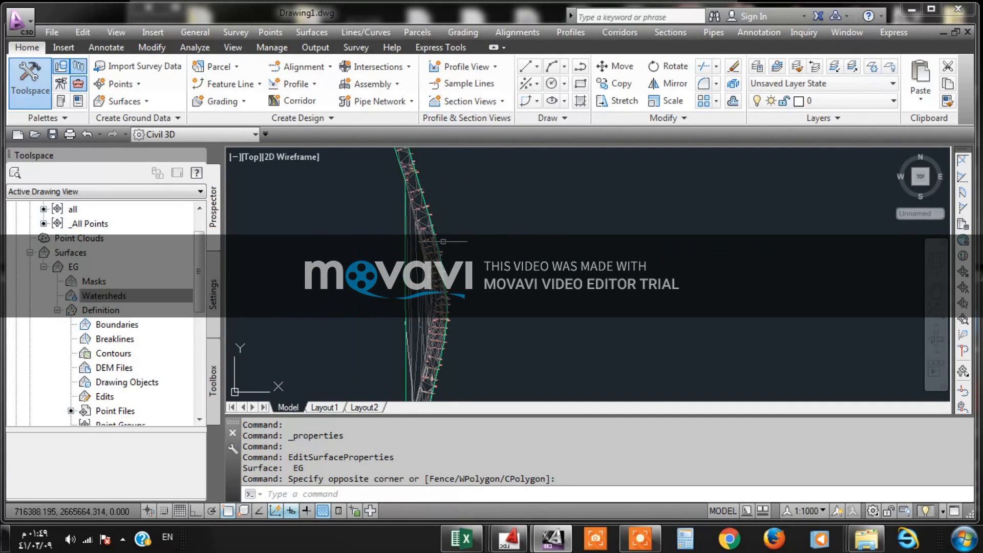
click(573, 33)
mouse_move(408, 34)
mouse_move(522, 37)
click(491, 31)
- Delete the long TIN lines of the EG surface that span outside the survey points on the inner side of the road's bend
click(311, 30)
mouse_move(336, 104)
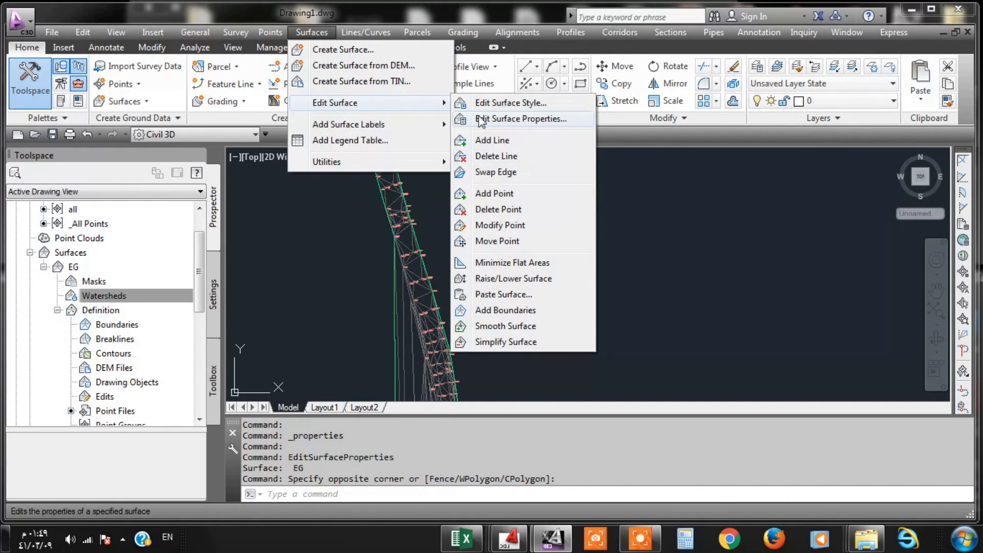
click(492, 156)
scroll(492, 235, up, 3)
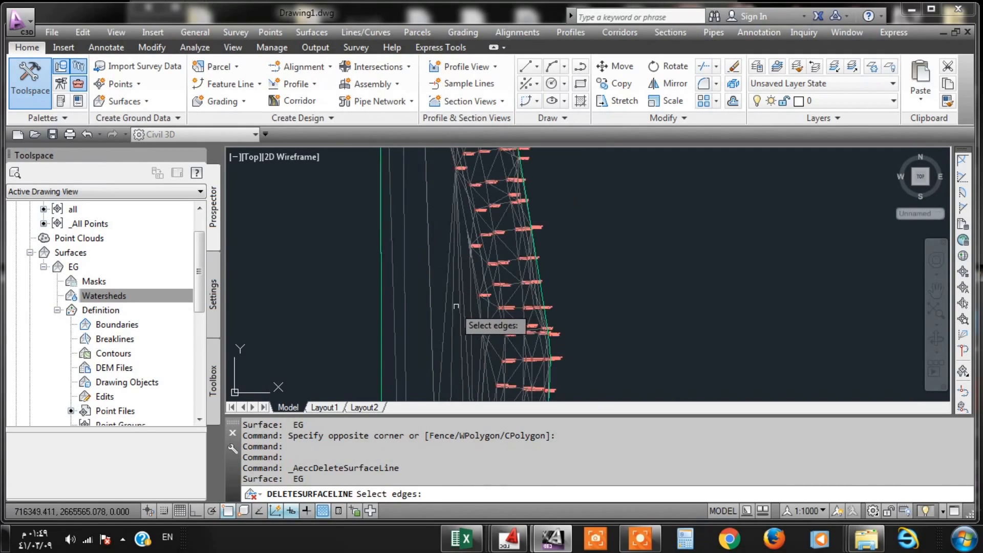
click(453, 282)
click(337, 283)
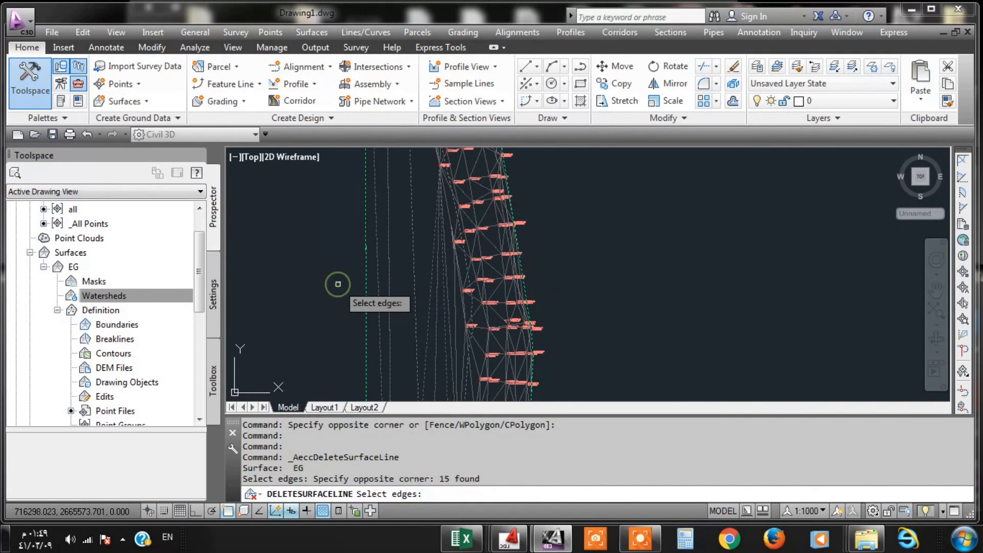
scroll(459, 213, up, 4)
click(459, 212)
click(418, 221)
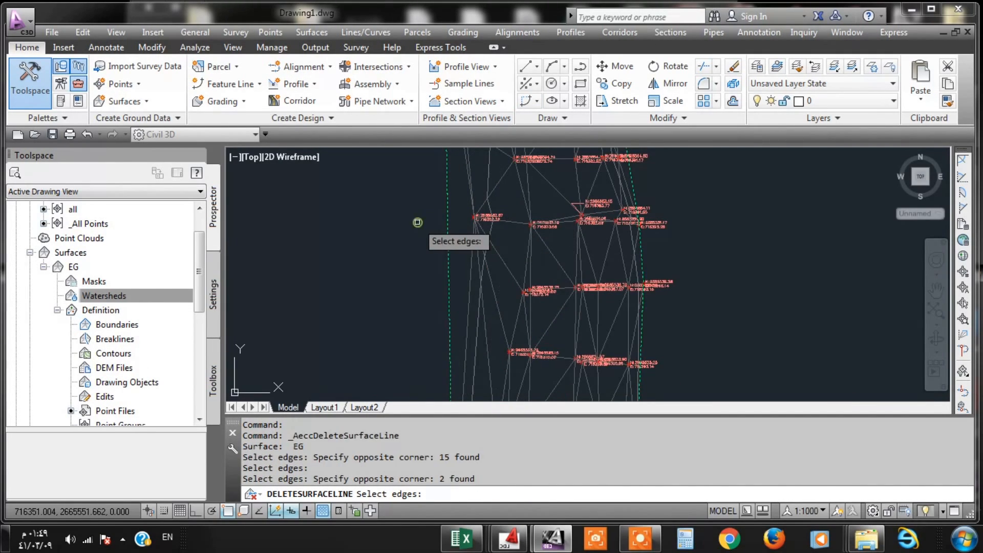
- Examine the EG triangulation along the road's southern stretch and through the bend for stray edge lines
scroll(417, 221, down, 4)
scroll(436, 334, up, 2)
mouse_move(431, 296)
middle_down()
mouse_move(416, 241)
mouse_move(416, 163)
mouse_move(443, 167)
middle_up()
scroll(415, 163, down, 4)
scroll(445, 166, down, 3)
scroll(430, 342, up, 3)
middle_drag(431, 342, 400, 302)
scroll(402, 302, up, 4)
scroll(405, 302, down, 5)
middle_drag(413, 174, 430, 317)
scroll(415, 234, up, 4)
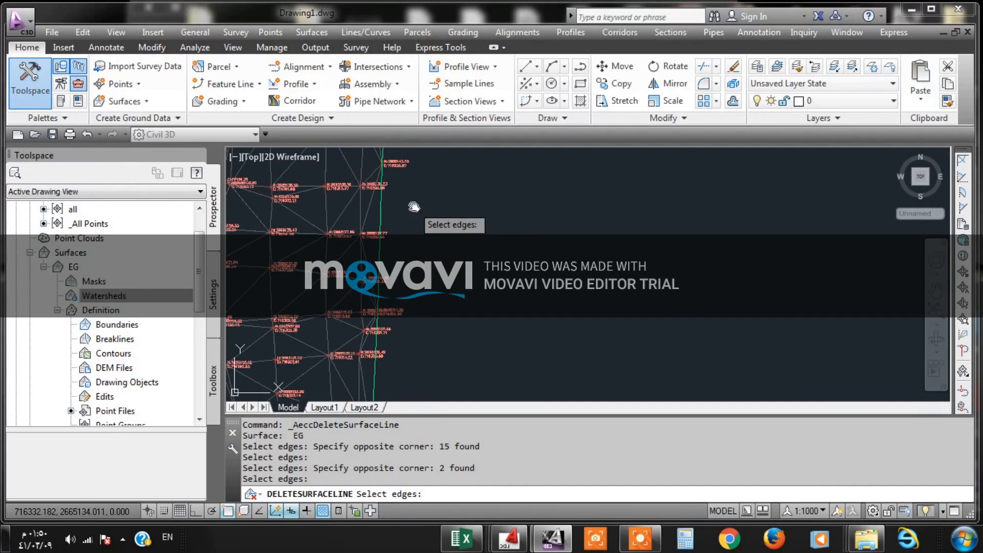
middle_drag(413, 206, 412, 344)
scroll(396, 345, down, 4)
middle_drag(434, 207, 426, 354)
middle_drag(468, 220, 418, 406)
scroll(436, 178, up, 4)
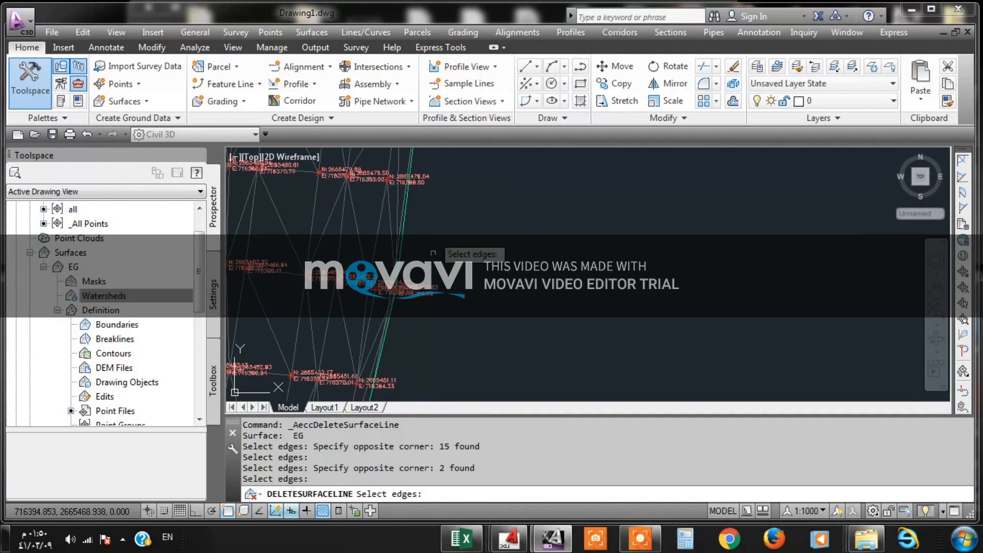
middle_drag(435, 219, 423, 308)
scroll(423, 309, down, 5)
middle_drag(410, 179, 408, 282)
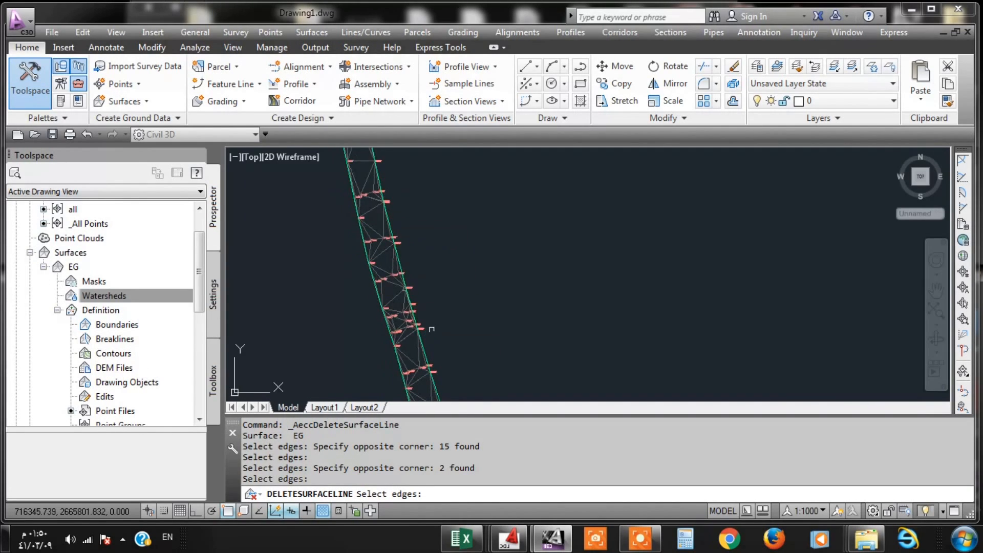
- Check both edges of the EG surface north of the bend, up to the road's northern end, for unwanted TIN lines
scroll(380, 198, up, 5)
scroll(378, 198, down, 5)
scroll(414, 187, up, 1)
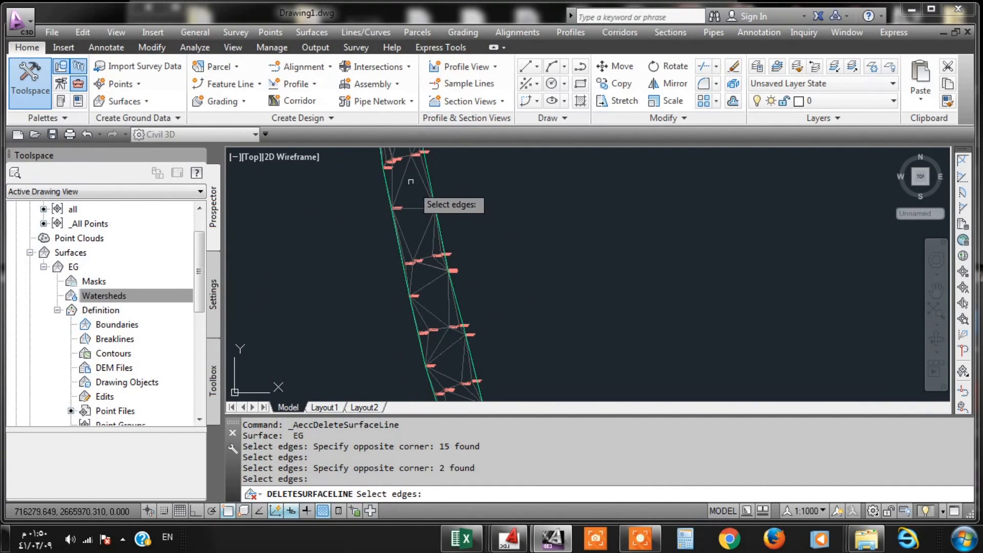
scroll(414, 289, up, 2)
scroll(409, 295, down, 3)
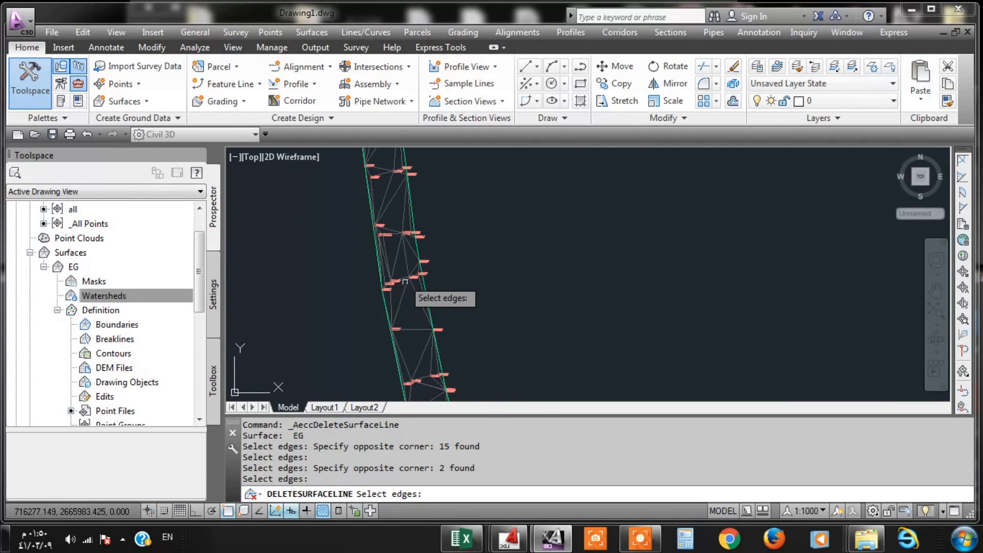
scroll(401, 208, up, 4)
scroll(421, 340, down, 4)
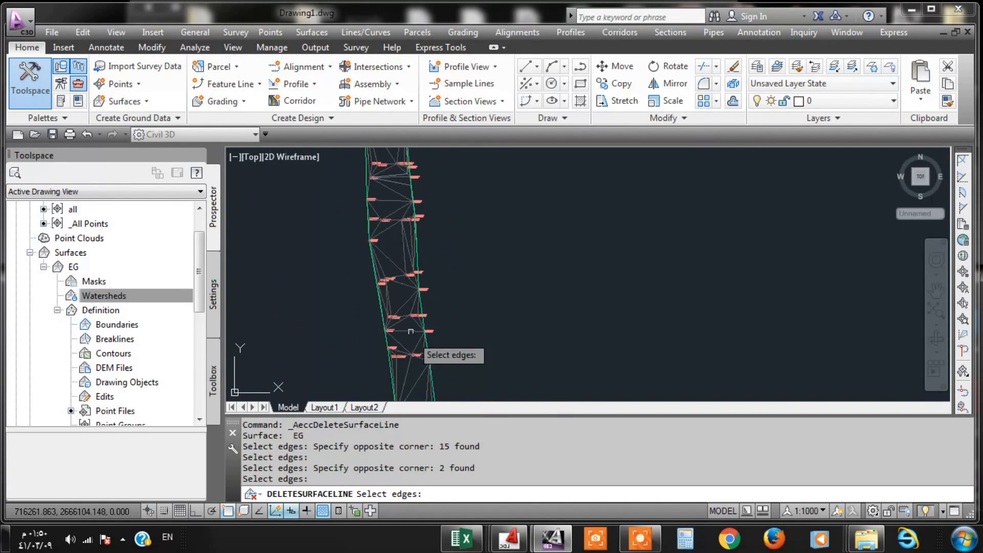
scroll(401, 247, up, 4)
scroll(402, 247, down, 4)
scroll(391, 292, up, 4)
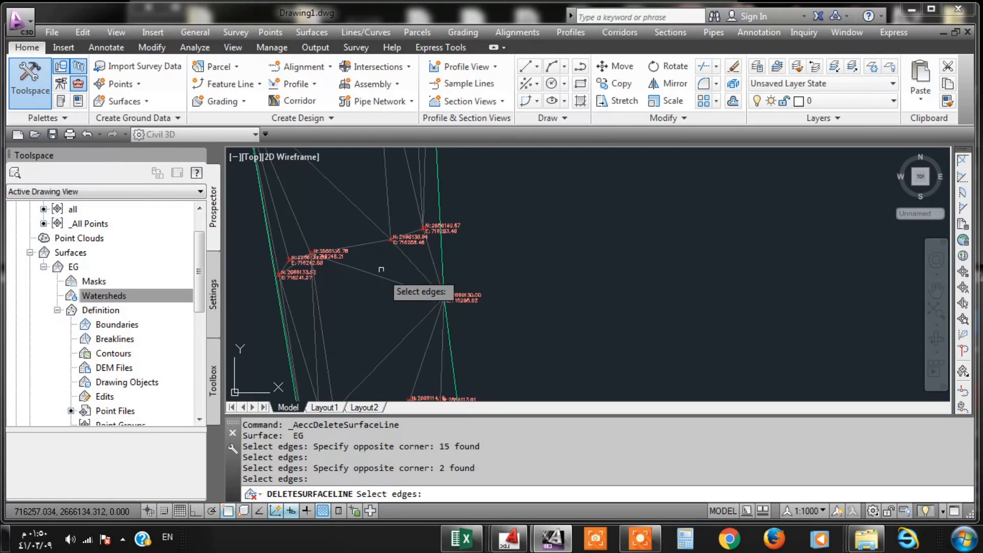
scroll(381, 270, down, 4)
scroll(367, 214, up, 3)
middle_drag(367, 214, 375, 289)
middle_drag(375, 231, 383, 350)
scroll(358, 316, up, 3)
scroll(358, 310, up, 4)
middle_drag(390, 212, 394, 316)
scroll(394, 316, down, 8)
scroll(398, 238, up, 5)
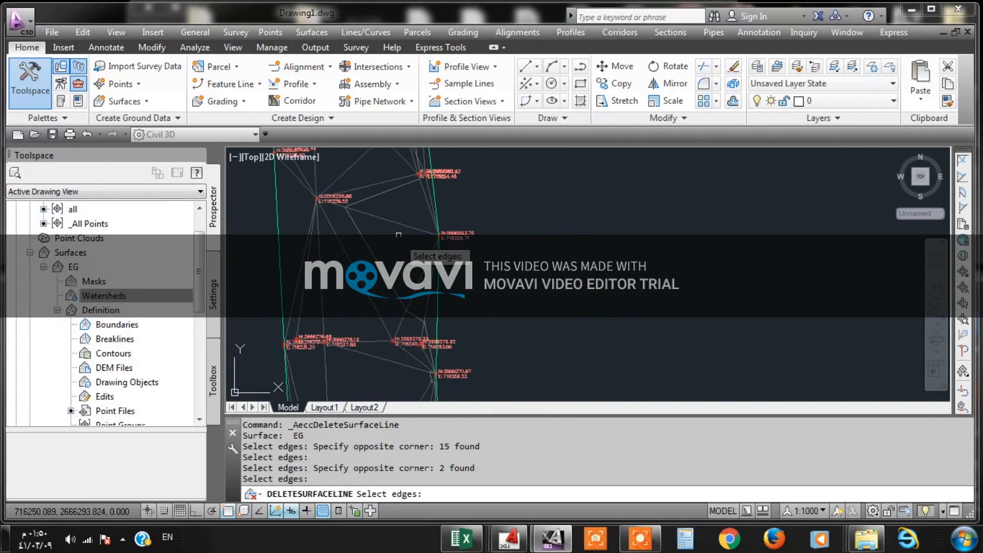
middle_drag(374, 230, 400, 331)
middle_drag(377, 239, 379, 381)
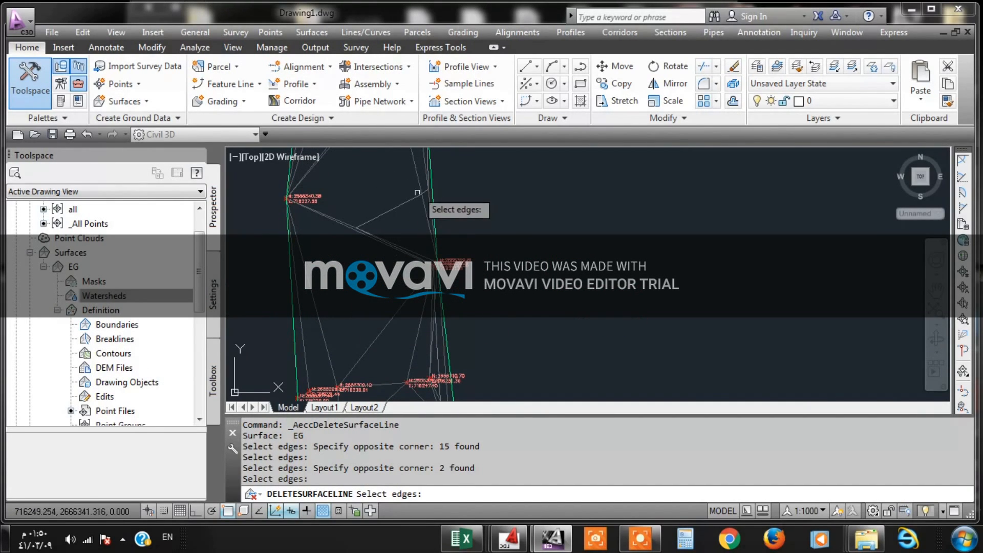
middle_drag(417, 194, 421, 306)
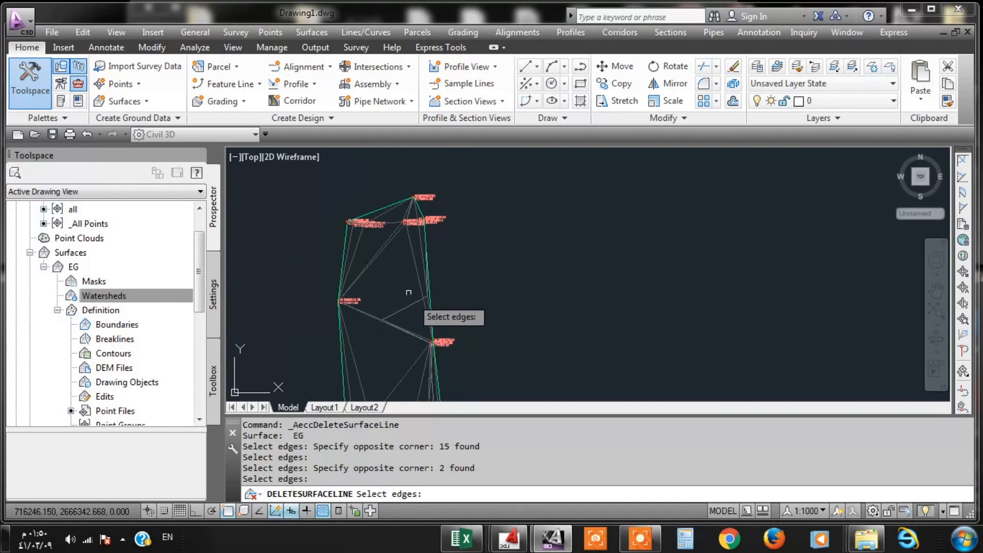
- Start swapping TIN edges on the EG surface and pick a diagonal edge near the road's northern end
scroll(392, 251, up, 2)
key(Return)
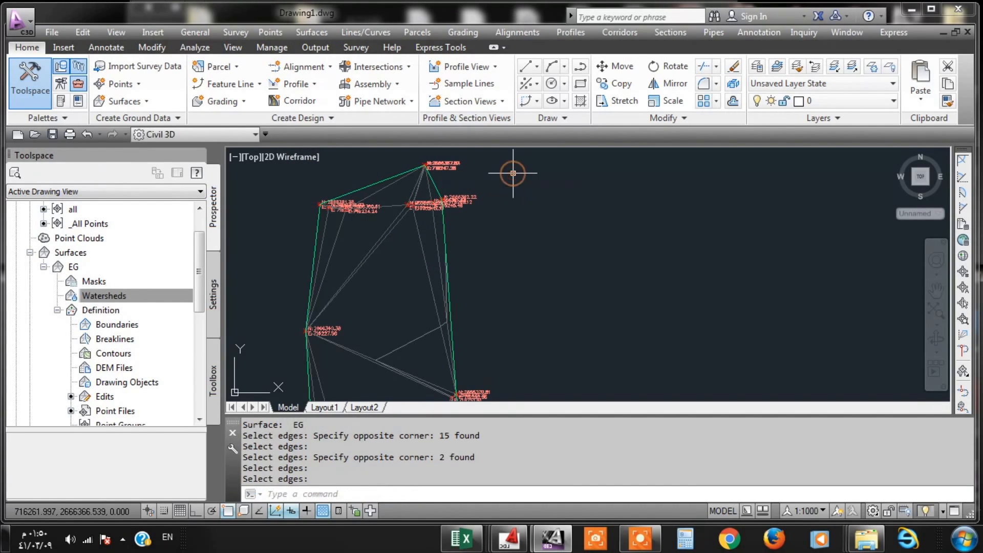
click(311, 32)
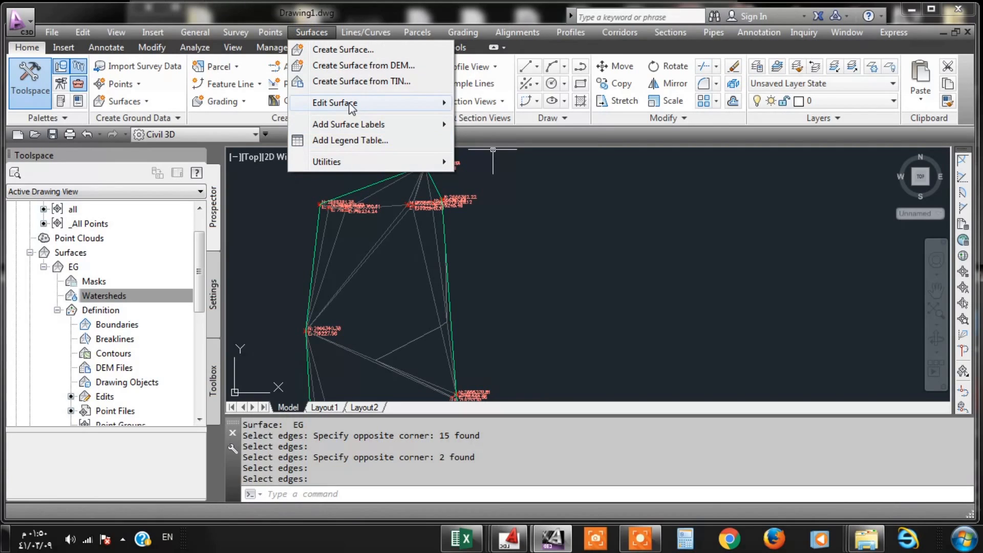
mouse_move(363, 106)
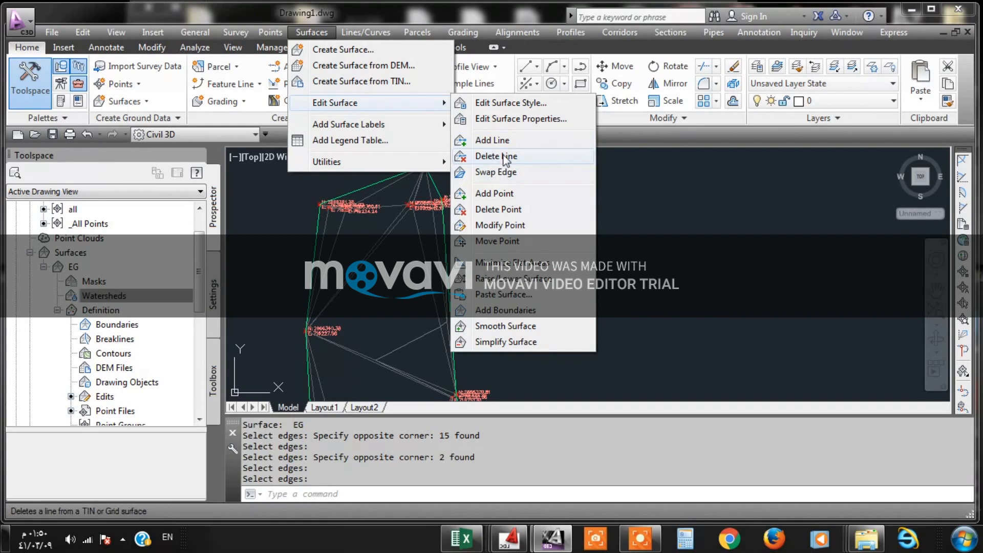
click(507, 176)
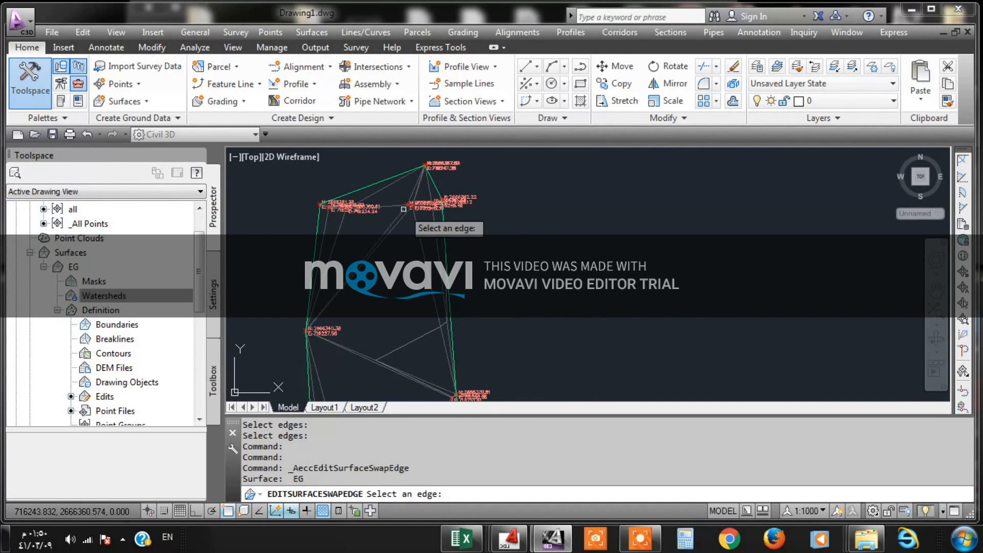
scroll(395, 187, up, 5)
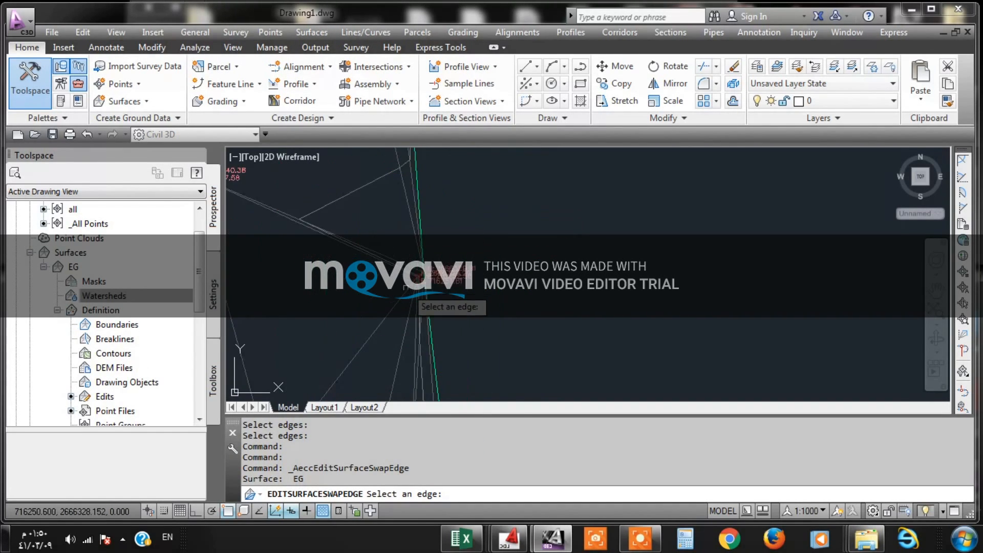
click(358, 189)
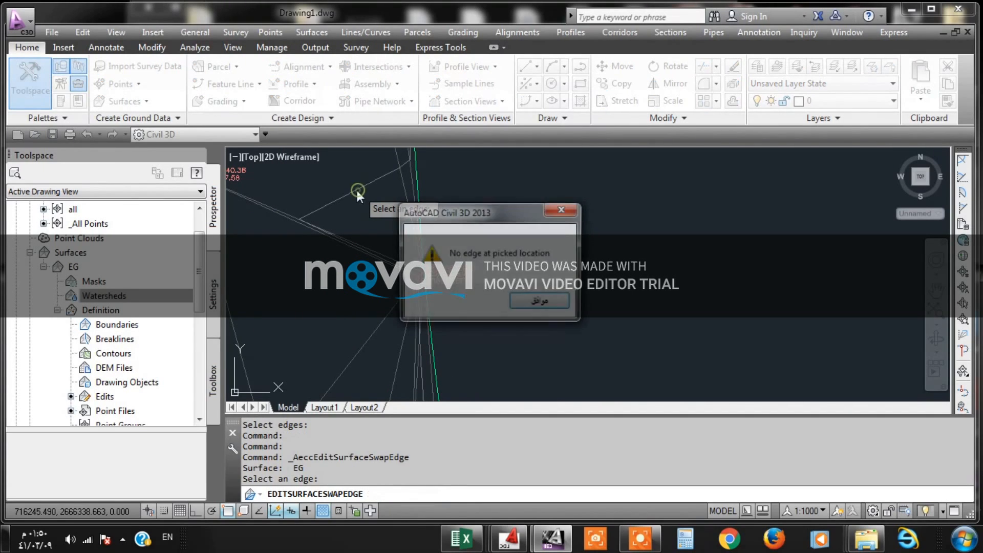
click(539, 306)
scroll(372, 220, down, 3)
click(363, 200)
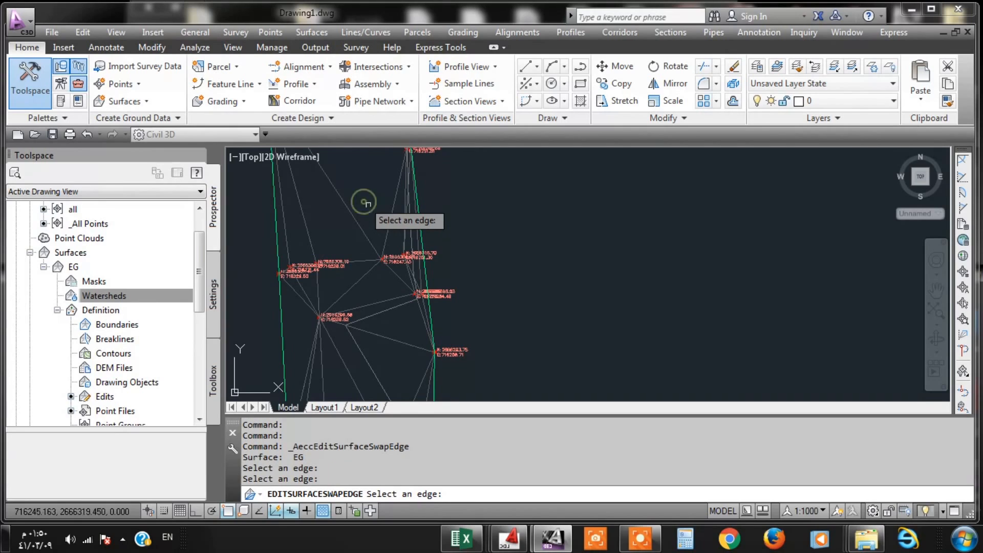
- Swap further diagonal TIN edges of the EG surface between the survey rows down to northing 2666240
scroll(389, 226, up, 4)
scroll(384, 231, down, 3)
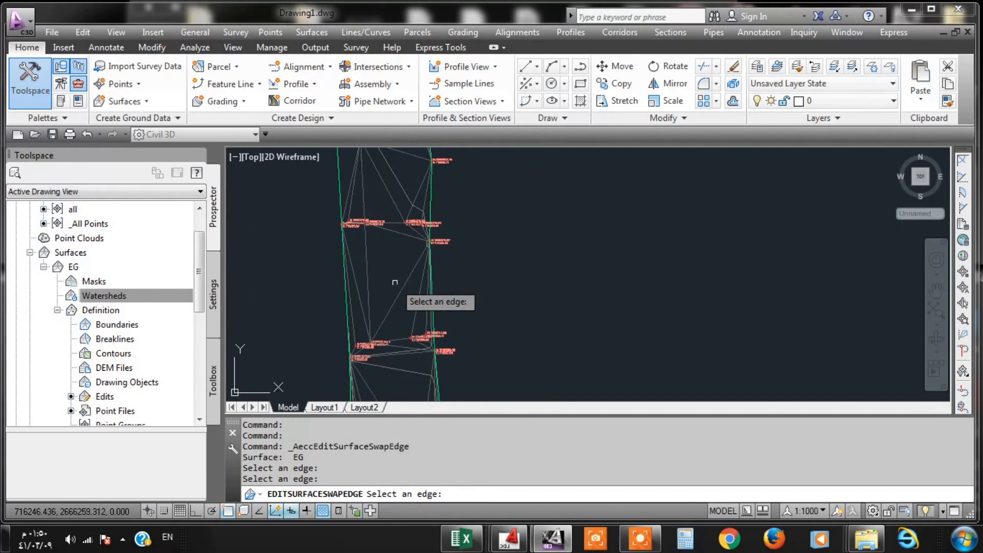
scroll(399, 228, up, 3)
click(386, 239)
scroll(386, 239, down, 3)
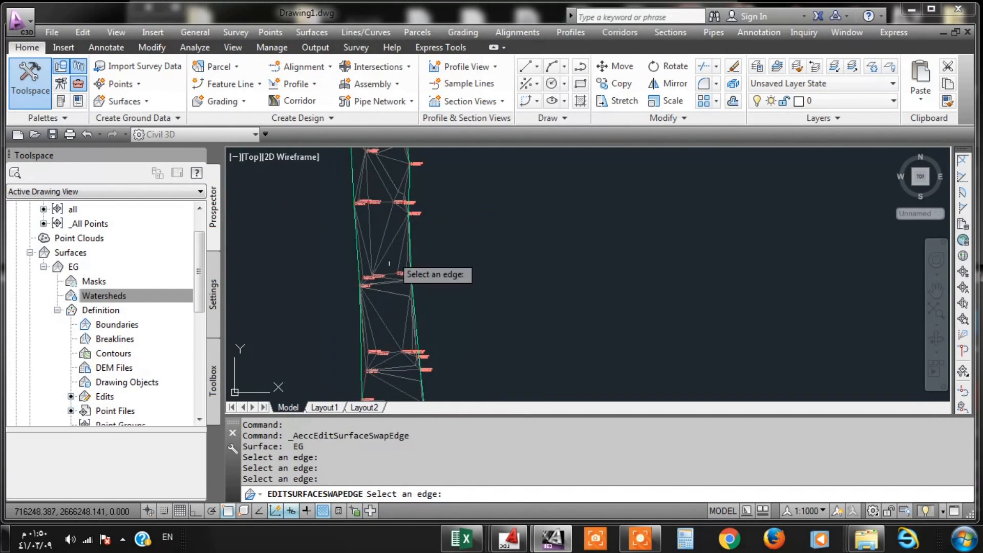
scroll(383, 302, up, 2)
scroll(394, 256, up, 4)
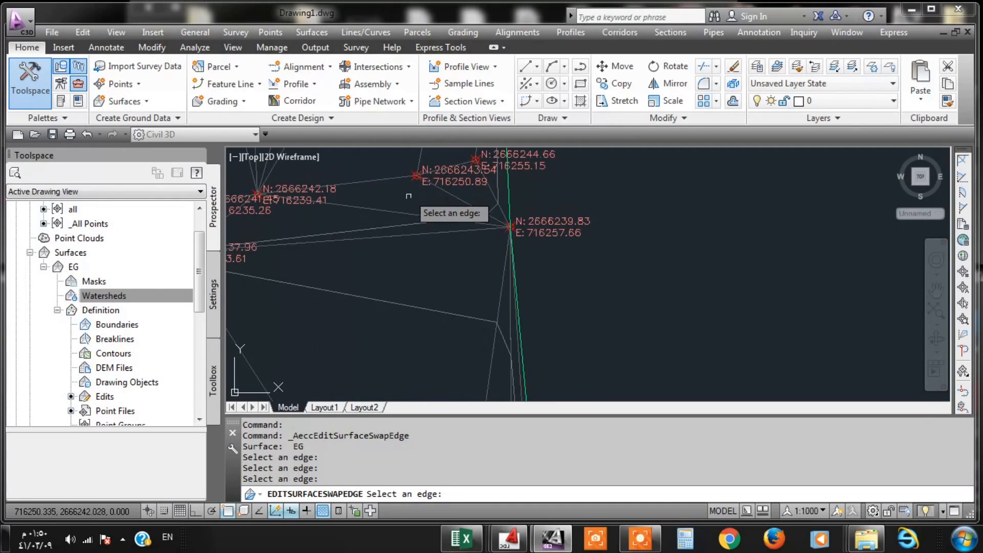
click(385, 260)
- Swap the TIN edge joining the 2666172 northing row to the road's eastern boundary point
scroll(405, 260, down, 4)
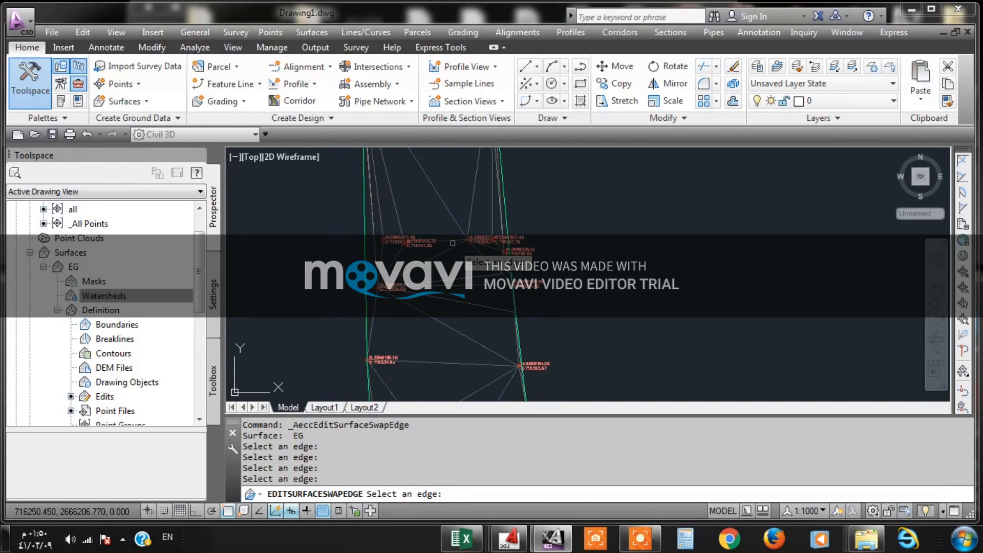
middle_drag(463, 302, 427, 228)
scroll(444, 303, up, 3)
scroll(444, 303, down, 5)
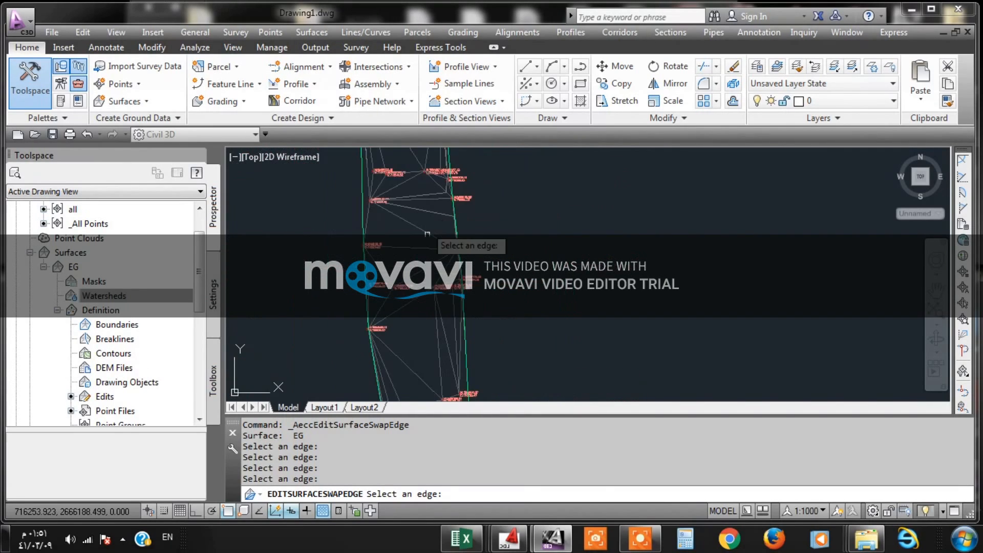
middle_drag(426, 286, 414, 194)
scroll(425, 209, up, 4)
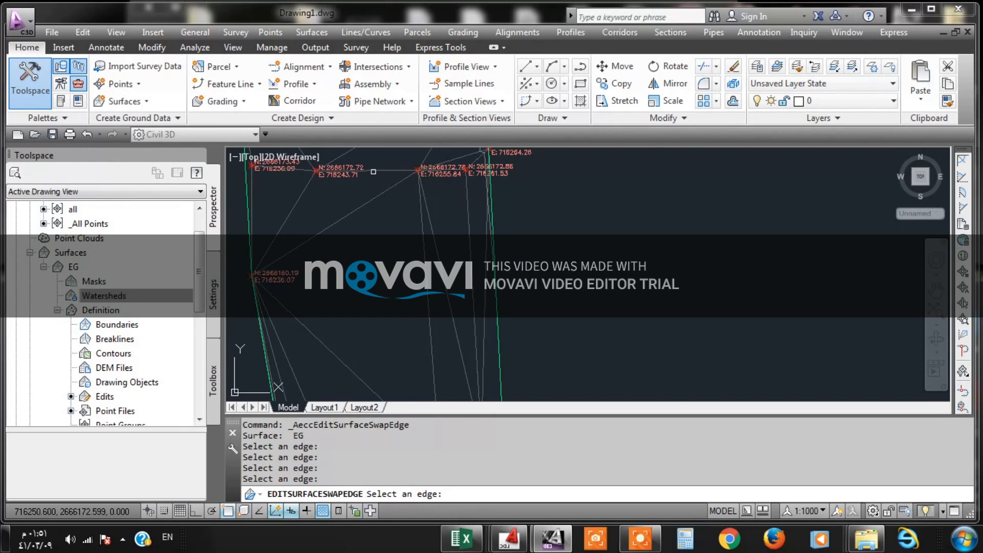
middle_drag(373, 172, 382, 214)
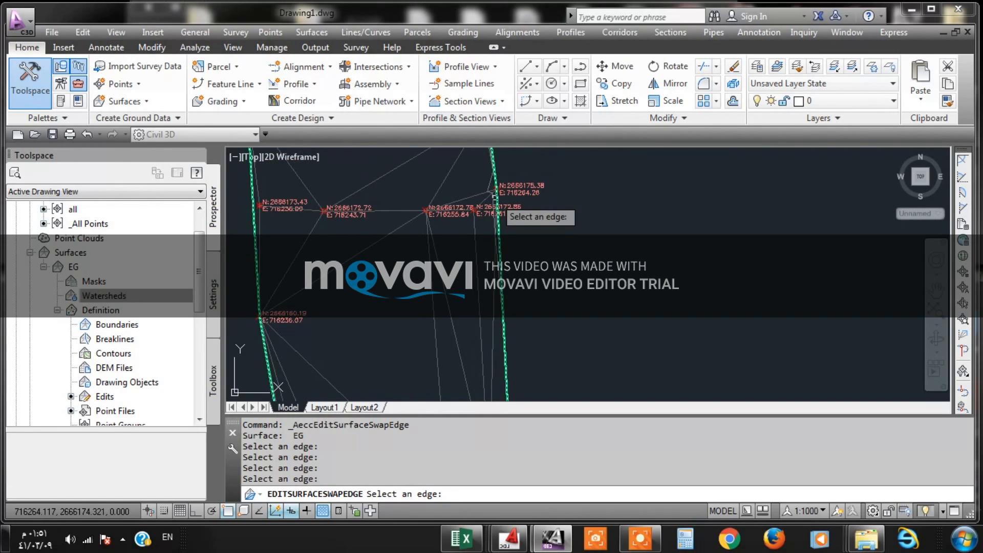
click(475, 197)
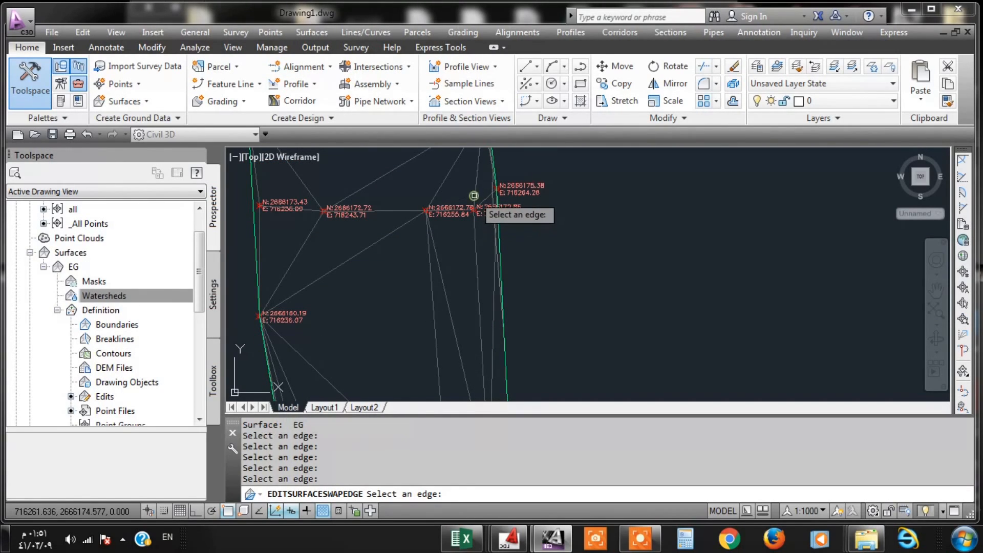
- Swap the diagonal TIN edges crossing the road between the survey rows at northings 2666135 and 2666104
scroll(440, 230, down, 4)
scroll(422, 254, up, 4)
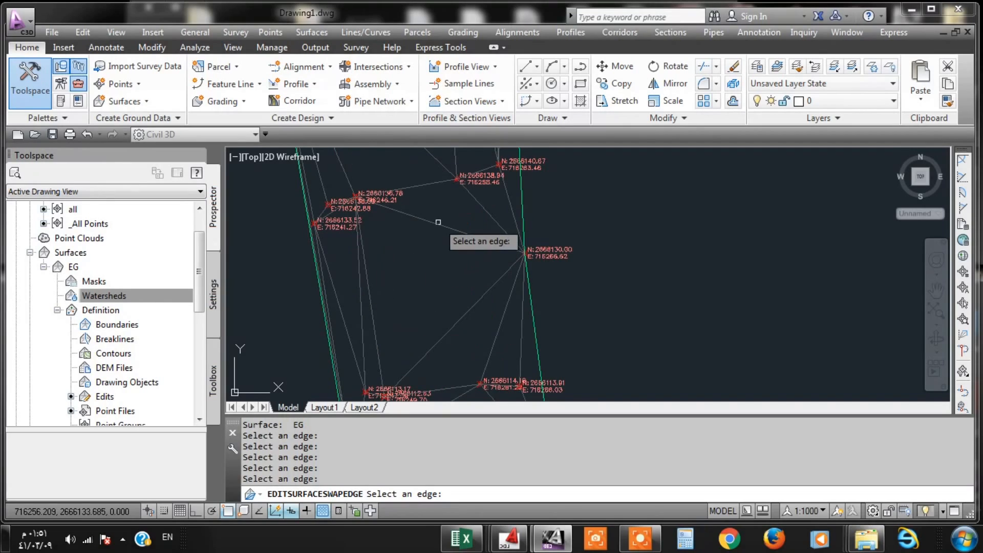
scroll(438, 223, down, 2)
scroll(432, 287, up, 2)
middle_drag(433, 287, 408, 177)
scroll(397, 157, down, 2)
scroll(399, 233, up, 2)
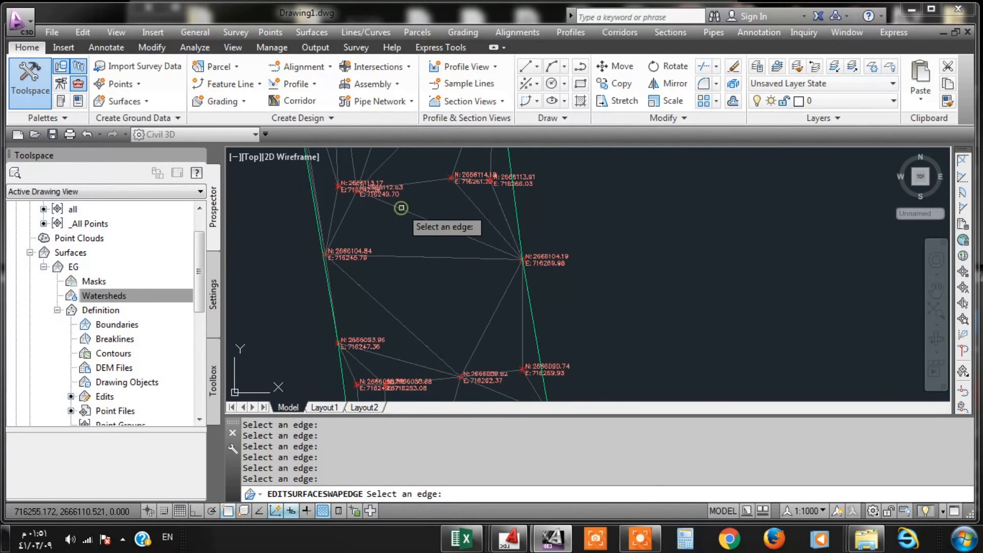
- Check the EG triangulation southwards from northing 2666104 to about 2665920 for edges that need swapping
scroll(401, 207, down, 2)
scroll(421, 264, up, 2)
scroll(418, 197, down, 2)
mouse_move(425, 272)
middle_down()
mouse_move(405, 156)
mouse_move(398, 186)
middle_up()
middle_drag(436, 284, 392, 197)
middle_drag(400, 274, 394, 184)
scroll(411, 251, up, 2)
scroll(387, 207, down, 4)
scroll(402, 292, up, 4)
middle_drag(418, 288, 391, 165)
scroll(391, 164, down, 4)
middle_drag(410, 314, 385, 199)
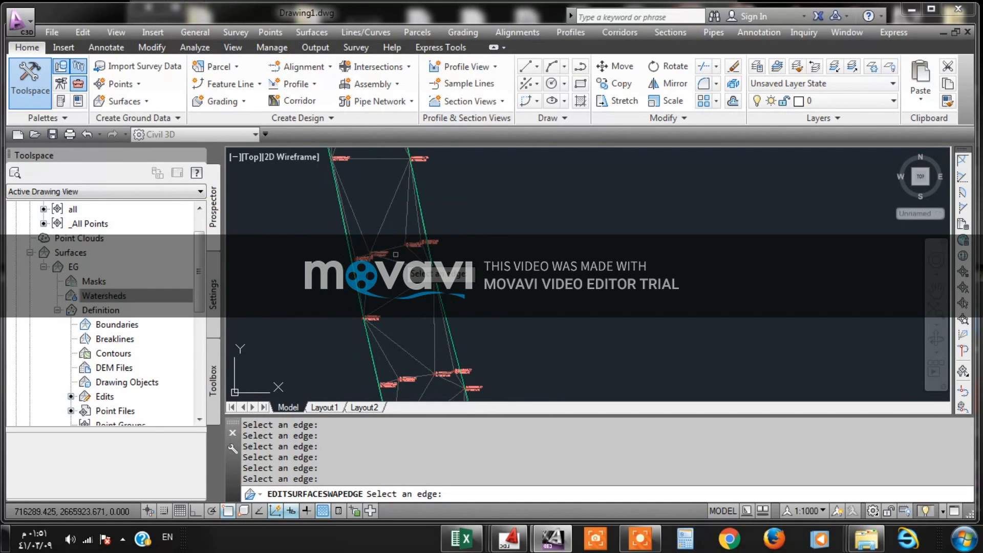
- Inspect the EG triangles from northing 2665920 down to the road's southern end and leave edge swapping
scroll(396, 254, up, 4)
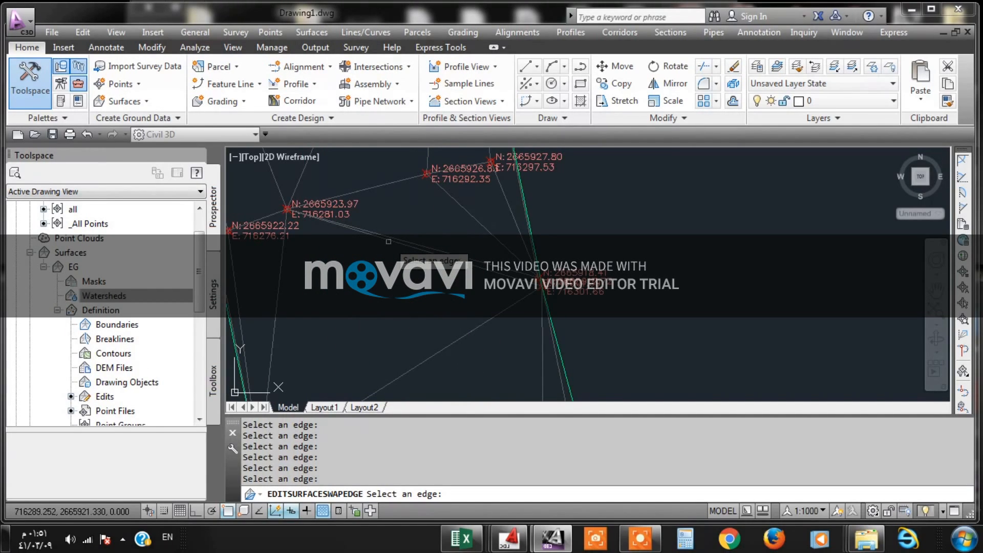
scroll(388, 206, down, 4)
scroll(399, 232, up, 4)
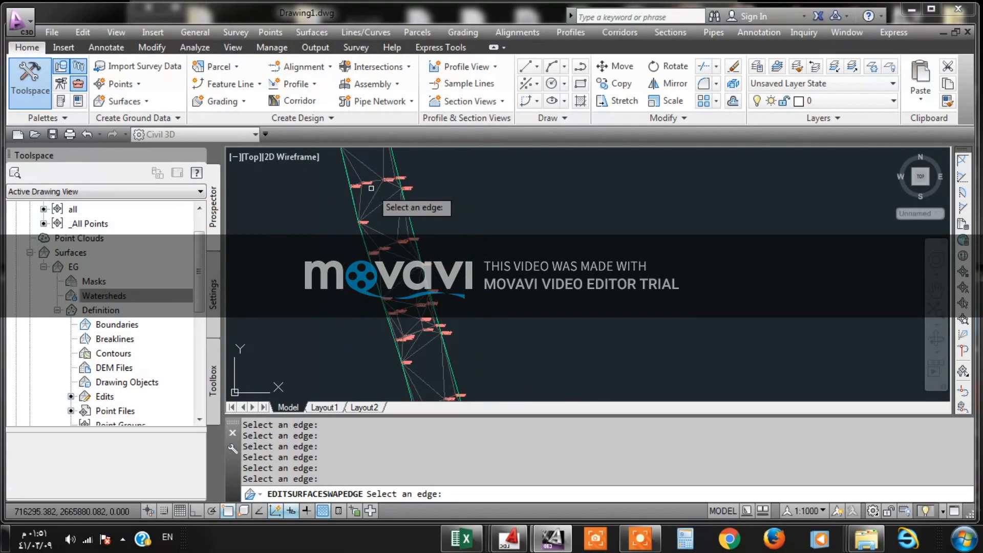
scroll(399, 229, down, 4)
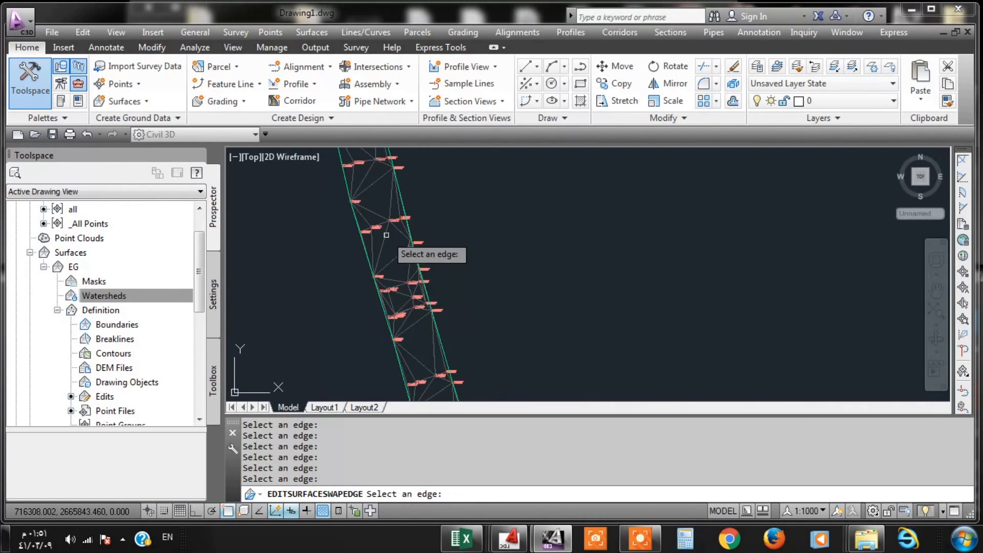
scroll(400, 277, up, 4)
middle_drag(405, 278, 384, 223)
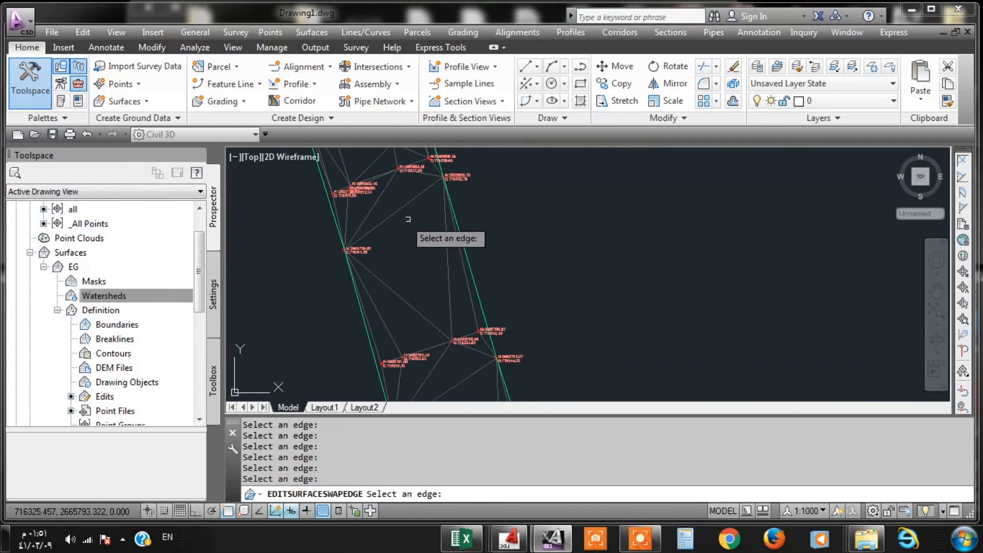
scroll(403, 246, down, 3)
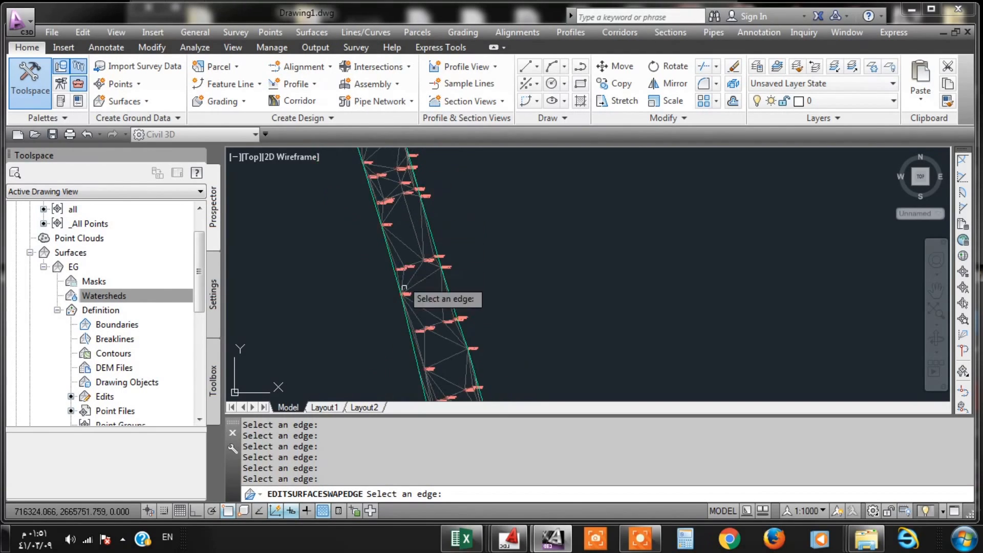
scroll(402, 225, up, 3)
scroll(402, 219, down, 6)
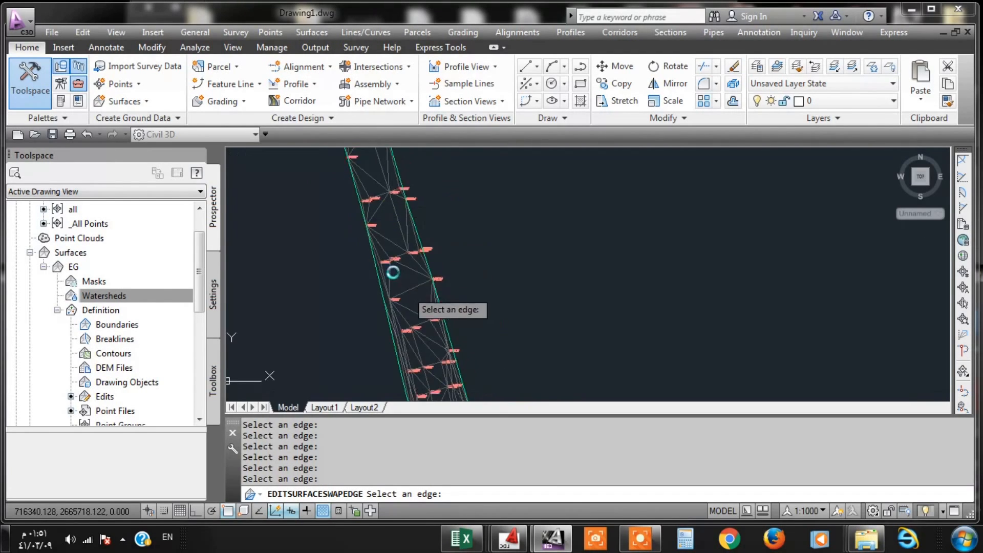
scroll(403, 238, up, 7)
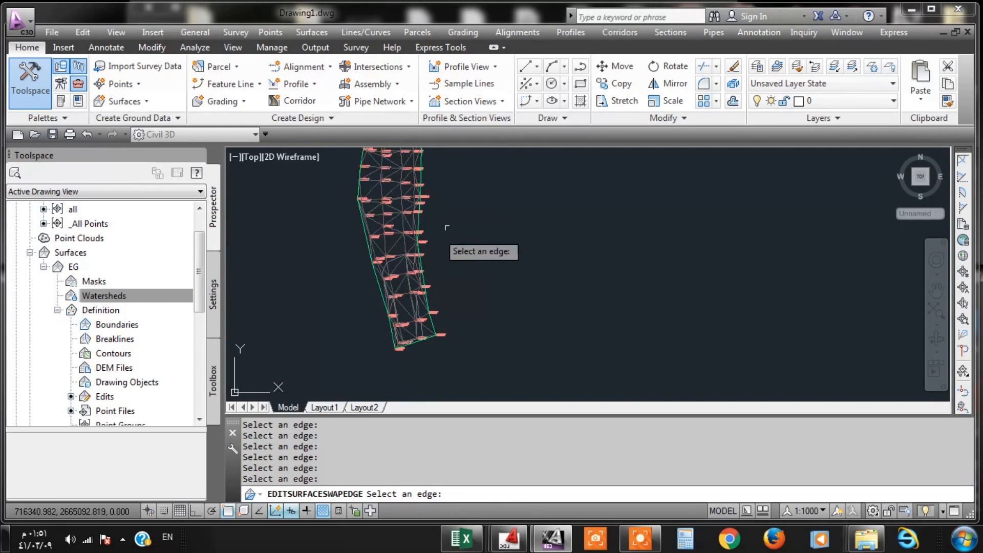
key(Return)
click(473, 206)
click(456, 242)
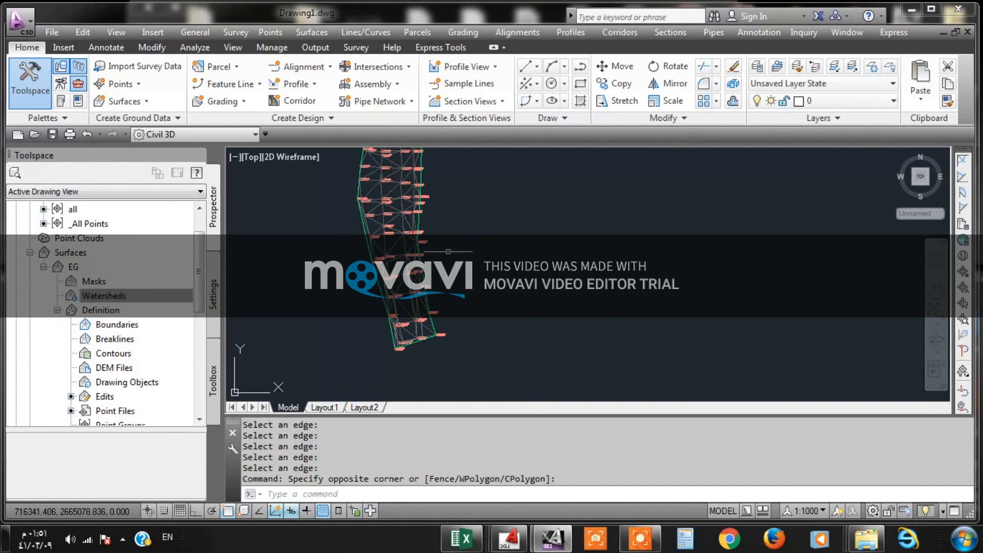
- Set the EG surface's style to Contours 1m and 5m (Background) in its surface properties and confirm
scroll(448, 252, down, 5)
scroll(419, 253, up, 8)
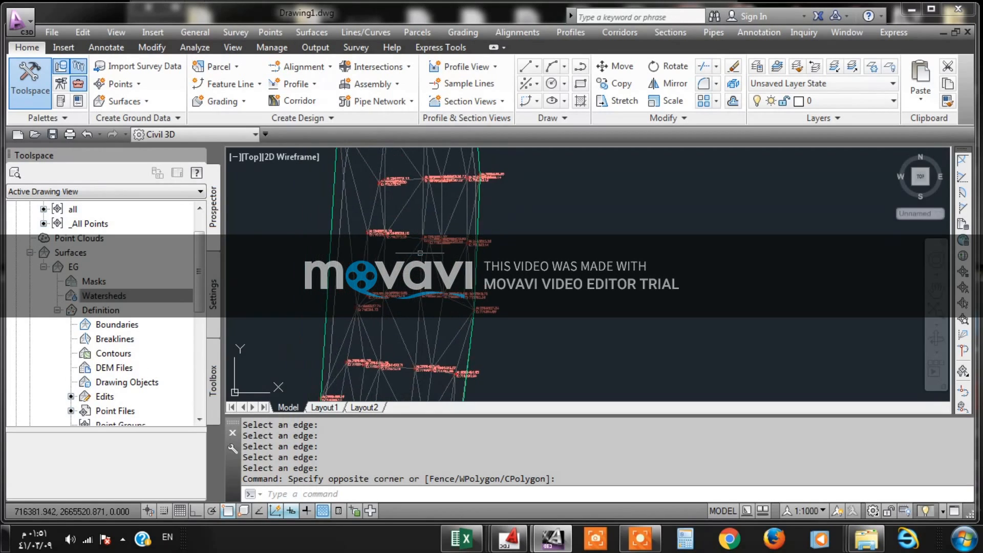
click(349, 234)
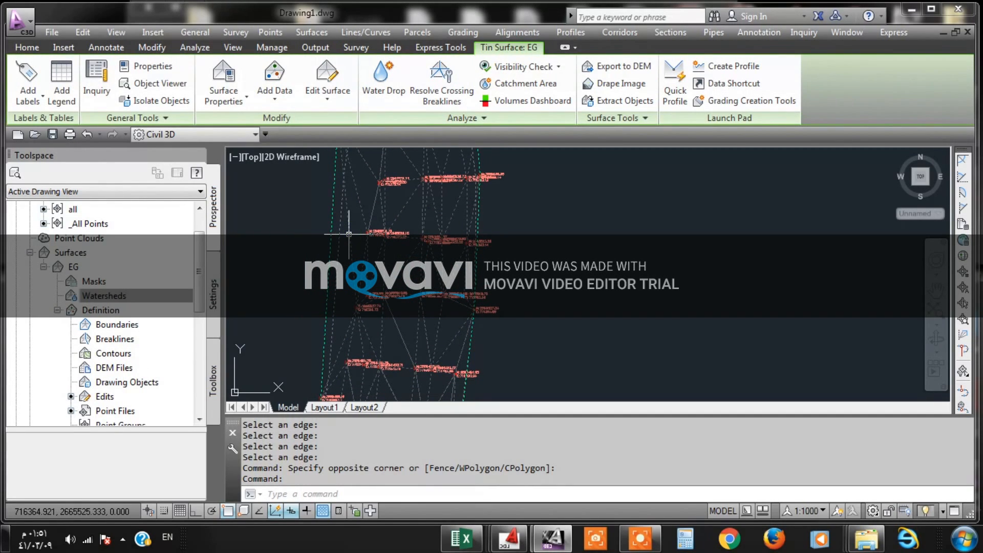
right_click(348, 234)
click(405, 395)
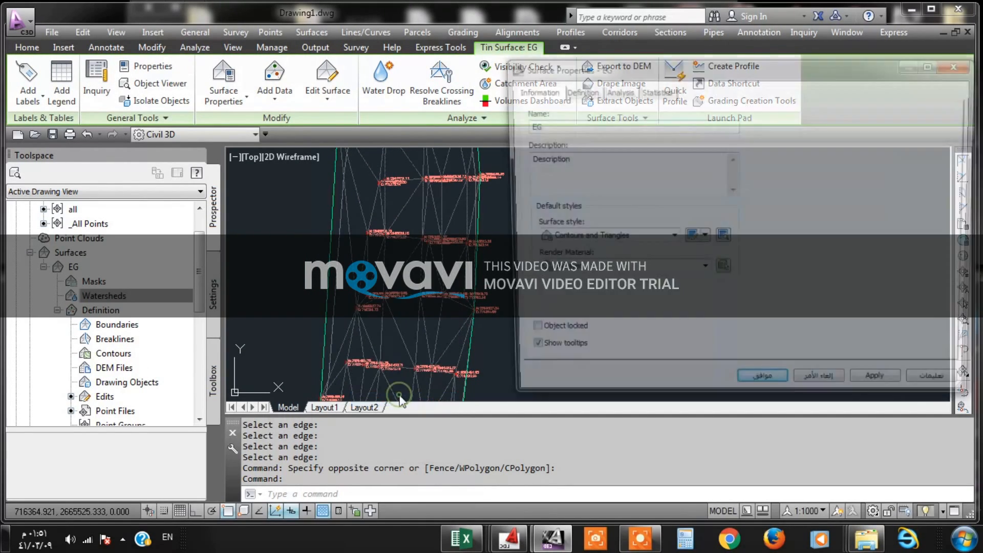
click(670, 238)
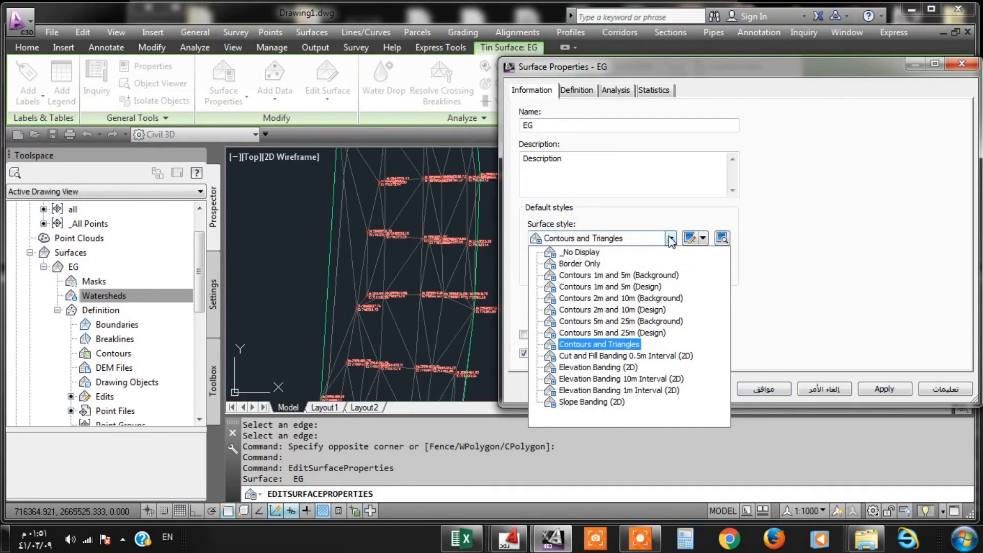
click(629, 279)
click(894, 391)
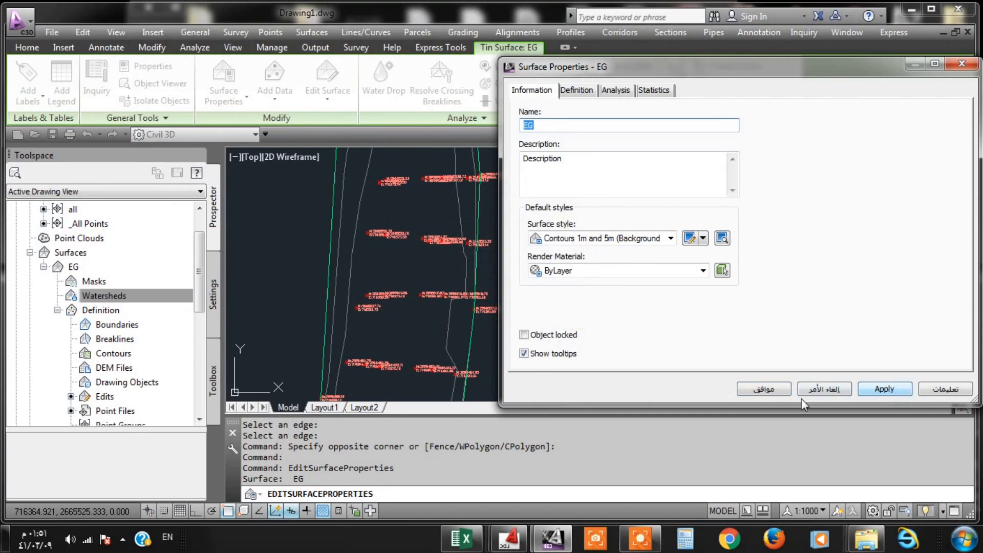
click(763, 389)
- Set the EG surface's style to Contours 1m and 5m (Design) in its surface properties and apply it
scroll(455, 263, down, 3)
scroll(464, 275, up, 3)
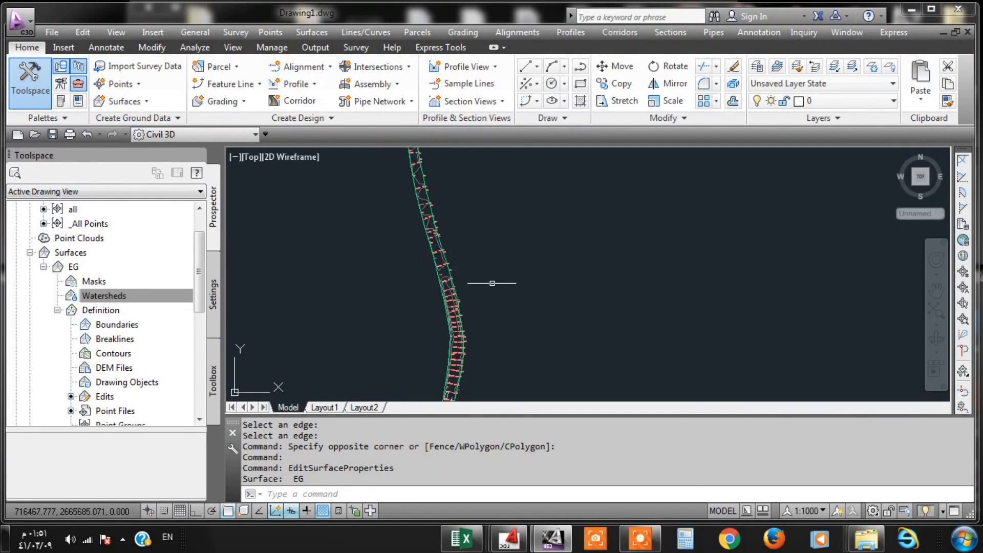
scroll(456, 277, up, 3)
click(446, 280)
right_click(446, 285)
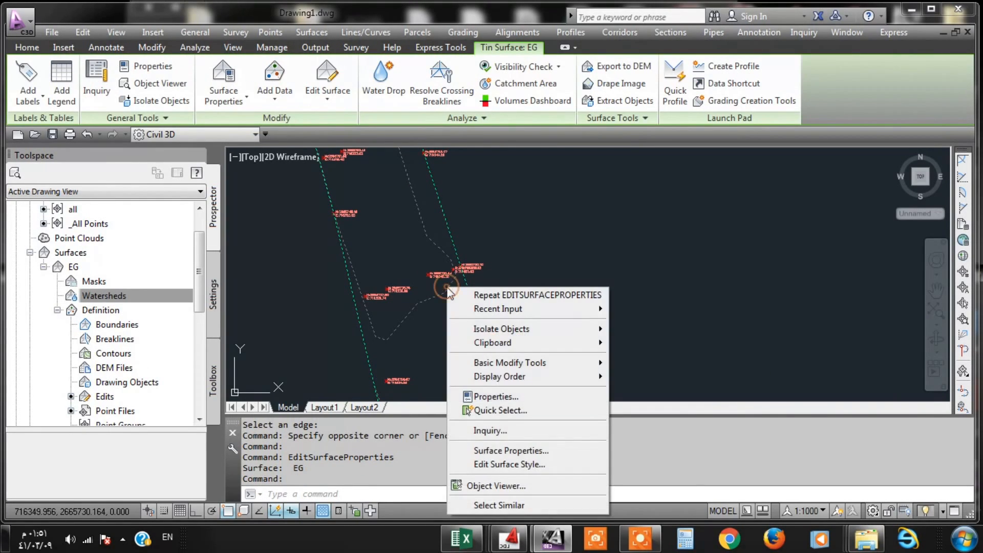
click(507, 451)
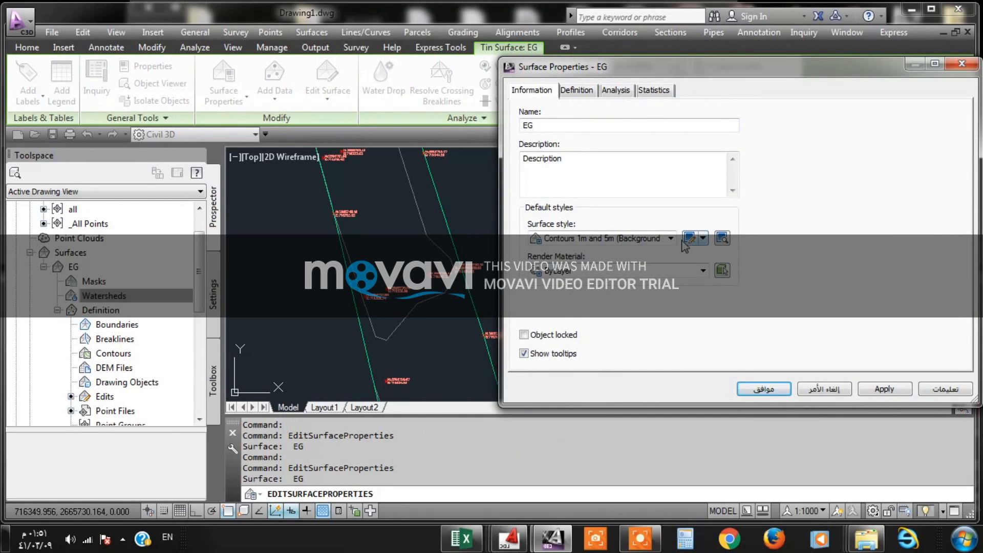
click(671, 239)
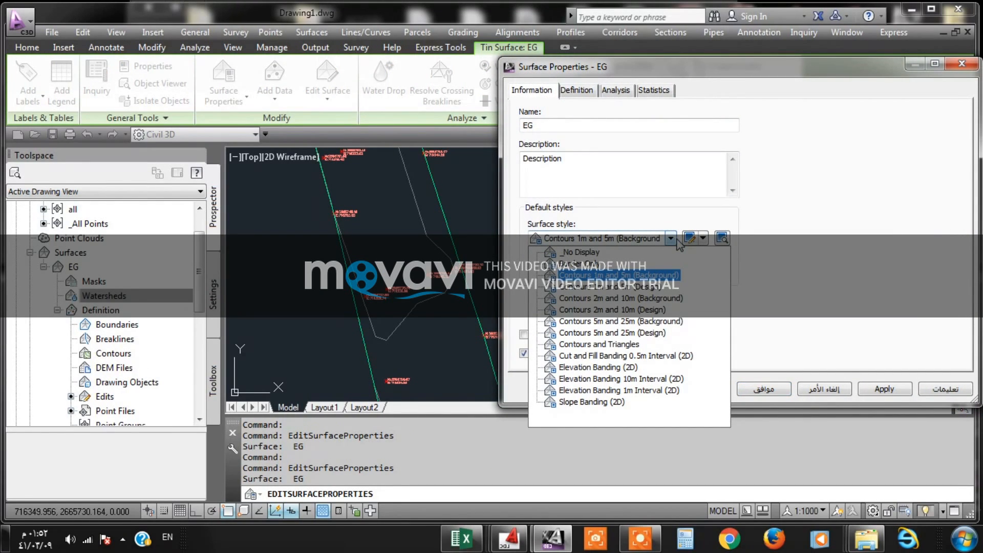
click(617, 287)
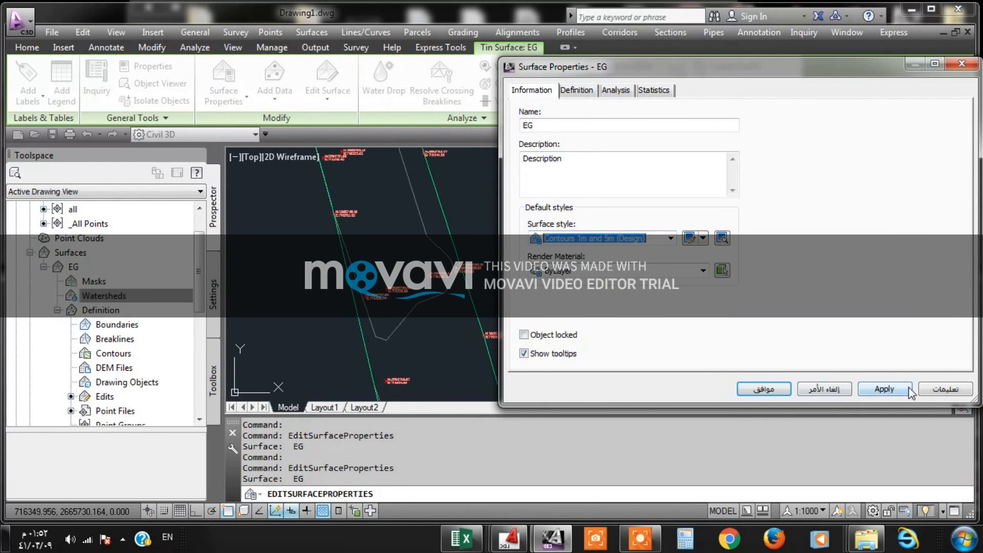
click(885, 390)
- Set the minor contour interval of the Contours 1m and 5m (Design) style to 0.2 m and apply it to EG
click(695, 240)
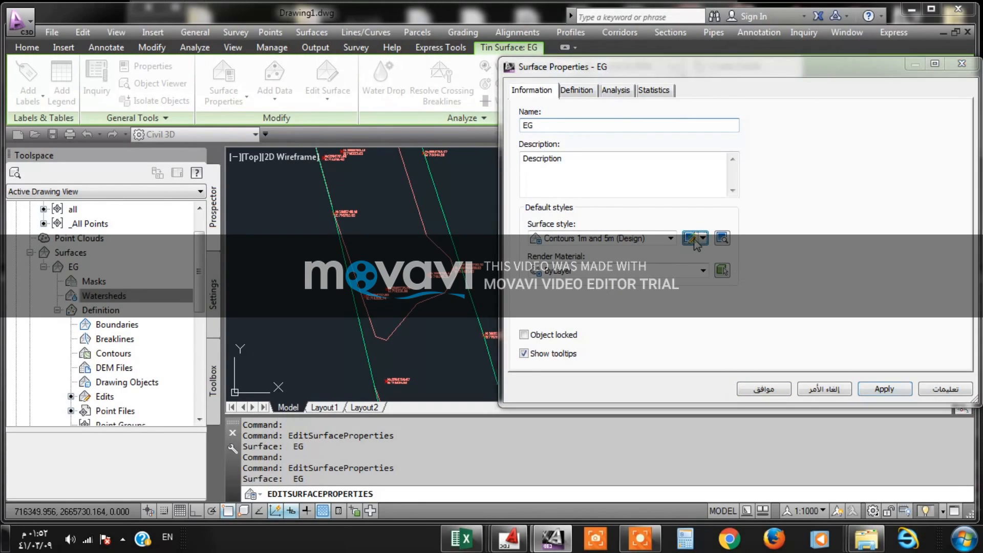
click(464, 125)
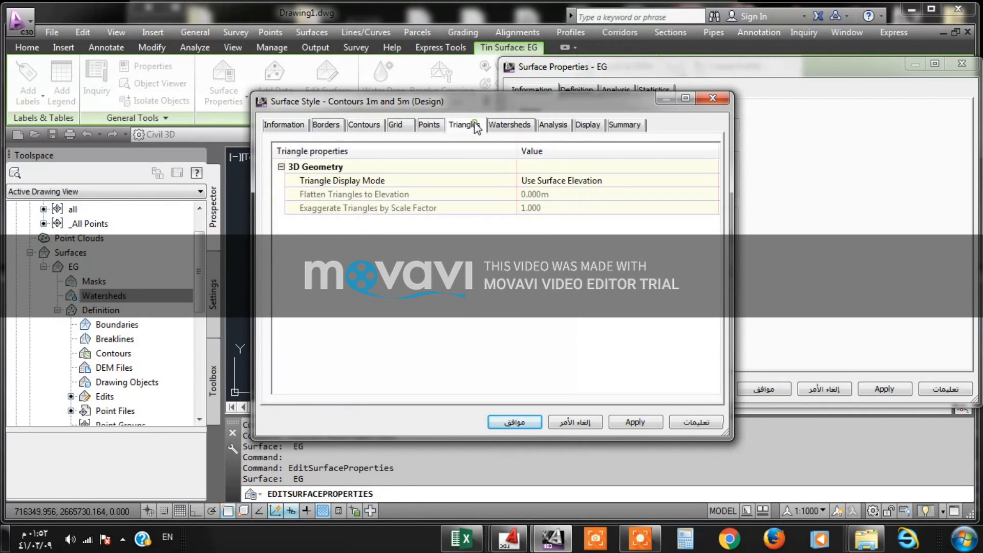
click(395, 125)
click(364, 126)
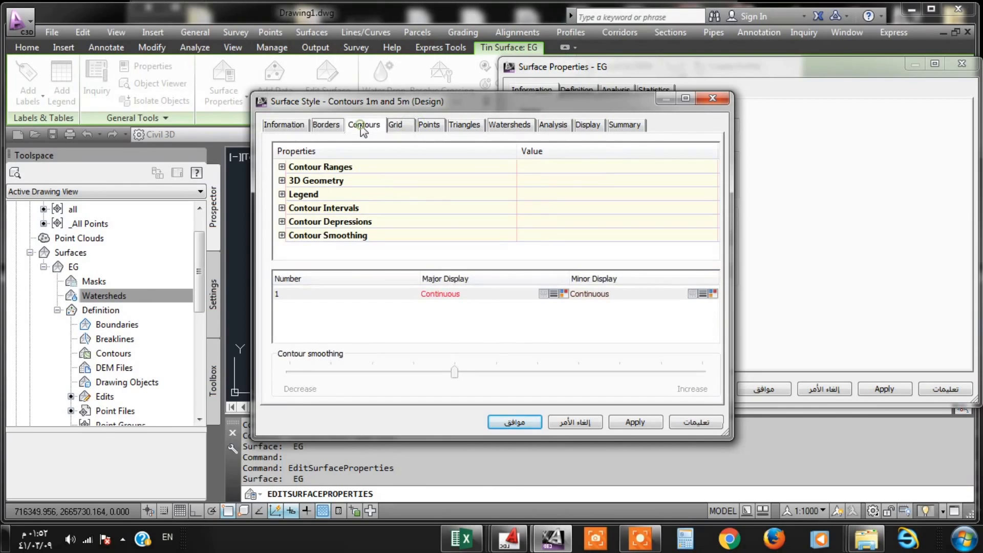
click(282, 209)
click(560, 235)
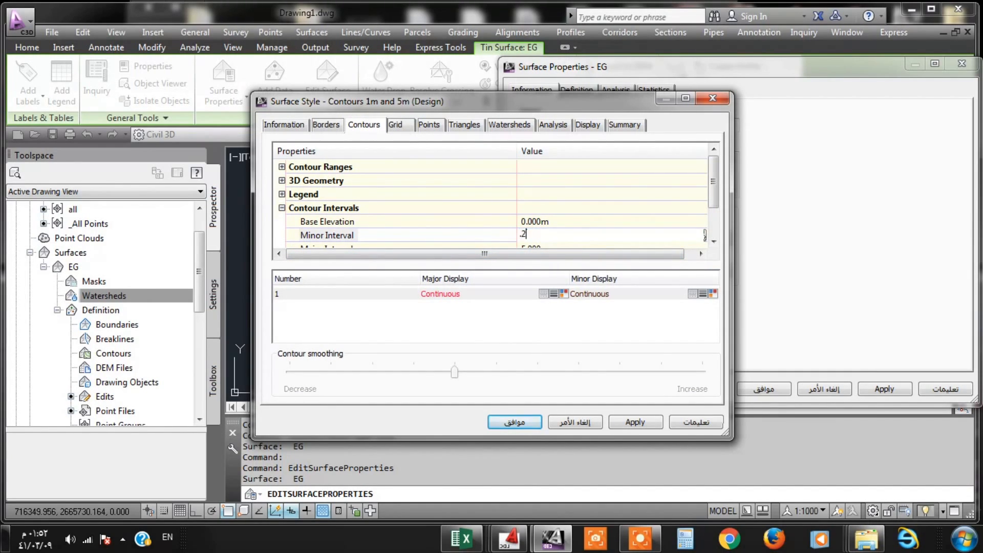
click(515, 422)
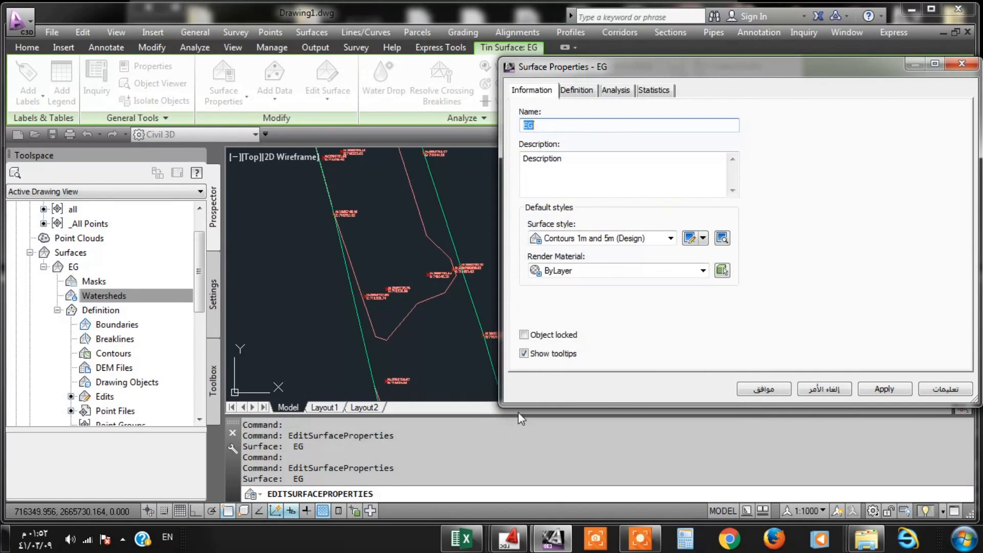
click(889, 391)
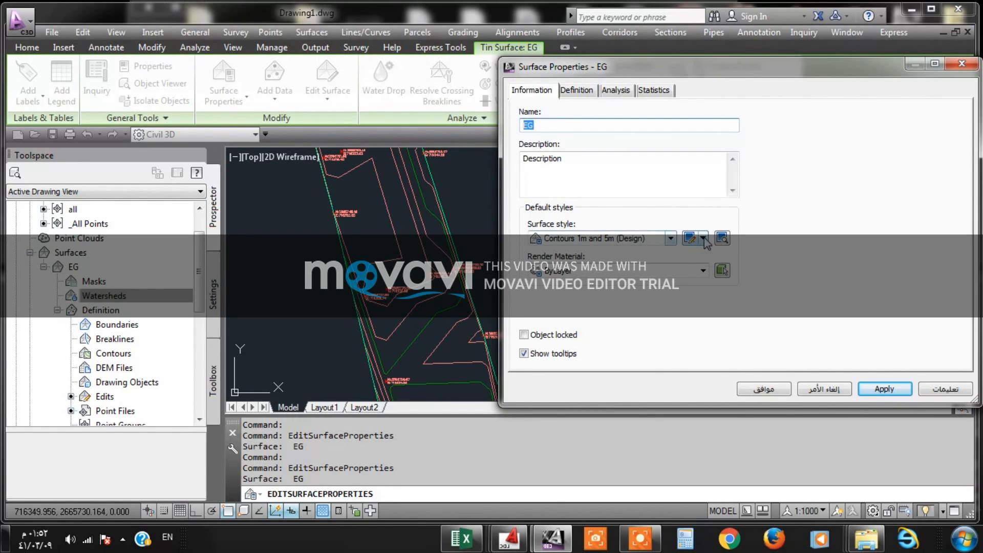
- Turn on contour smoothing in the Contours 1m and 5m (Design) style by setting Smooth Contours to True
click(686, 239)
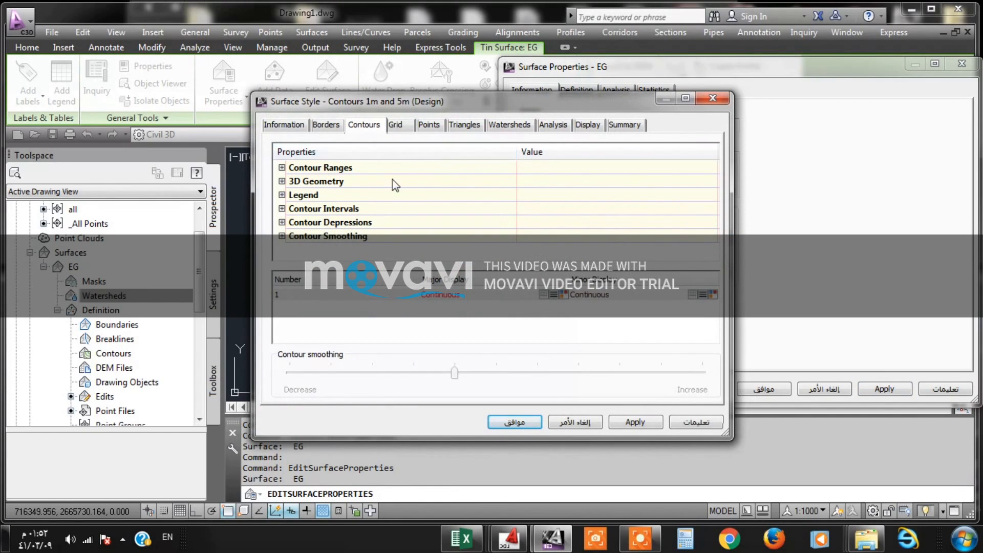
click(282, 222)
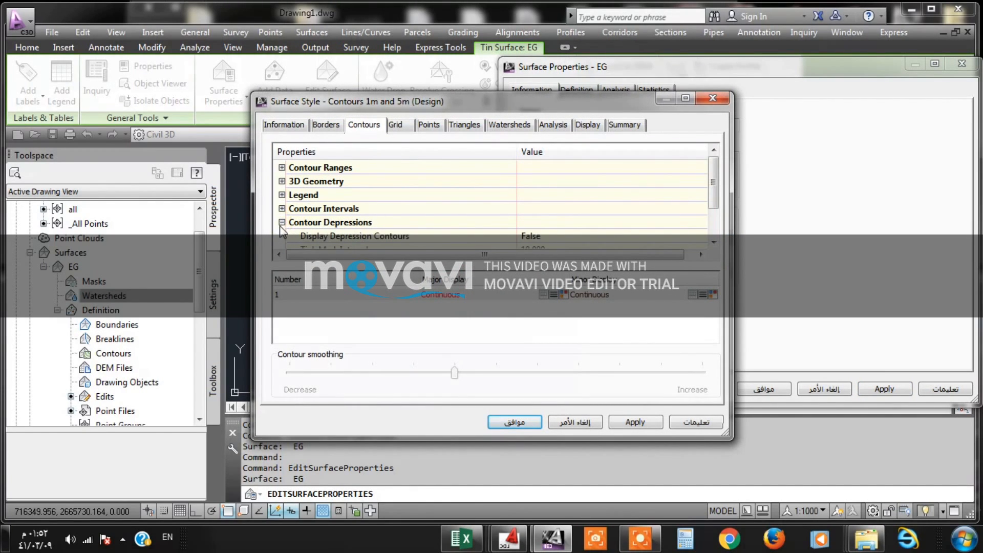
click(282, 222)
click(282, 236)
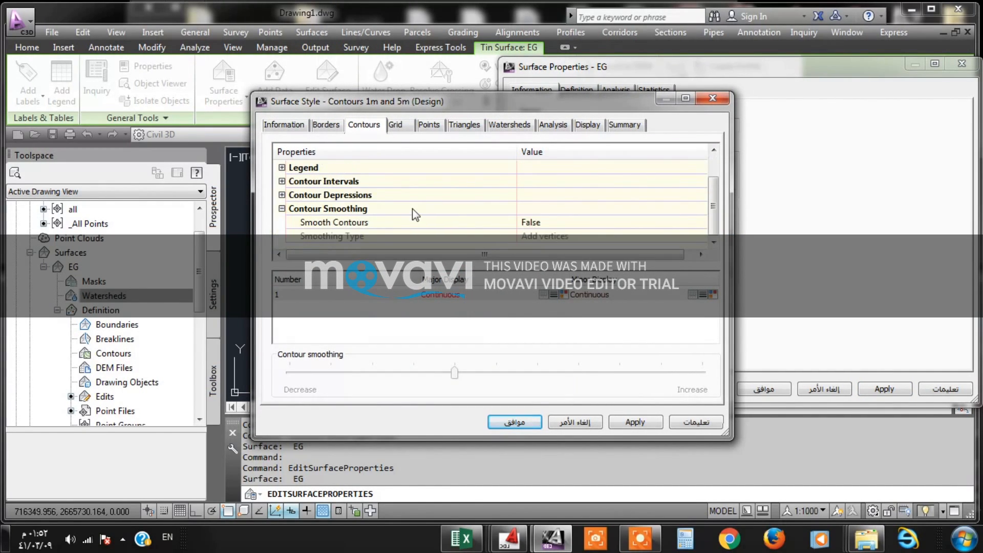
click(548, 237)
click(540, 223)
click(557, 218)
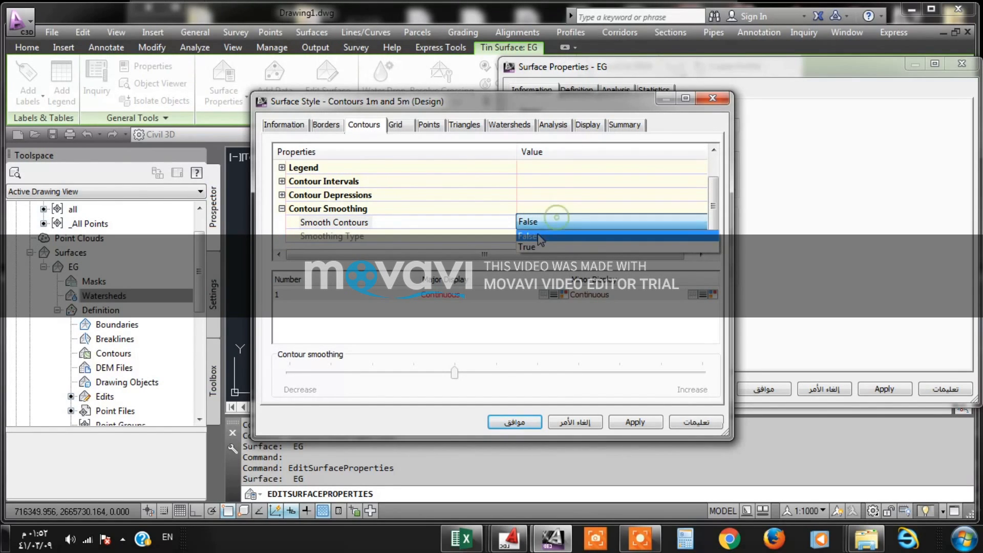
click(543, 245)
- Choose Add vertices as the contour smoothing type, apply the style and close the EG surface properties
click(548, 236)
click(547, 237)
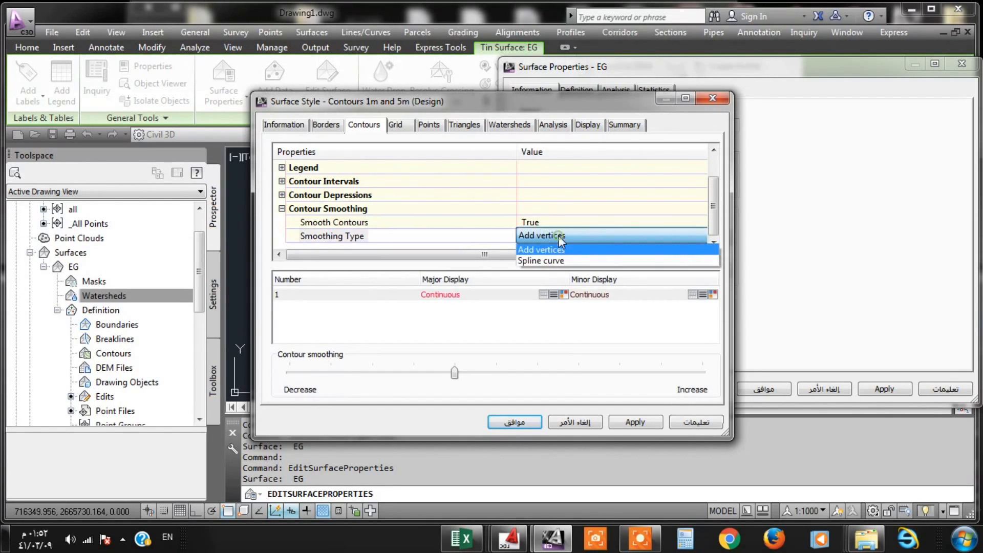
click(541, 255)
click(633, 423)
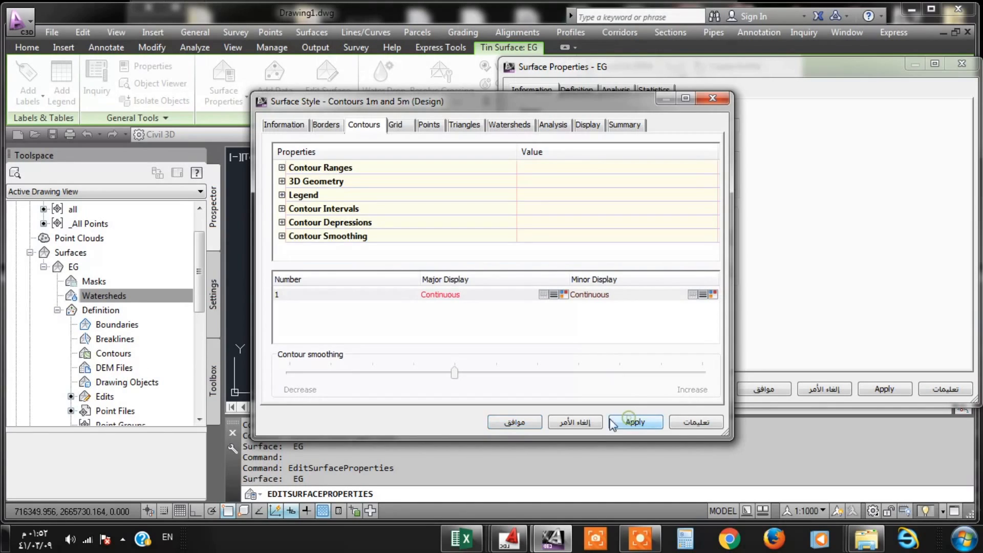
click(531, 424)
click(886, 395)
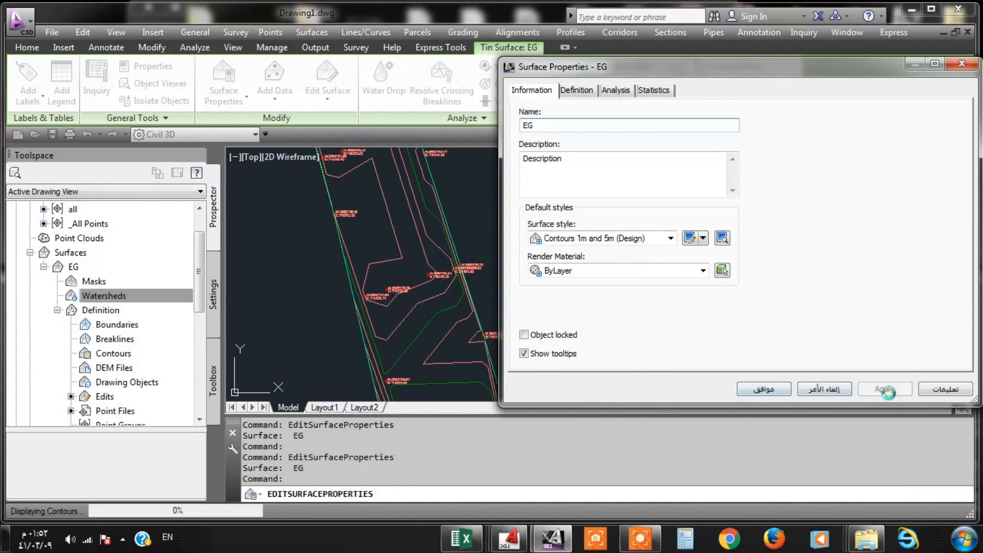
click(764, 389)
- Inspect the smoothed EG contours along the road, including its southern end near northing 2665038
scroll(449, 263, down, 5)
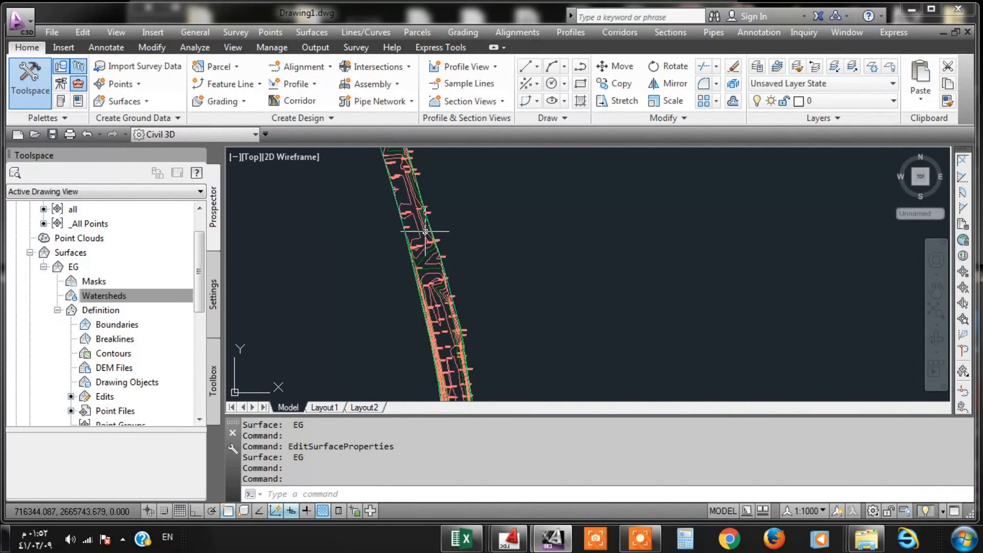
scroll(449, 263, up, 8)
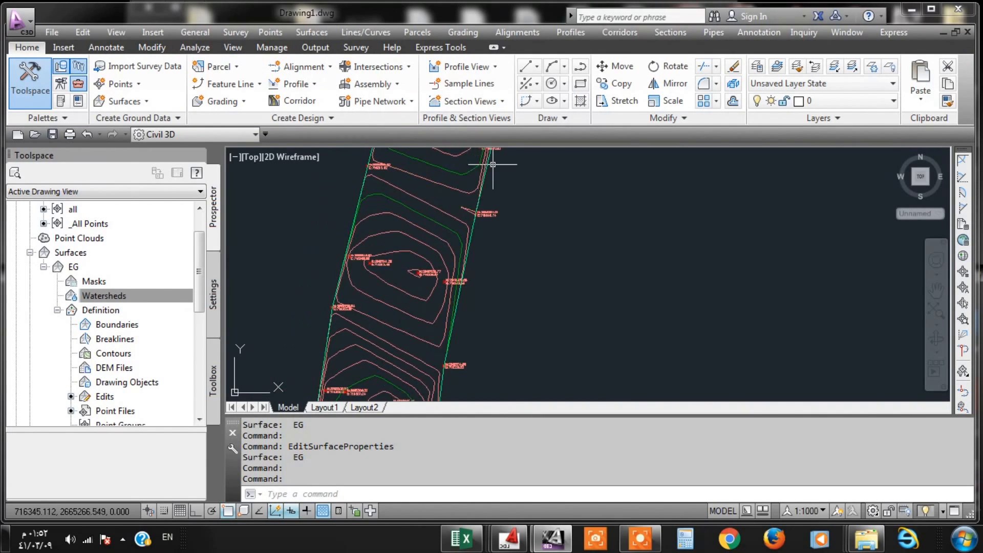
scroll(466, 199, down, 2)
scroll(466, 200, down, 3)
scroll(440, 279, up, 7)
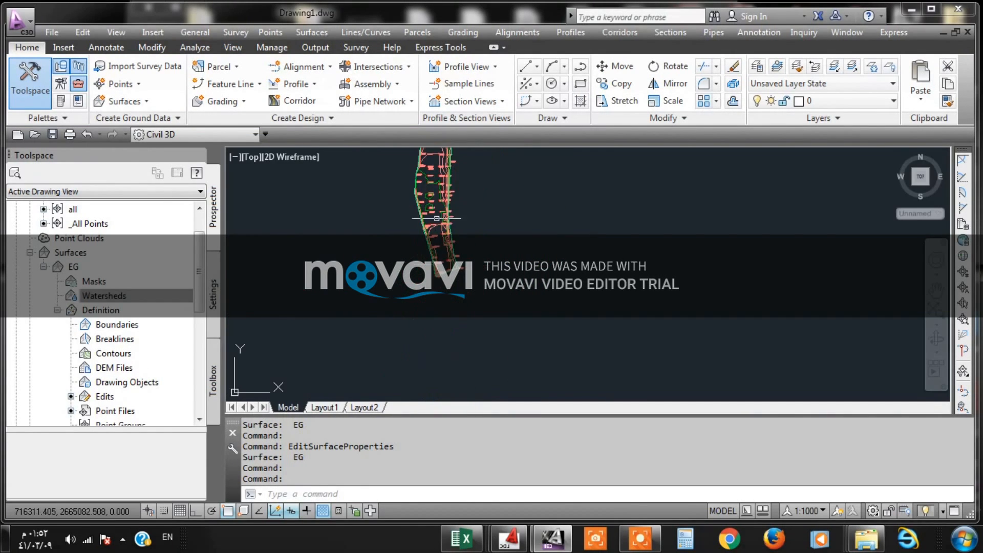
scroll(444, 298, up, 3)
click(444, 299)
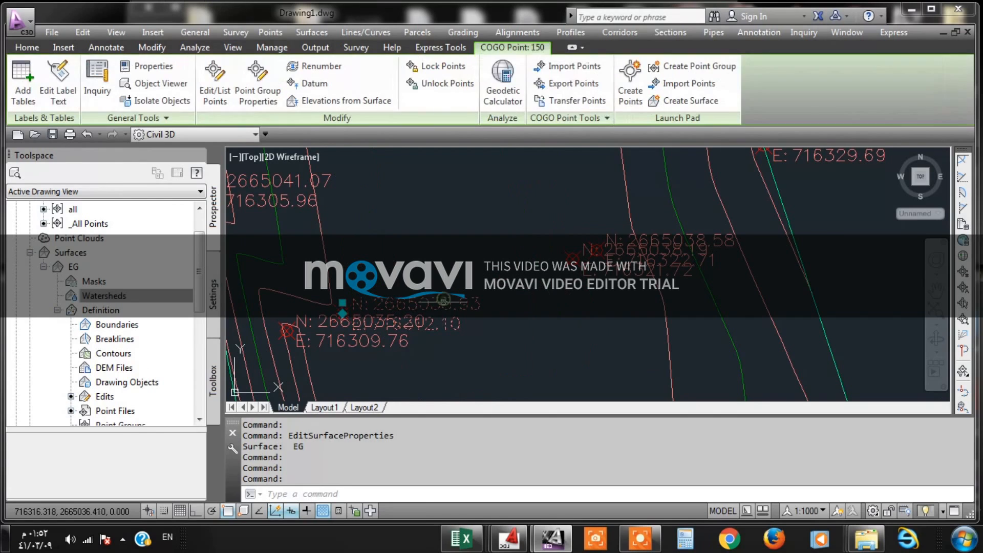
scroll(480, 354, down, 7)
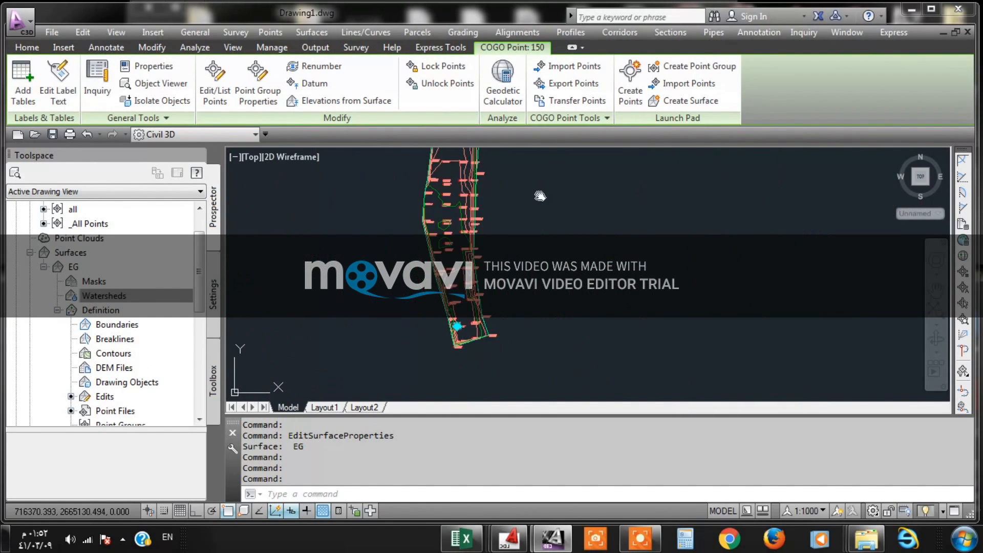
scroll(501, 336, up, 8)
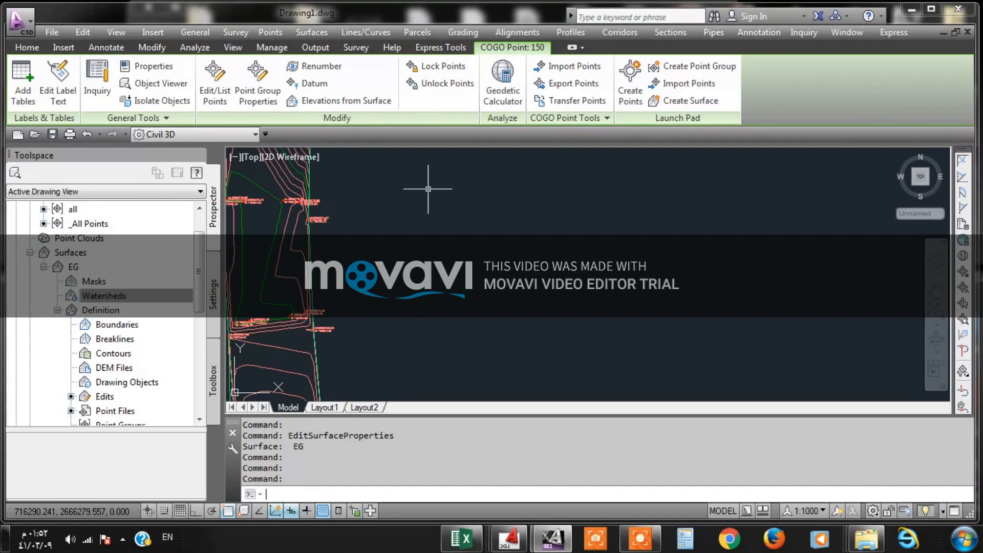
key(Escape)
- Hide the Border component in the plan display of EG's surface style and confirm the style
scroll(428, 187, down, 3)
scroll(394, 218, up, 6)
scroll(401, 216, up, 5)
click(383, 283)
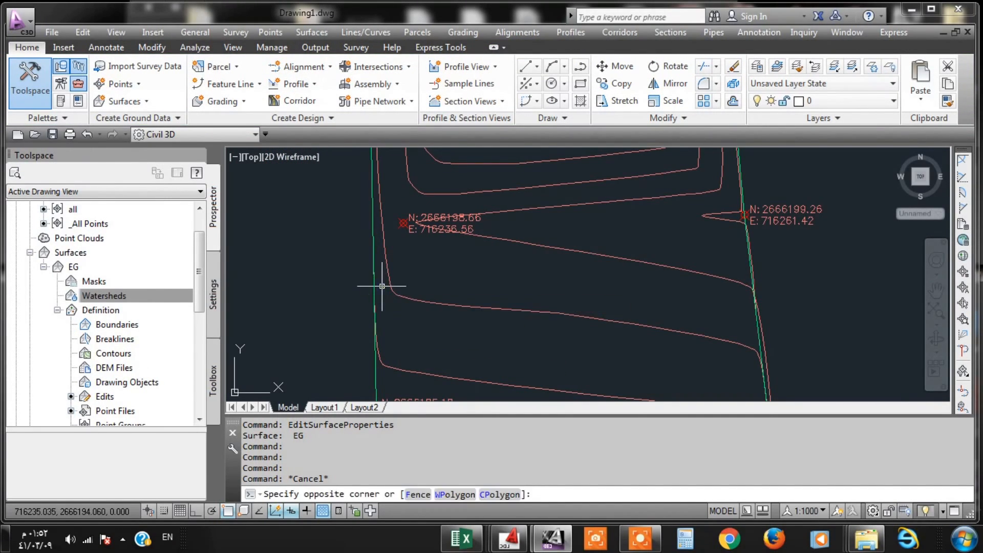
click(374, 282)
right_click(375, 283)
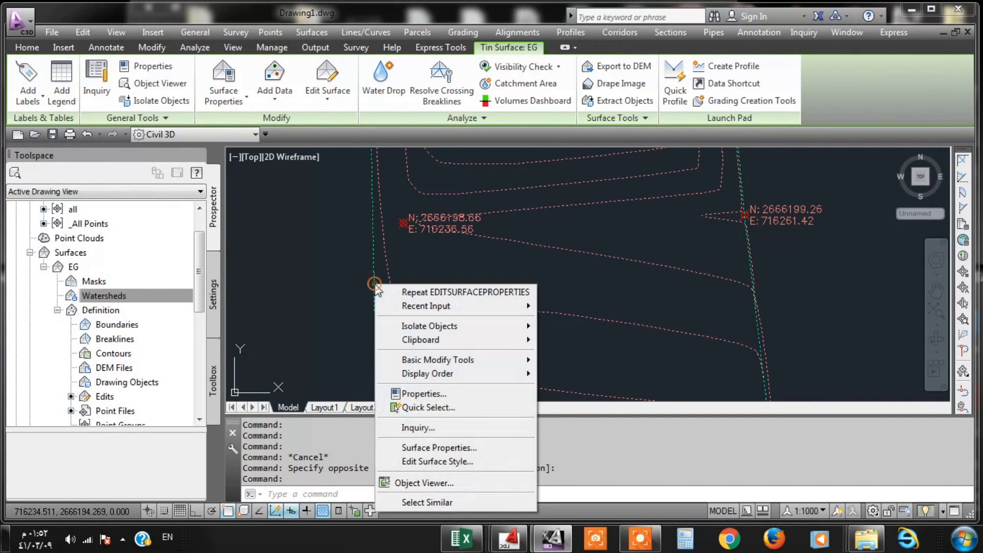
click(444, 460)
click(588, 125)
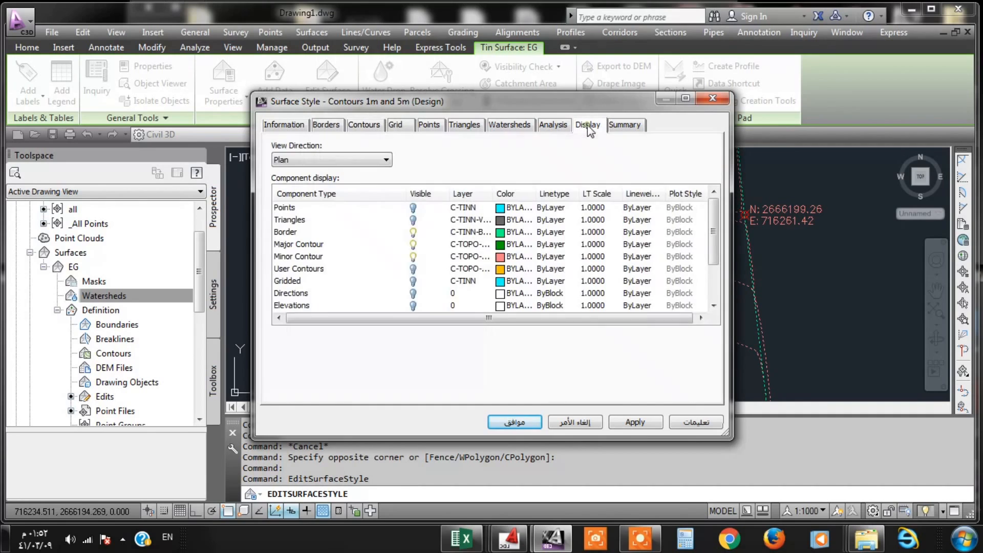
click(411, 234)
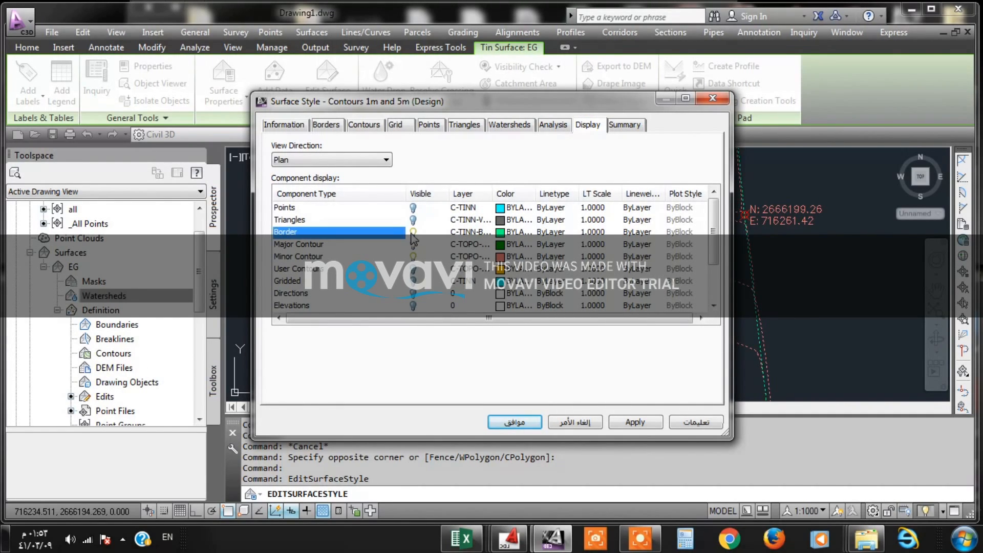
click(635, 422)
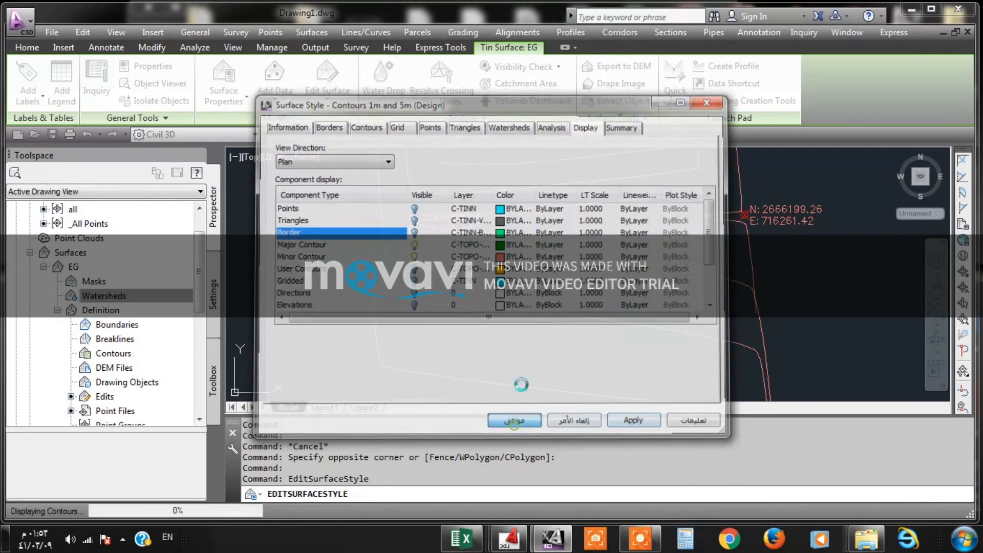
click(515, 423)
- Examine the borderless EG contours along the whole road, from its southern end up to about northing 2666300
scroll(504, 228, down, 5)
scroll(467, 315, up, 5)
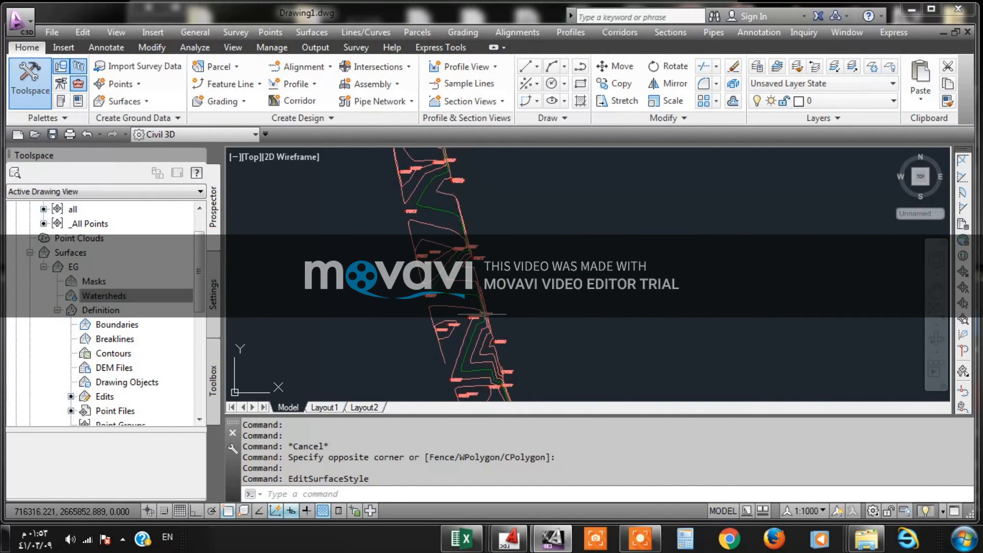
scroll(467, 314, down, 4)
scroll(454, 250, up, 2)
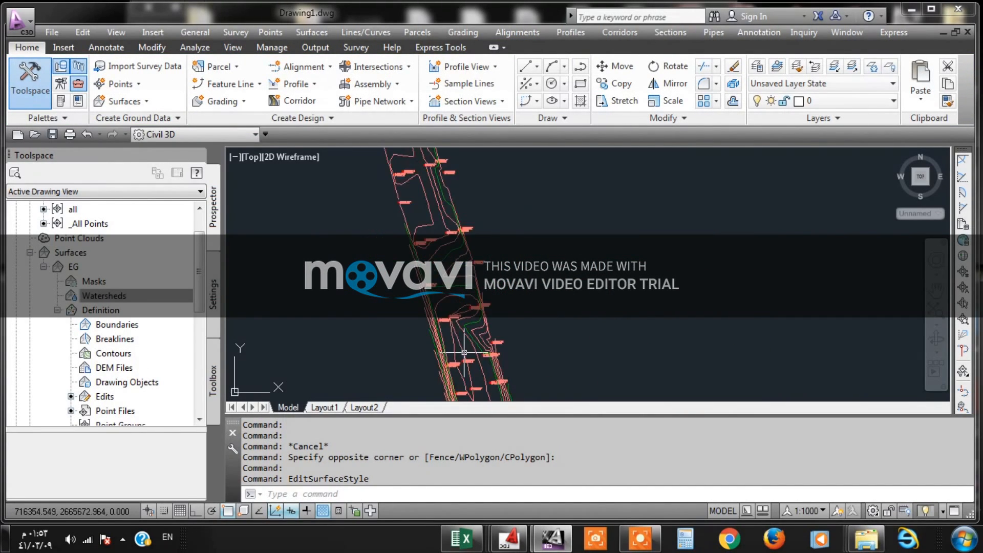
scroll(456, 322, up, 4)
scroll(456, 323, down, 9)
scroll(453, 373, up, 5)
scroll(440, 330, up, 4)
scroll(410, 244, down, 6)
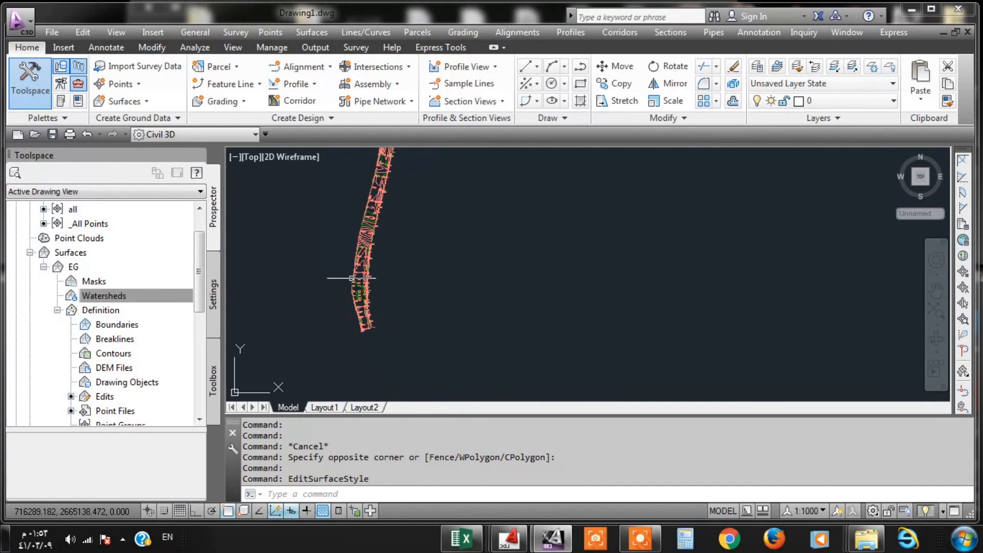
scroll(415, 252, up, 5)
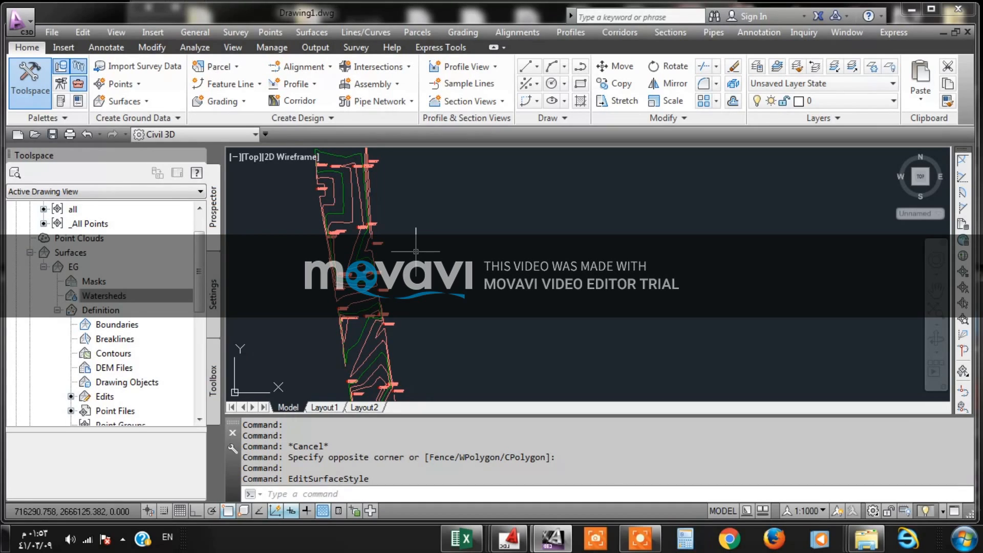
scroll(356, 297, up, 3)
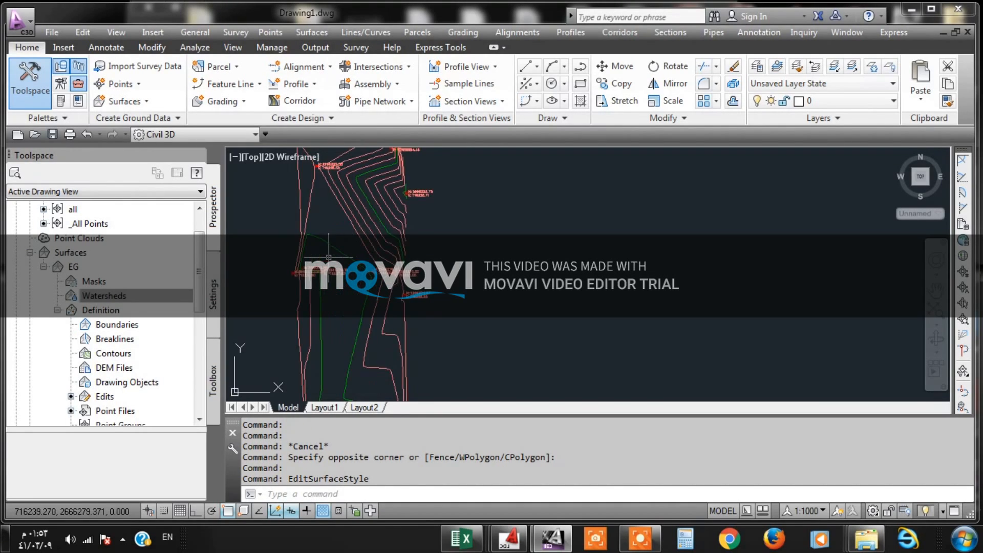
scroll(357, 277, up, 3)
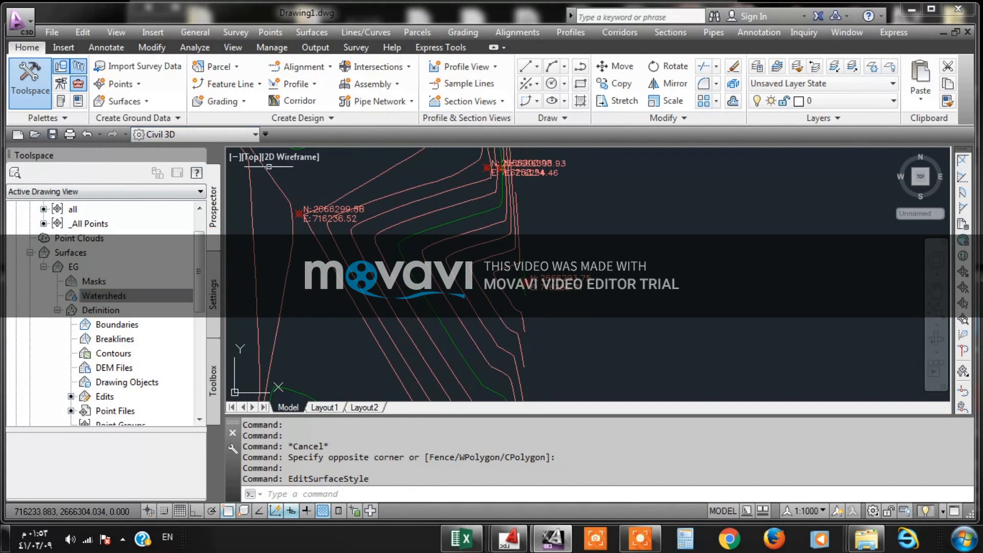
scroll(428, 342, down, 6)
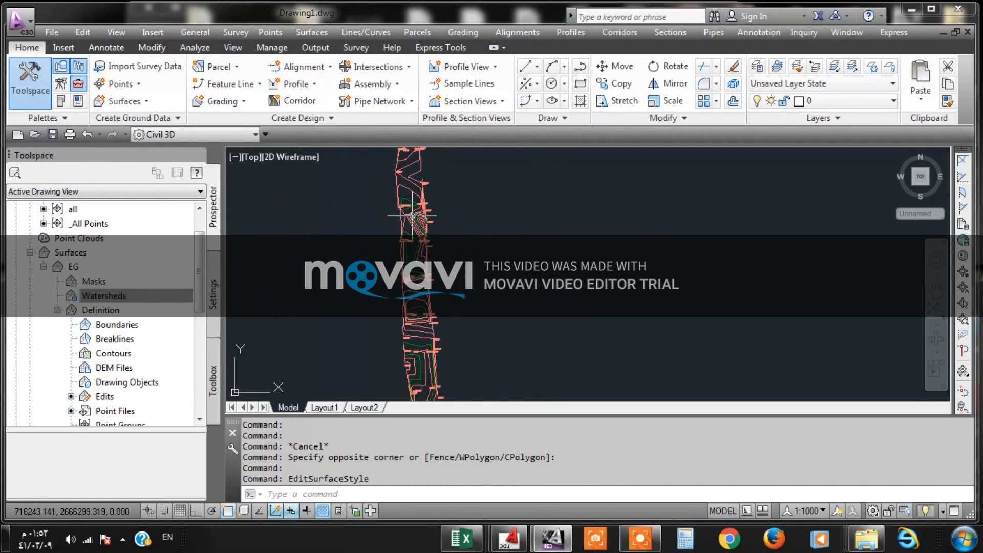
middle_drag(427, 342, 391, 187)
scroll(394, 317, up, 7)
middle_drag(447, 309, 430, 242)
scroll(430, 242, down, 6)
scroll(415, 302, up, 5)
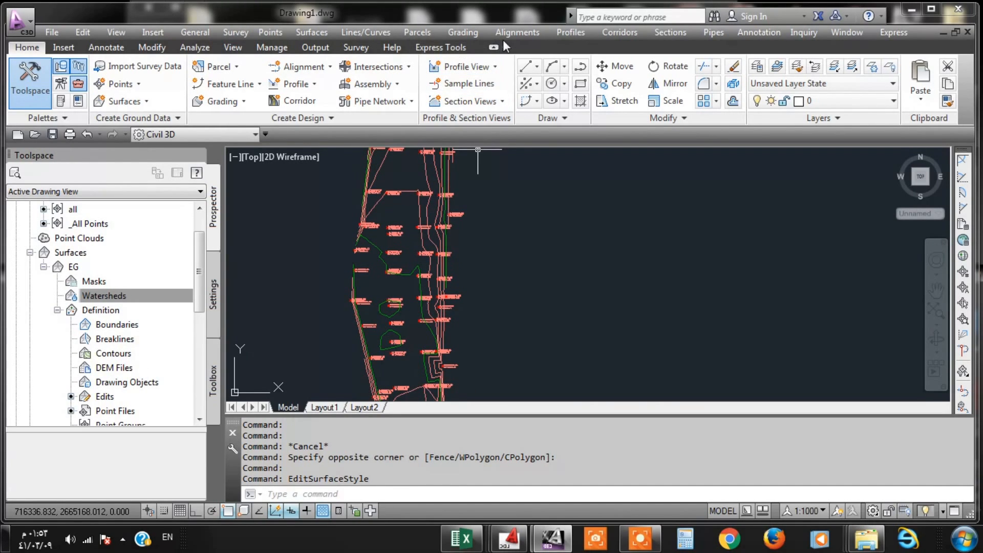
click(308, 36)
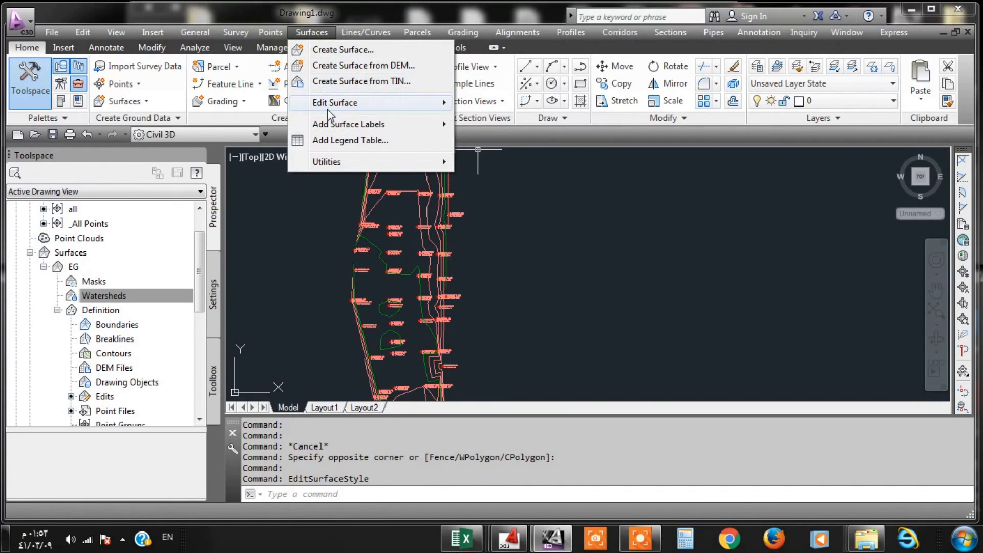
mouse_move(328, 109)
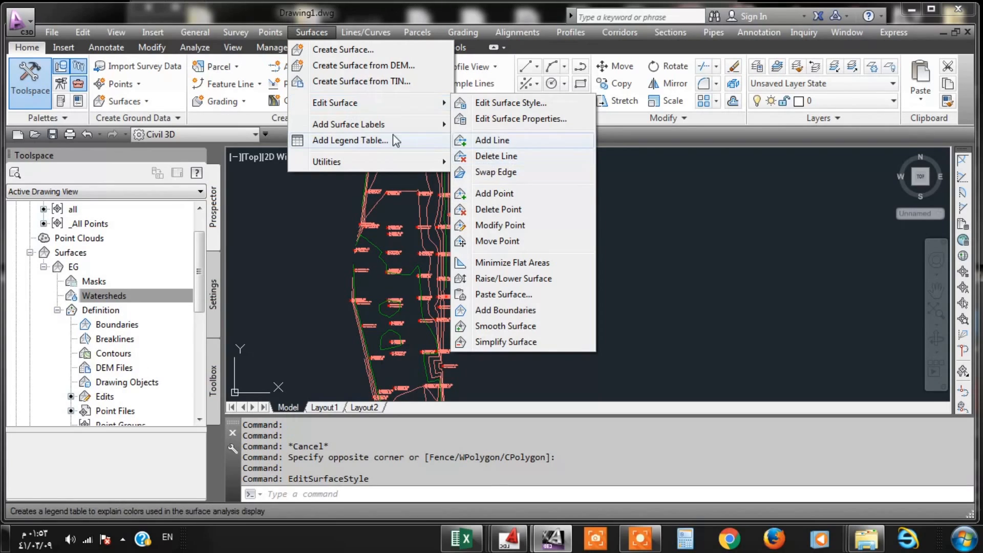
mouse_move(379, 103)
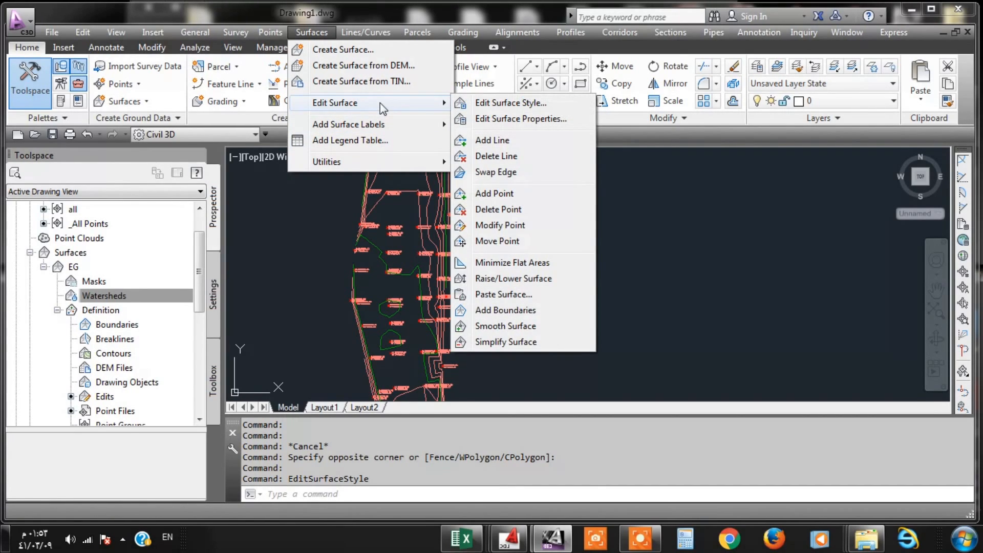
click(638, 222)
click(610, 211)
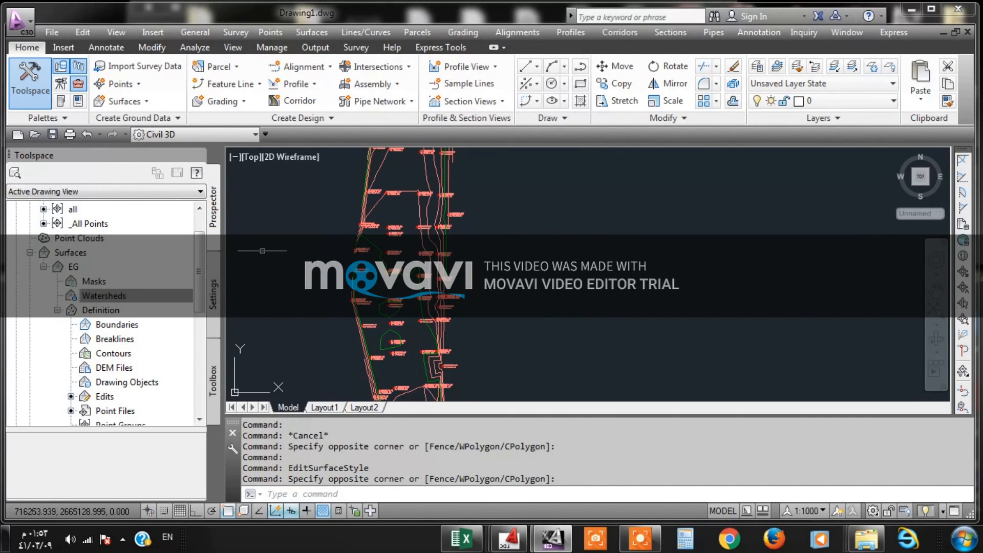
- Set the EG surface's style to Slope Banding (2D), apply it and close the surface properties
click(380, 251)
right_click(379, 250)
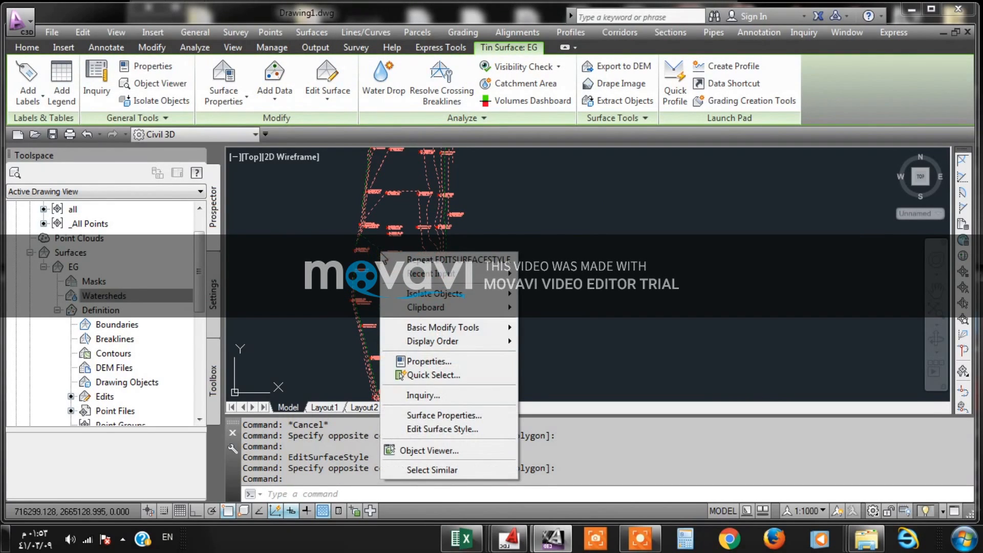
click(423, 416)
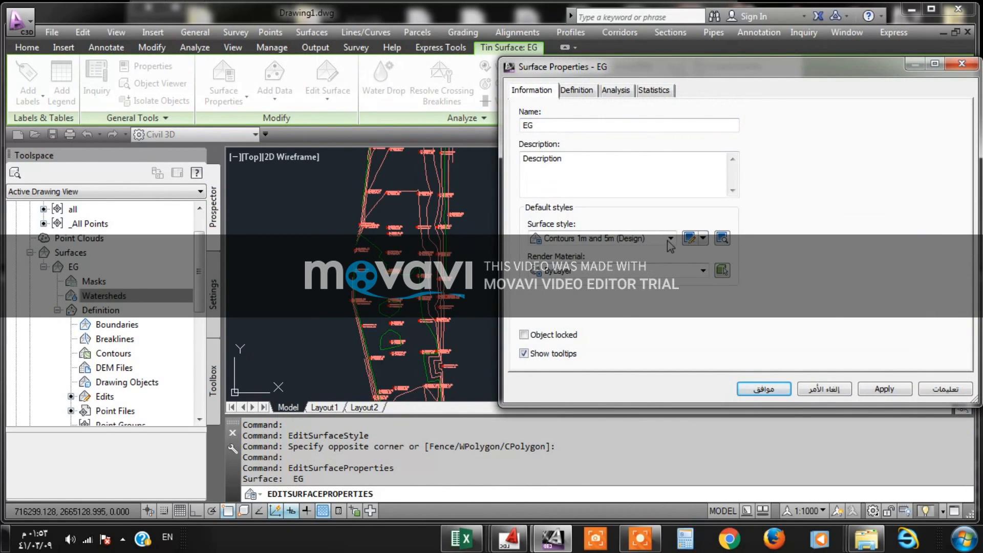
click(670, 238)
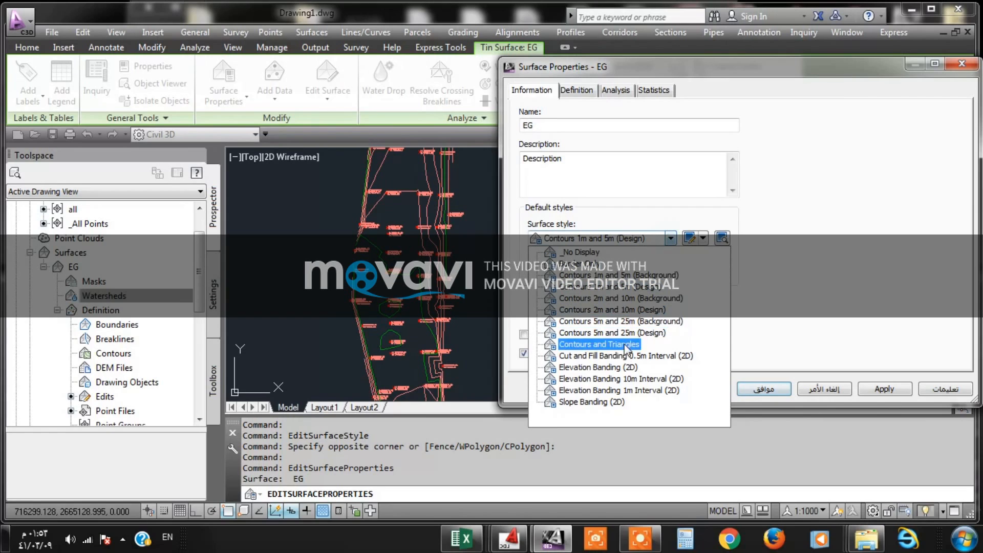
click(589, 402)
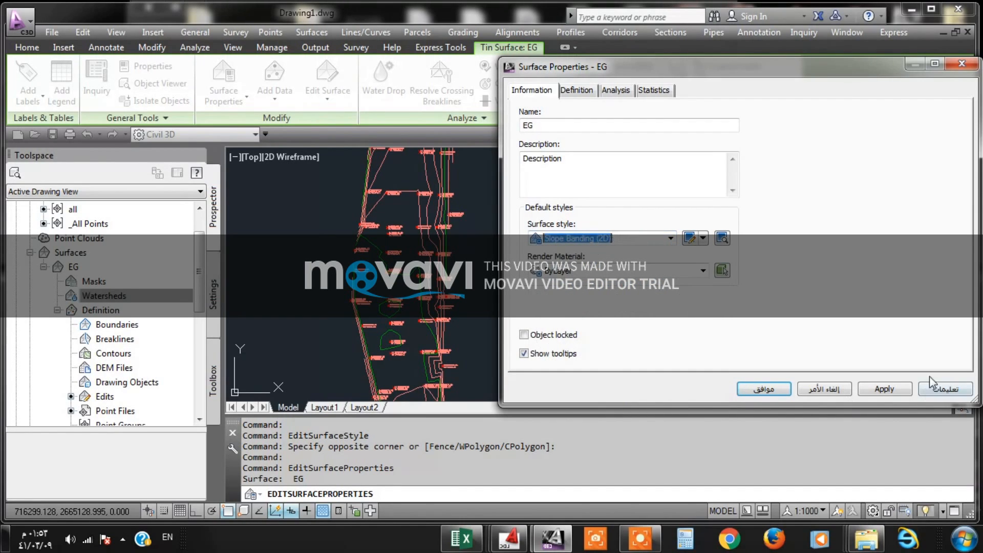
click(884, 389)
click(764, 388)
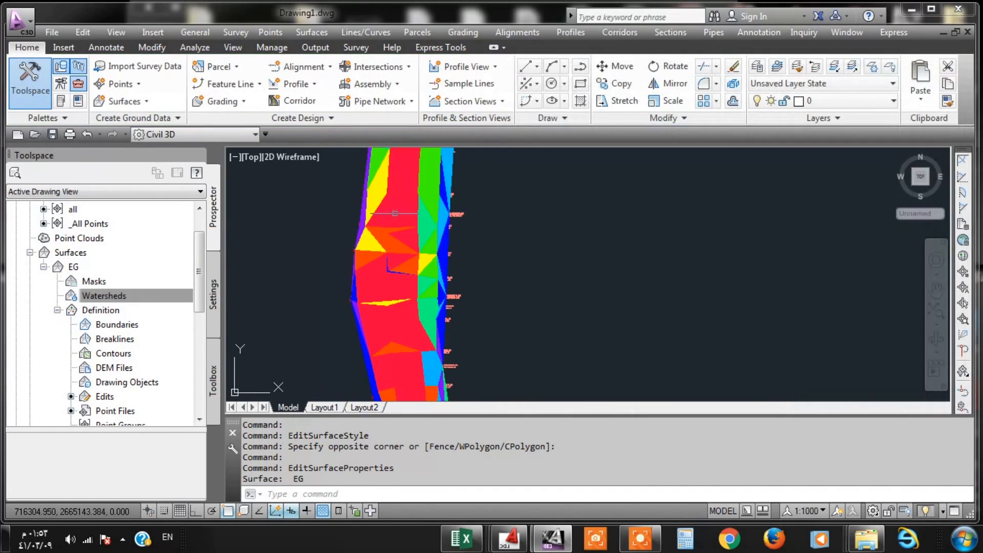
- Change EG's surface style to Cut and Fill Banding 0.5m Interval (2D) in its surface properties and apply it
scroll(430, 211, down, 3)
scroll(399, 209, up, 6)
middle_drag(400, 209, 393, 283)
scroll(393, 286, down, 5)
middle_drag(416, 220, 418, 282)
scroll(417, 281, up, 8)
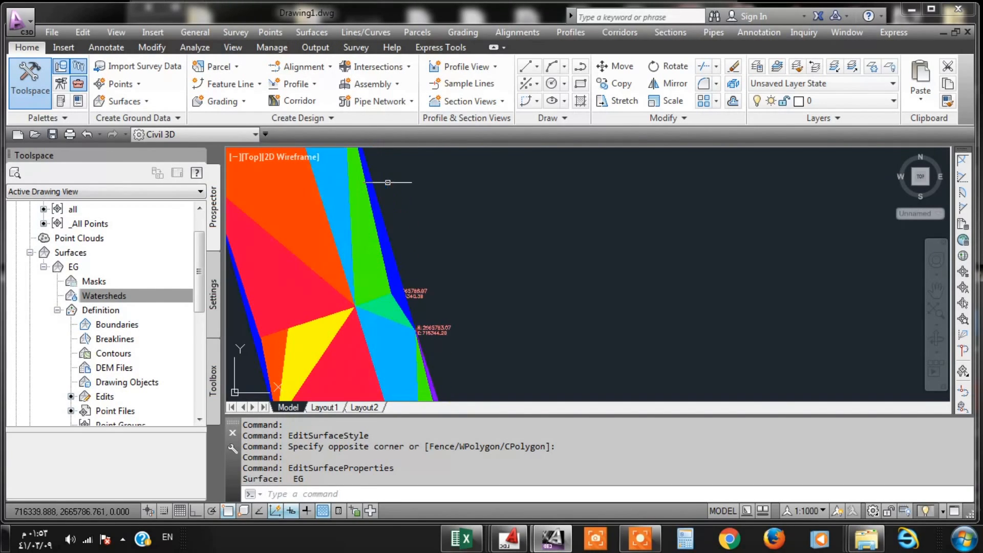
click(352, 197)
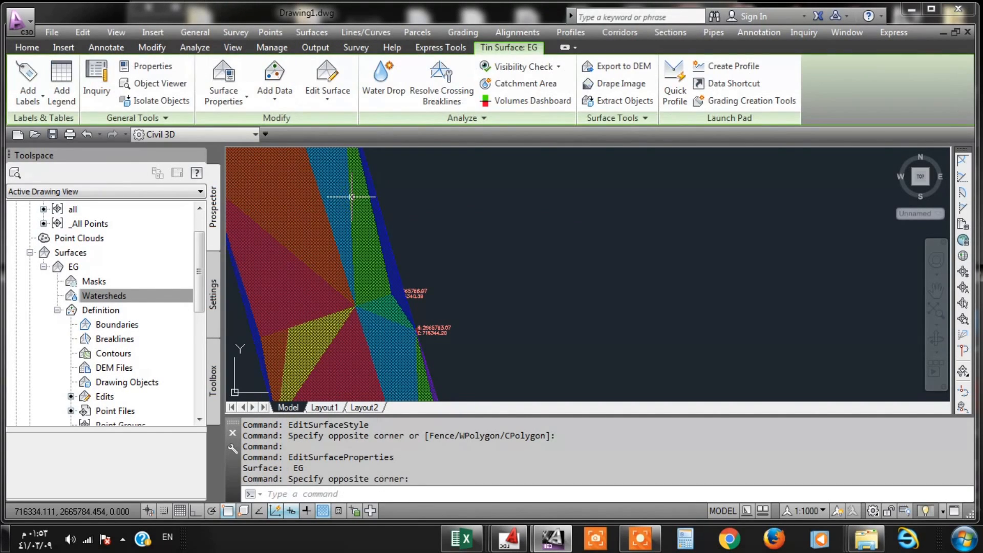
right_click(352, 197)
click(415, 360)
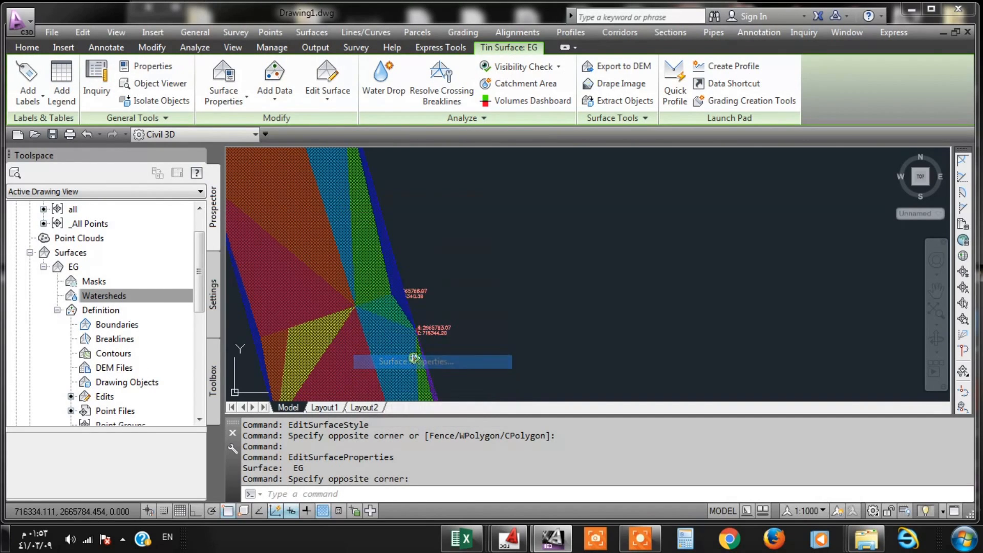
click(617, 238)
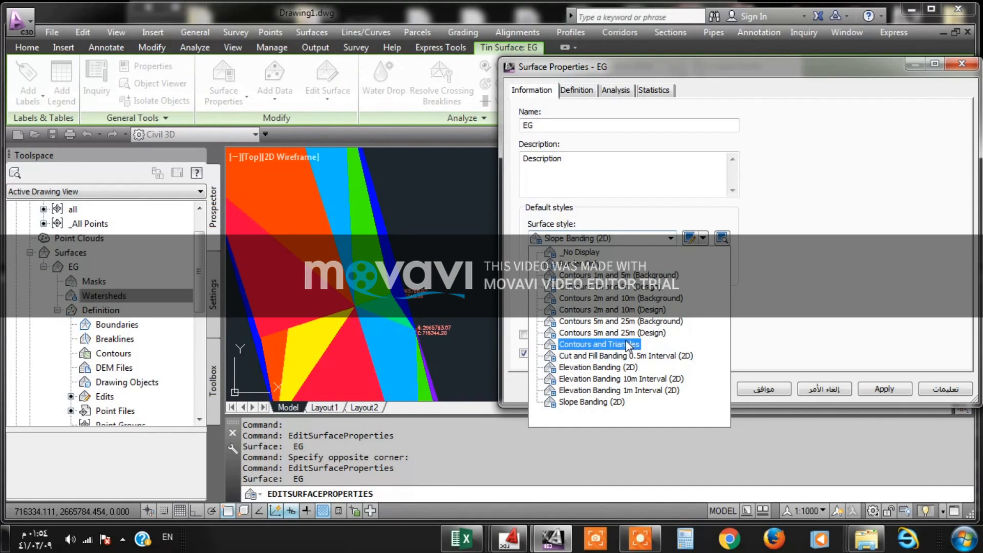
click(633, 355)
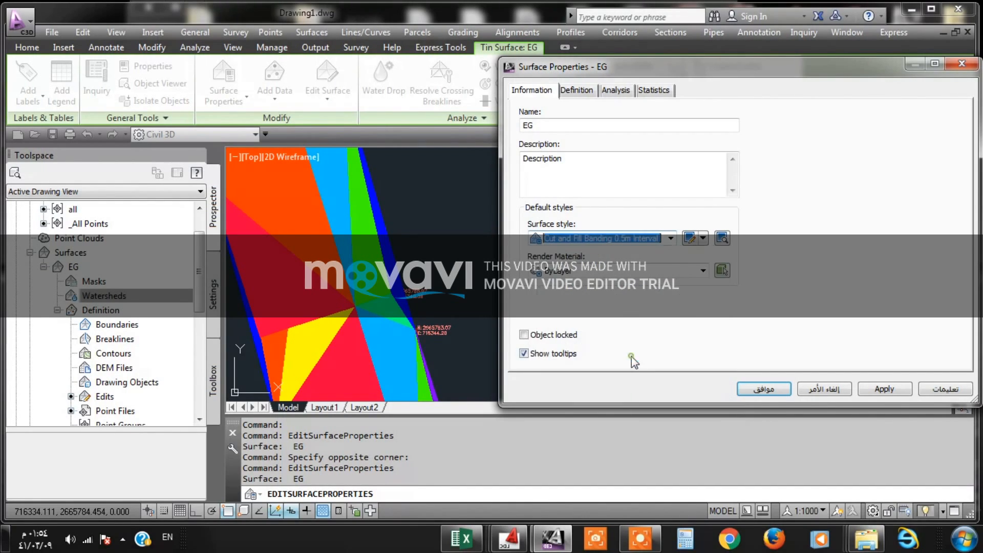
click(893, 393)
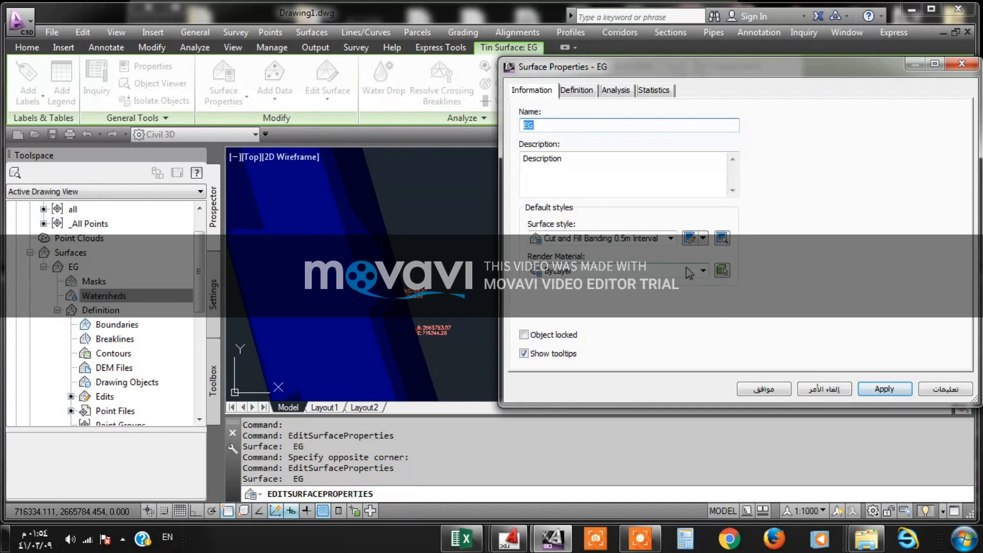
- Switch EG's surface style to Elevation Banding 10m Interval (2D), apply it and close the surface properties
click(689, 239)
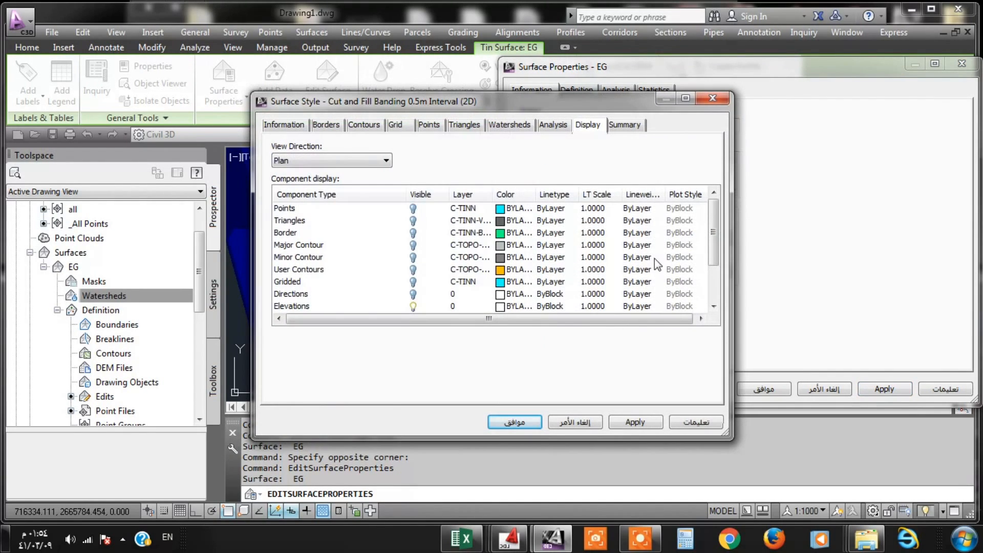
click(709, 100)
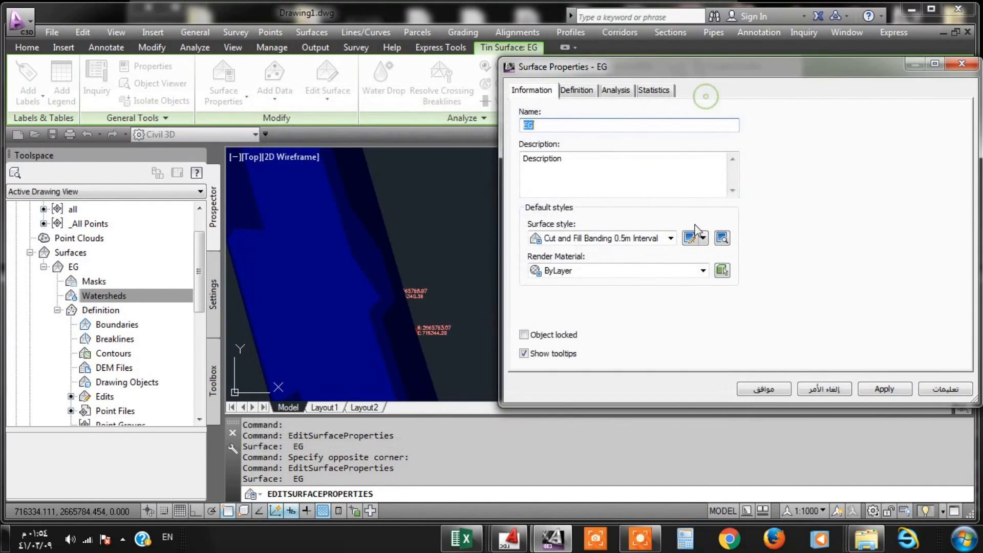
click(704, 239)
click(669, 240)
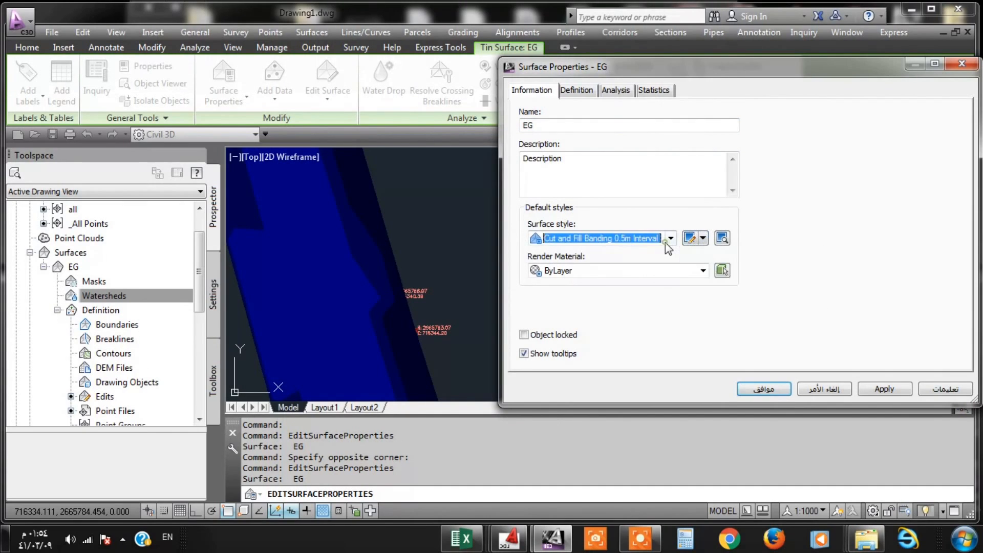
click(669, 239)
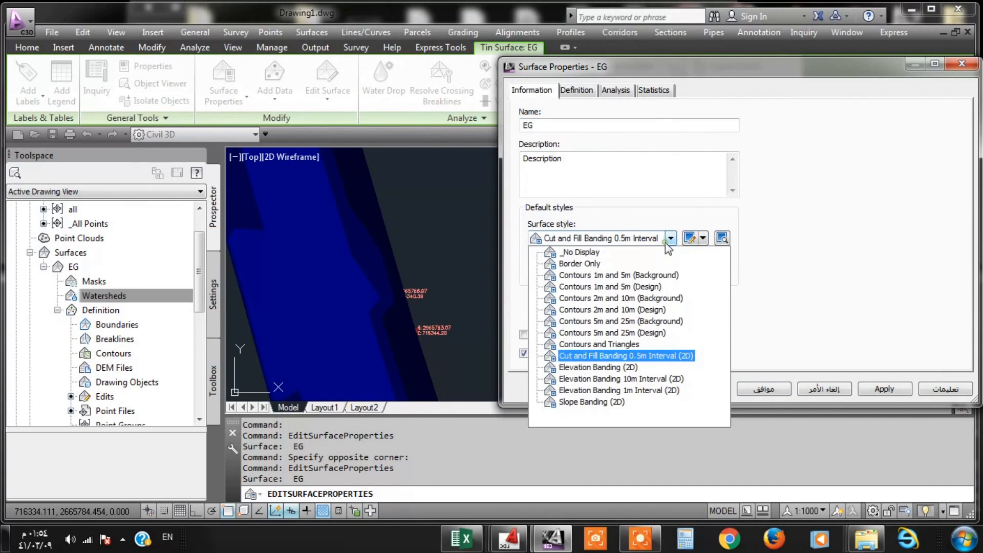
click(620, 379)
click(875, 389)
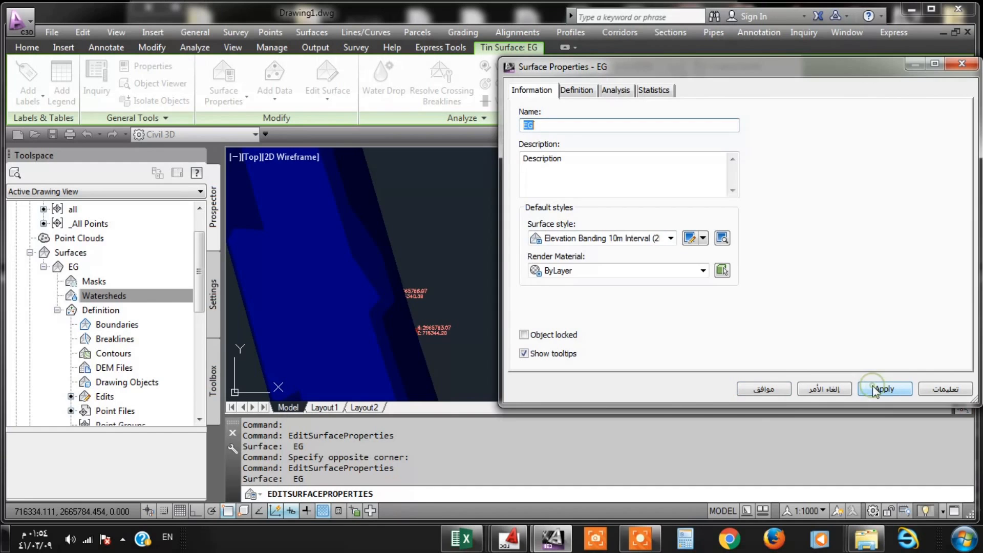
click(764, 389)
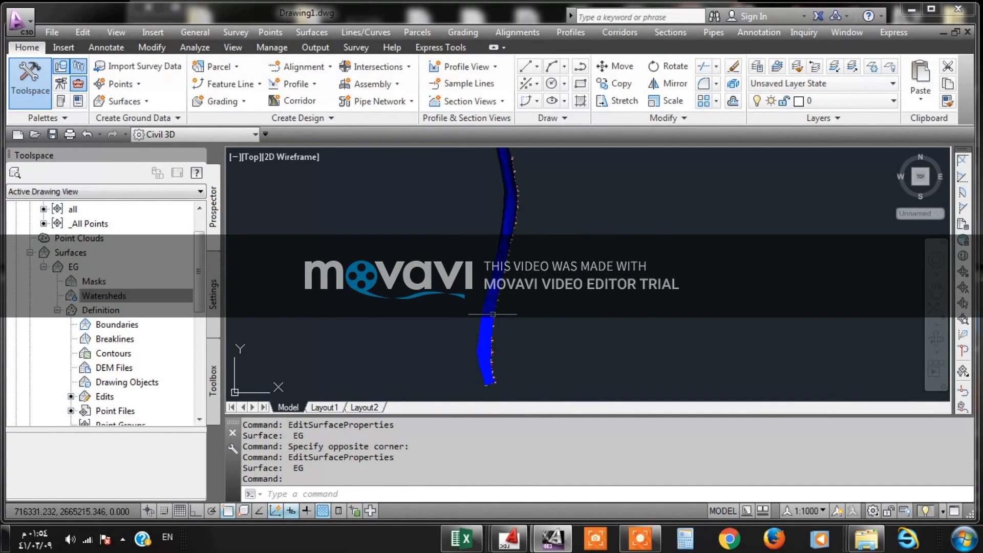
- Reopen EG's surface properties and apply the Elevation Banding (2D) surface style
scroll(541, 213, down, 5)
middle_drag(459, 220, 463, 334)
middle_drag(487, 203, 500, 311)
scroll(500, 311, up, 5)
scroll(458, 256, up, 2)
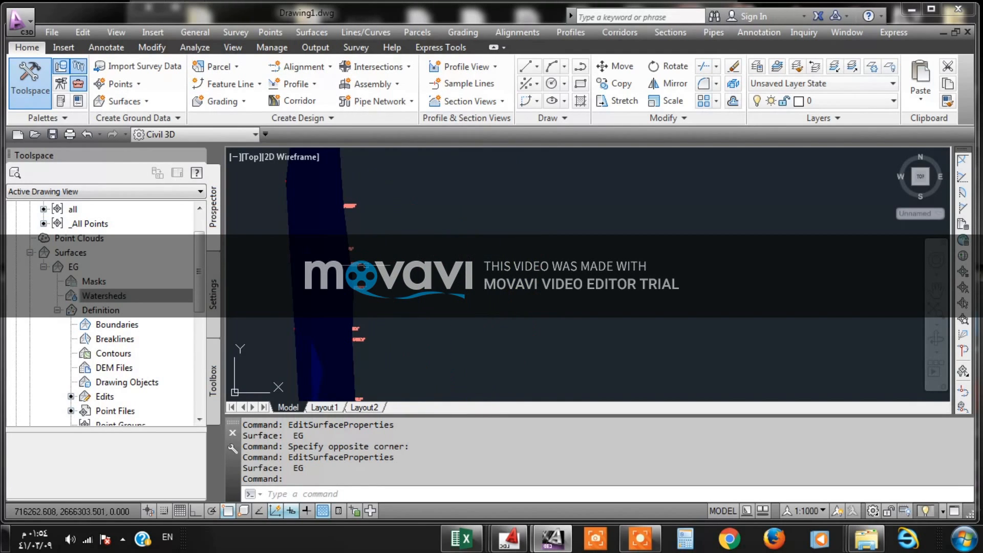
click(327, 298)
right_click(327, 297)
click(368, 230)
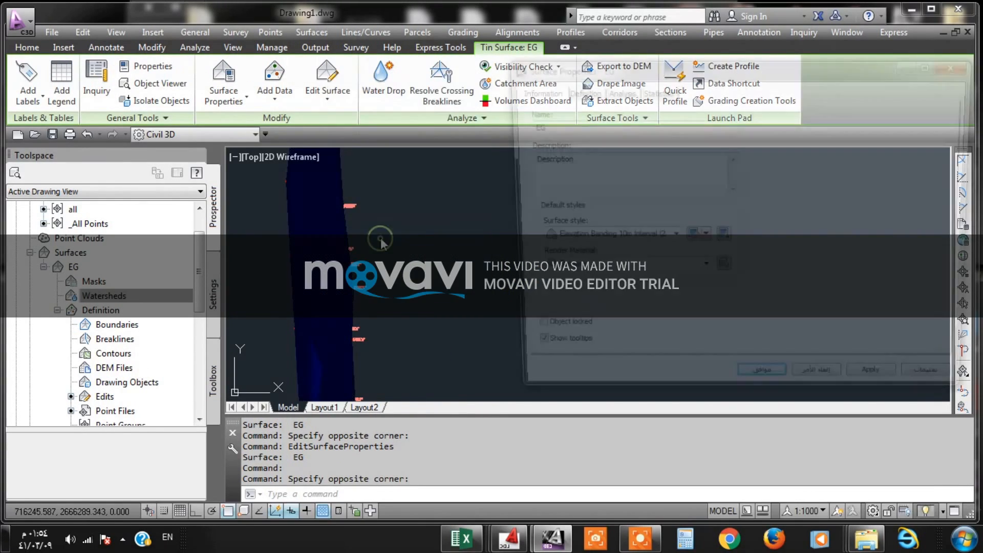
click(634, 240)
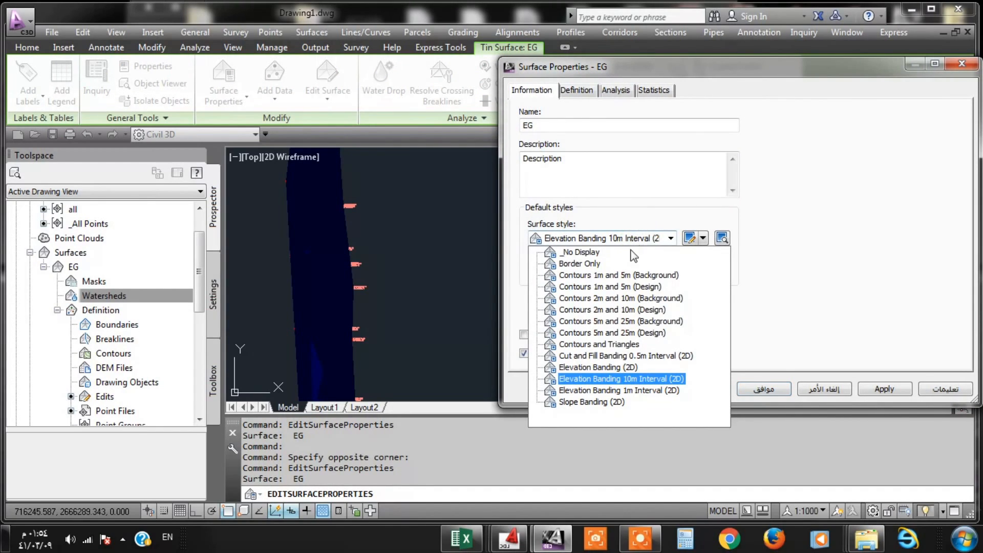
click(599, 367)
click(881, 392)
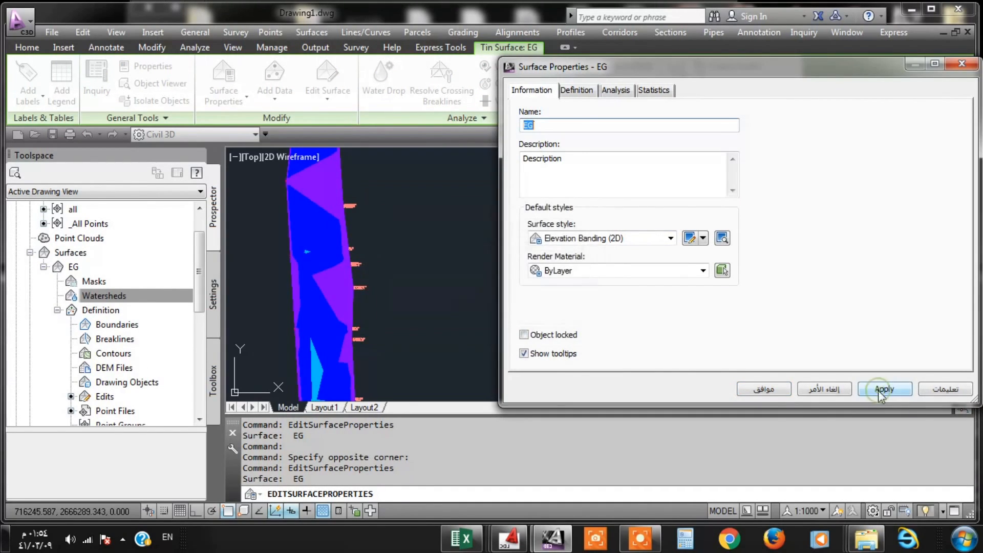
- Set EG's render material to Concrete.Cast-In-Place.Flat.Grey.1 and apply it
click(635, 270)
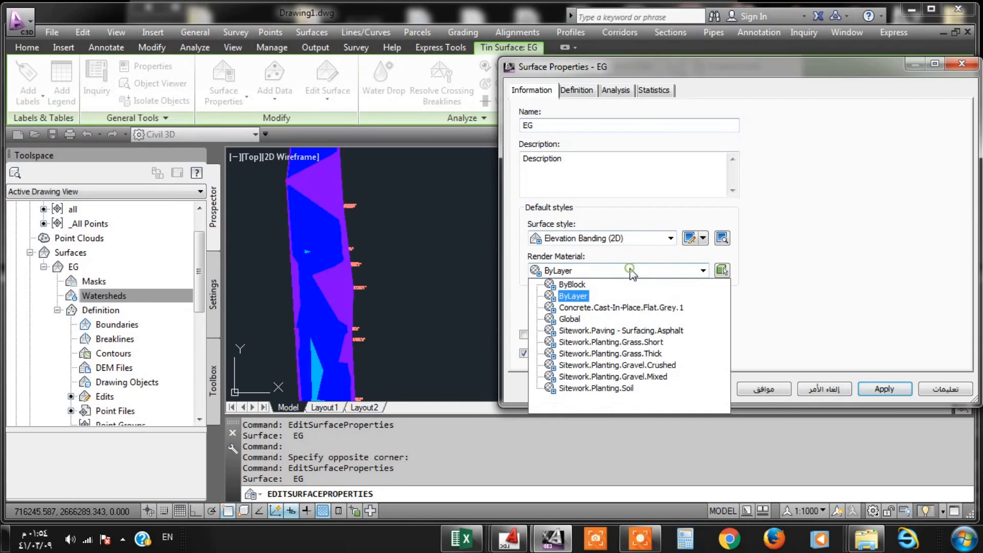
click(621, 309)
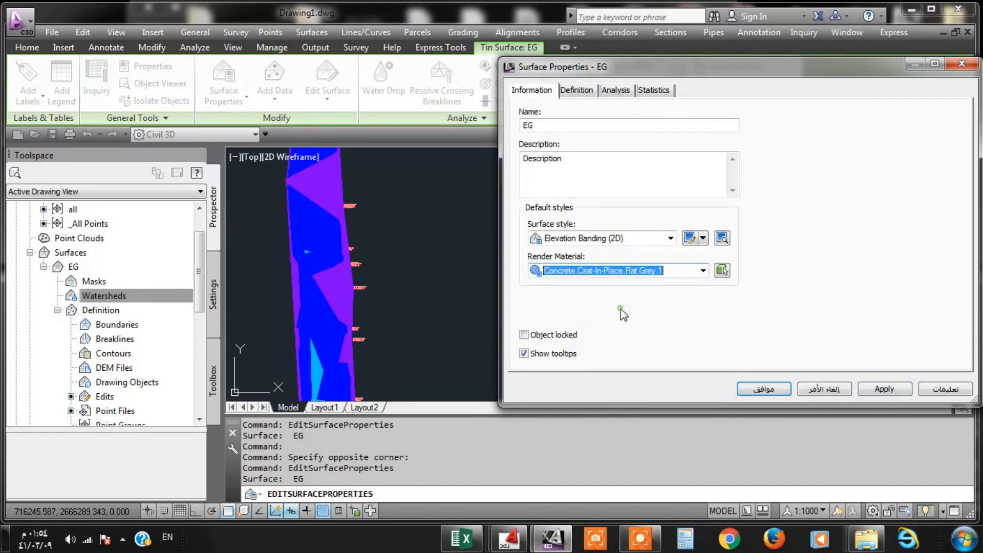
click(866, 391)
- Return EG's surface style to Slope Banding (2D), apply it and confirm the surface properties
click(665, 239)
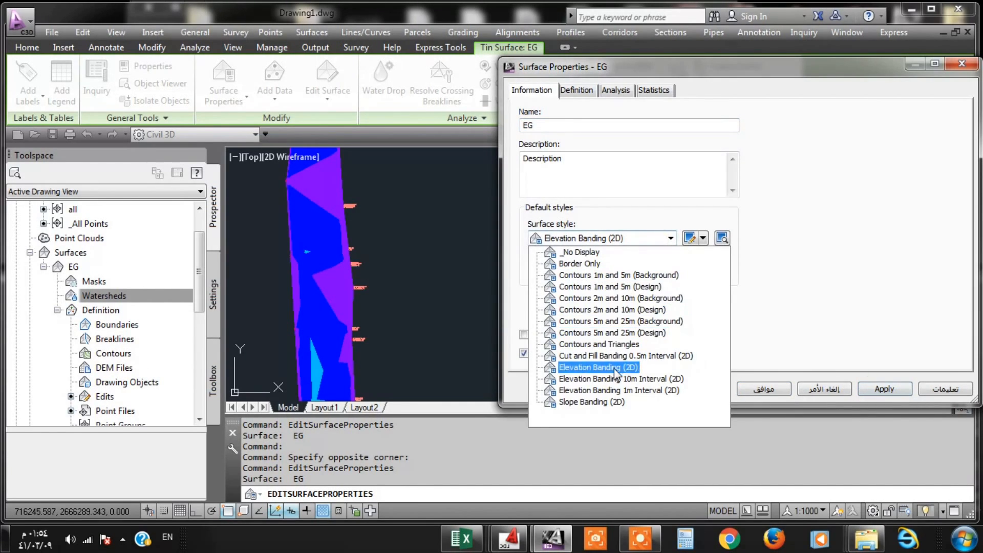
click(597, 402)
click(864, 391)
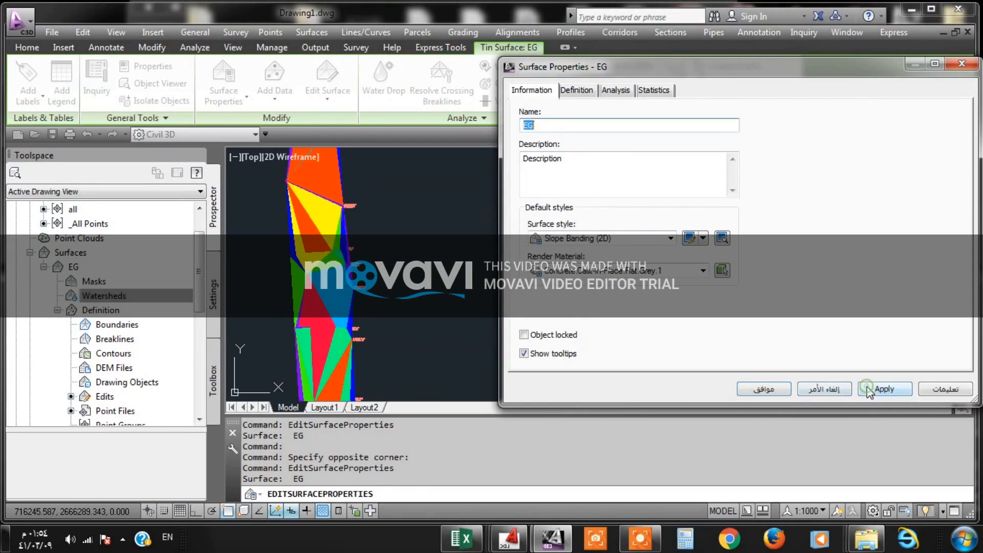
click(764, 390)
- Set EG's surface style to Contours 1m and 5m (Background), apply it and confirm the surface properties
scroll(405, 234, down, 2)
scroll(405, 234, up, 5)
scroll(405, 233, down, 5)
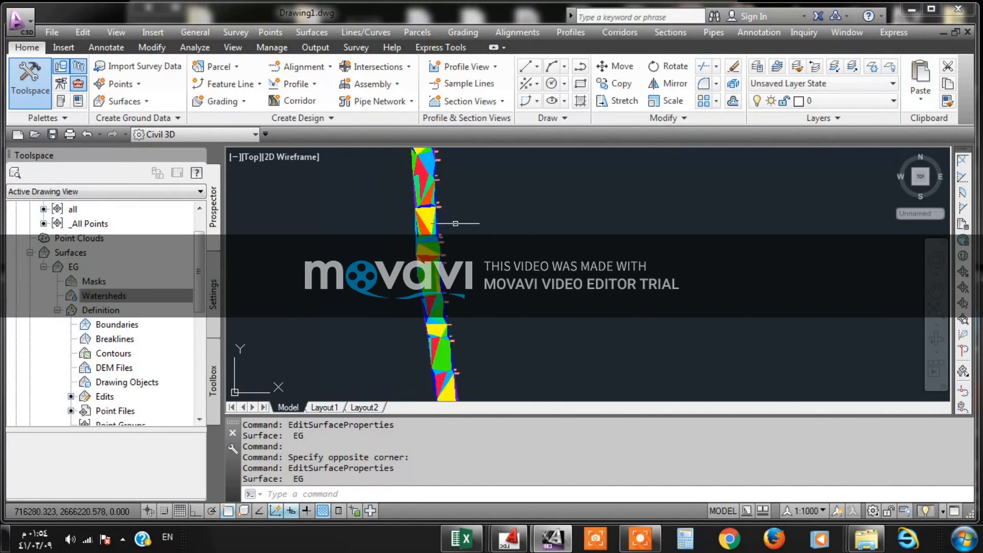
scroll(447, 310, down, 5)
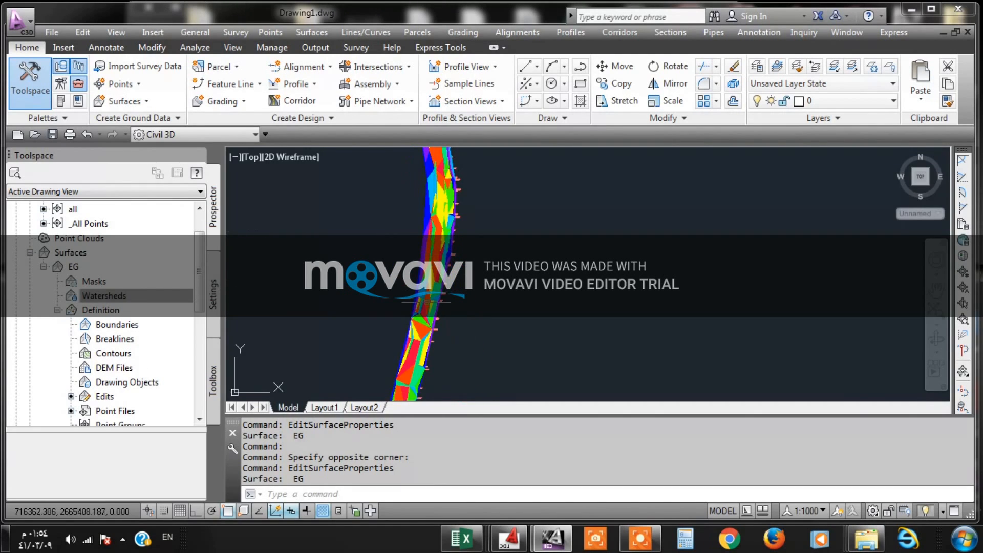
scroll(419, 336, up, 5)
click(387, 274)
right_click(386, 274)
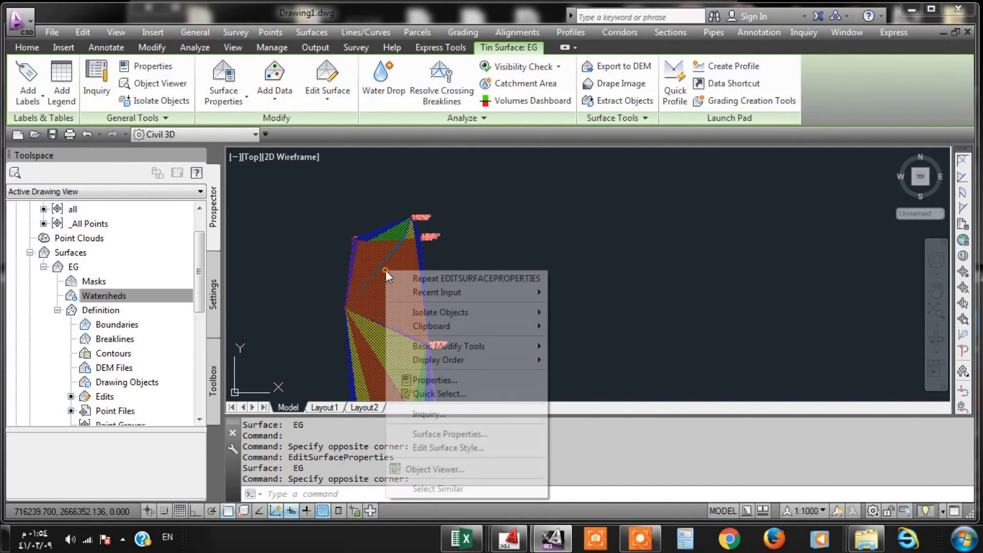
click(425, 434)
click(617, 240)
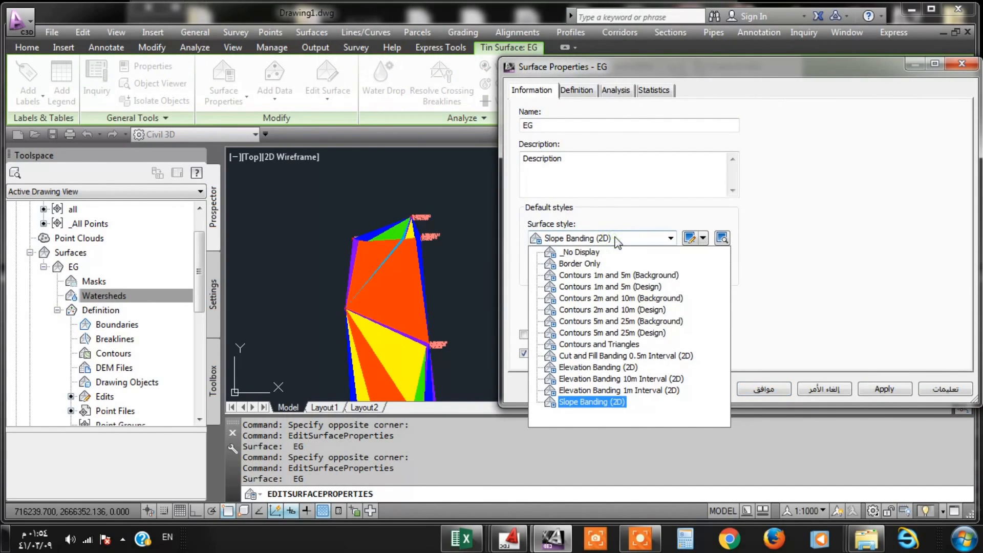
click(614, 276)
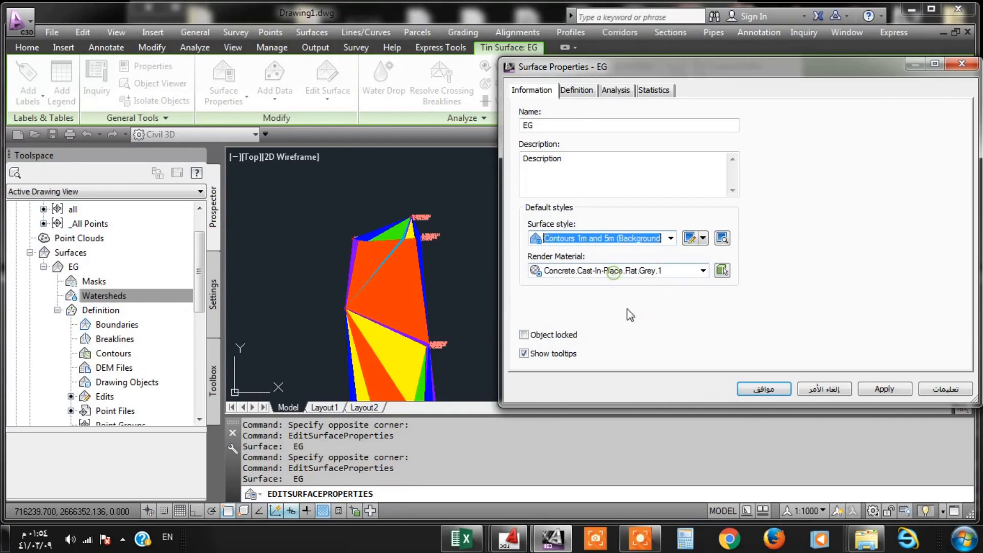
click(885, 389)
click(763, 389)
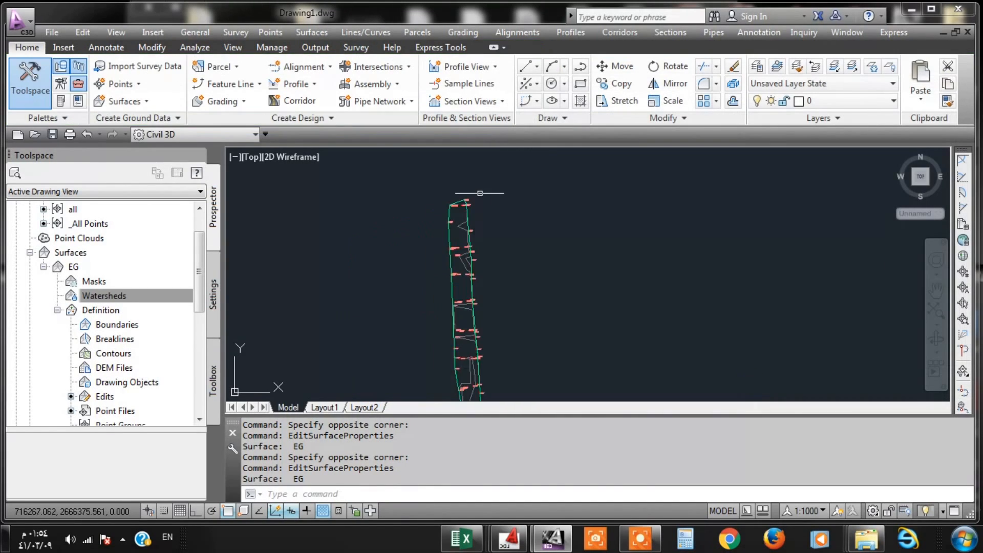
- Open EG's surface properties, review the definition options and operation list, and close the dialog without changes
click(478, 280)
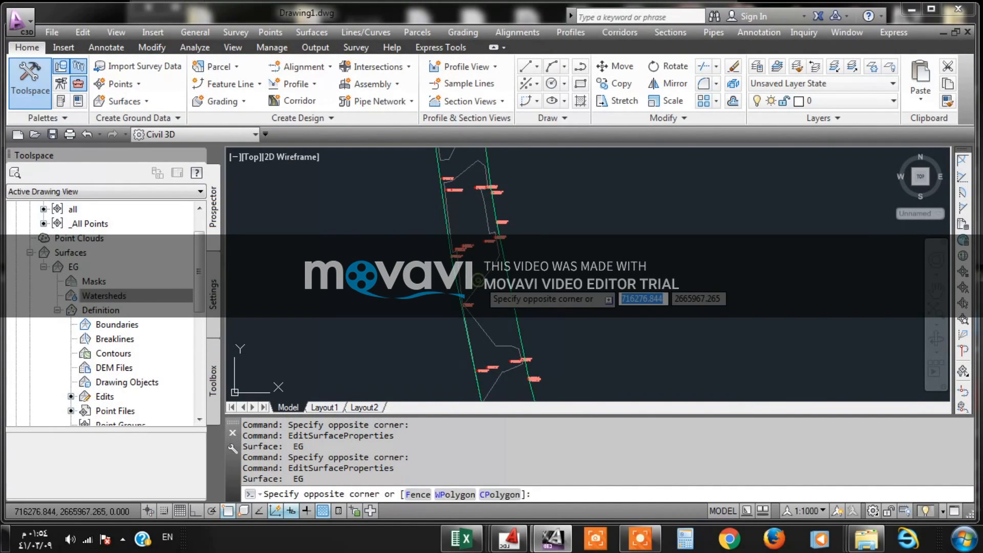
click(461, 307)
right_click(485, 288)
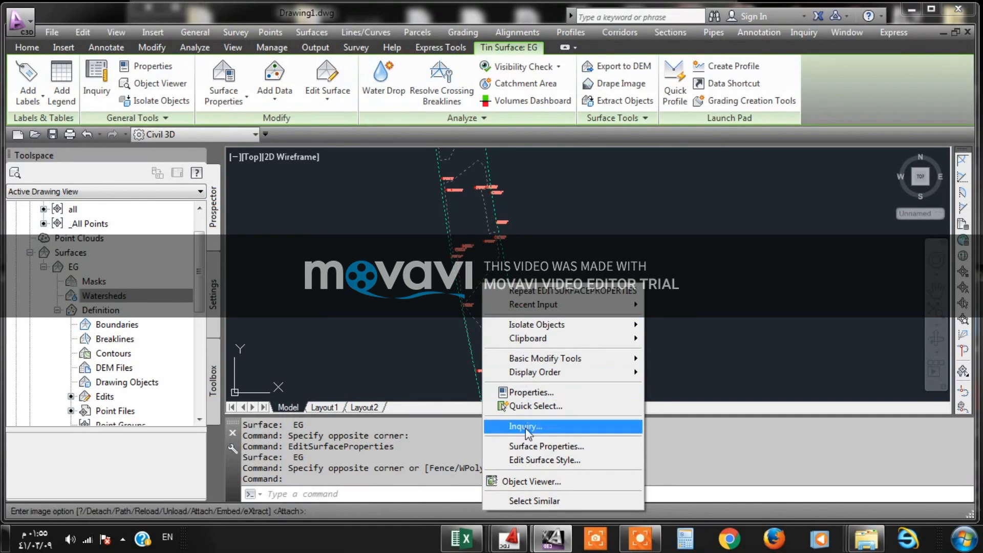
click(546, 446)
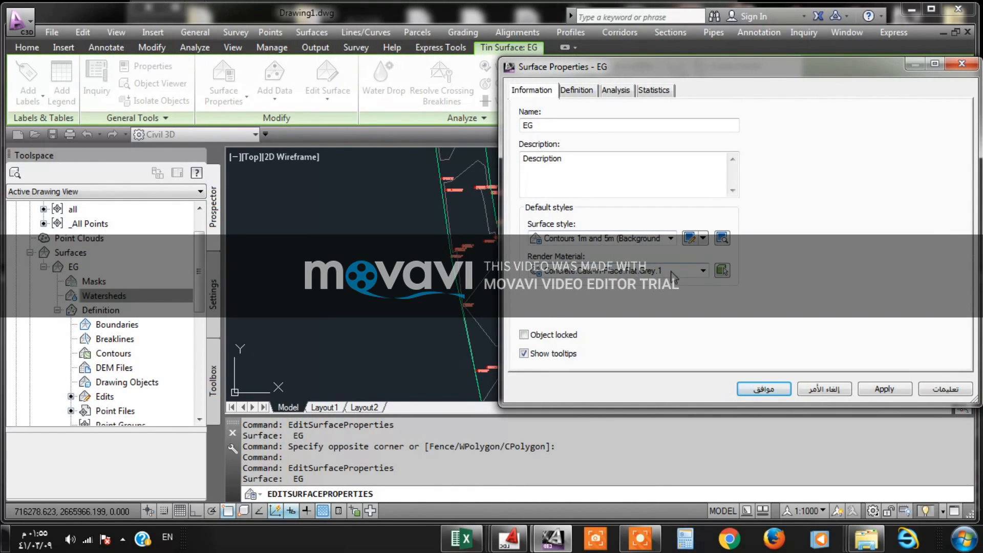
click(583, 90)
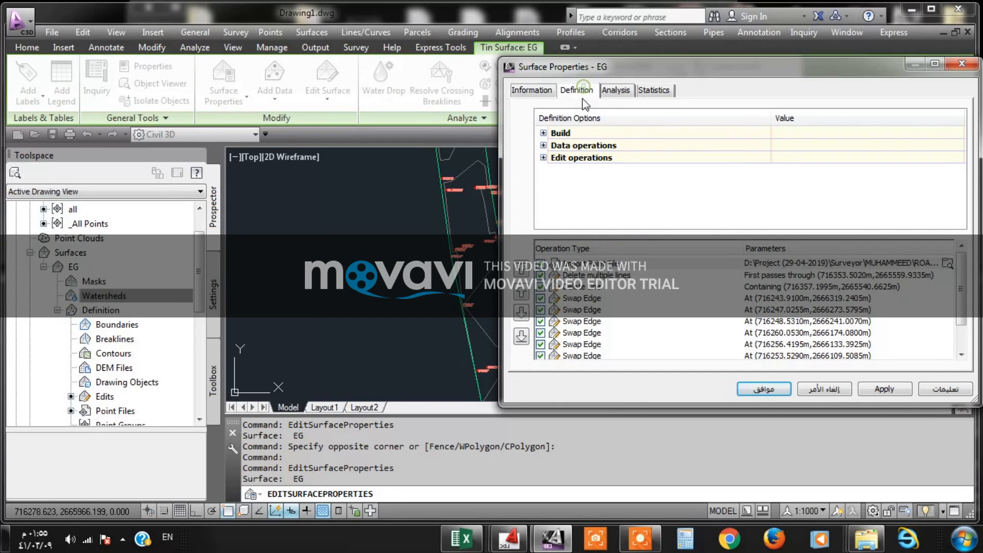
drag(866, 67, 598, 81)
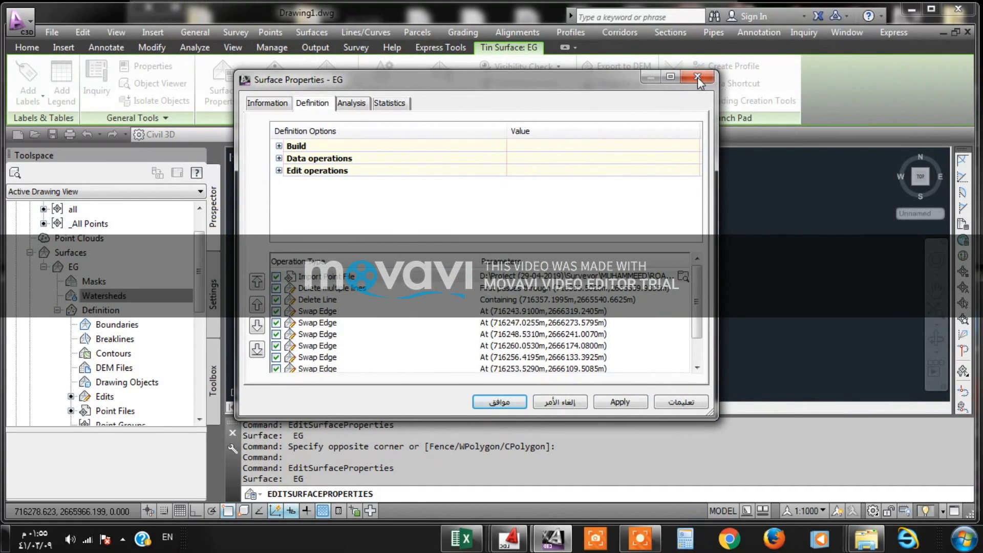
click(698, 78)
scroll(398, 232, down, 8)
scroll(454, 244, up, 6)
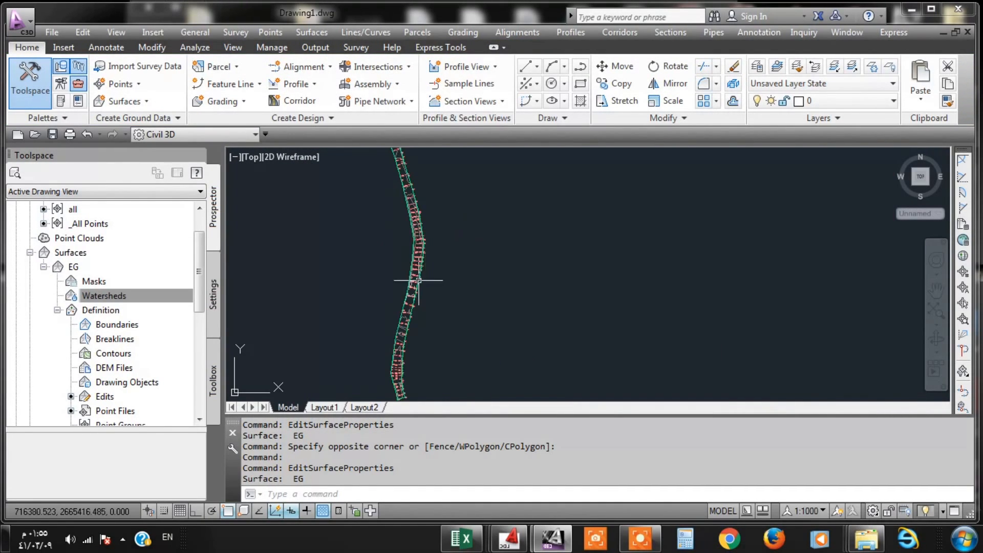
click(345, 204)
right_click(345, 204)
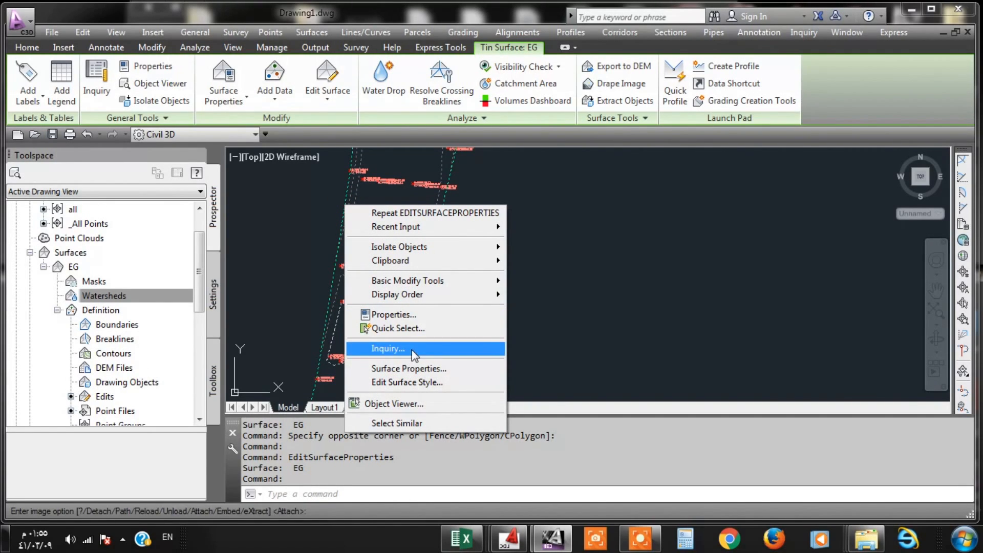
click(578, 246)
key(Escape)
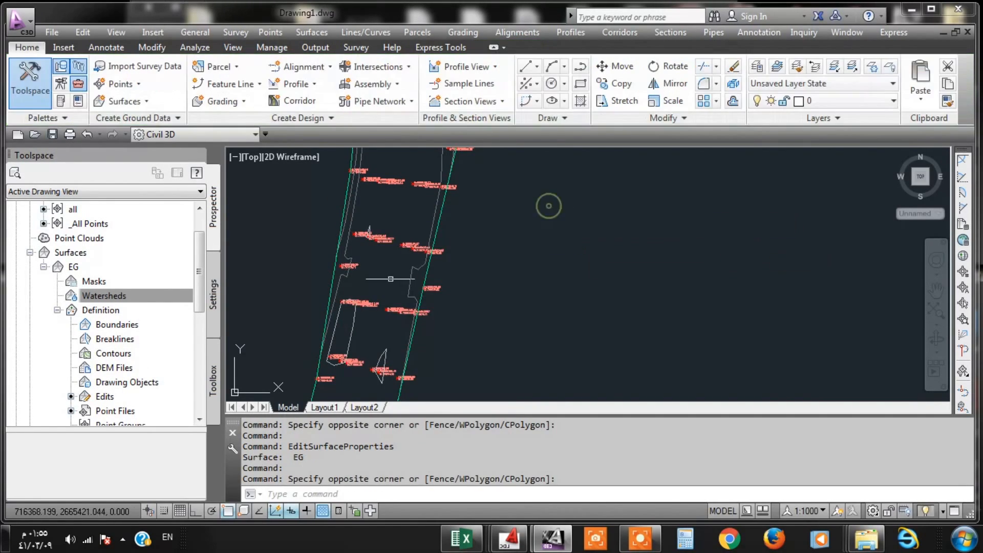
- Examine EG's contours and point labels along the strip up to its northern end
scroll(468, 204, down, 4)
middle_drag(415, 206, 441, 311)
middle_drag(409, 225, 445, 315)
middle_drag(416, 203, 436, 278)
scroll(420, 188, up, 8)
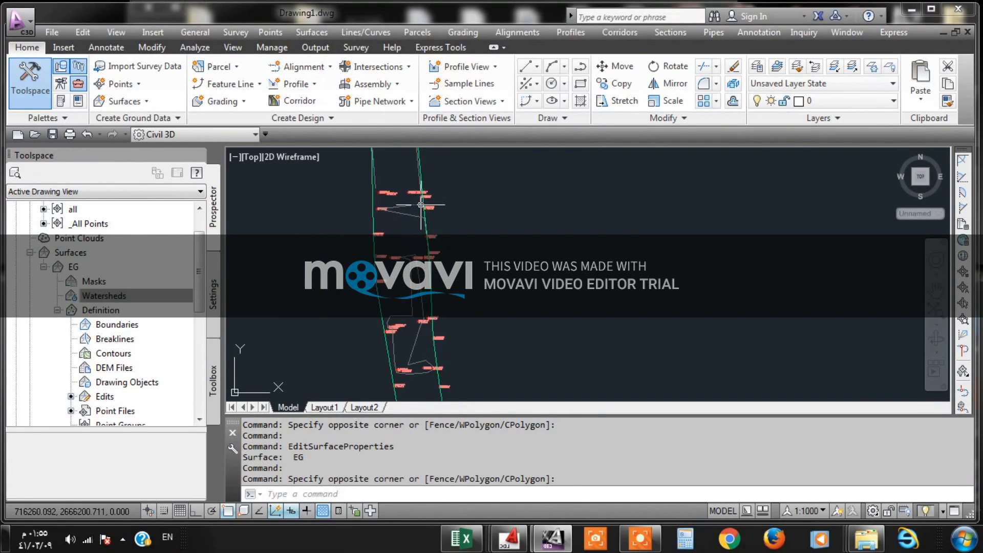
middle_drag(387, 184, 393, 312)
scroll(404, 313, down, 6)
middle_drag(406, 183, 416, 276)
- Reopen EG's surface properties from the strip's northern end to view the definition, and close them without changes
click(406, 264)
right_click(406, 264)
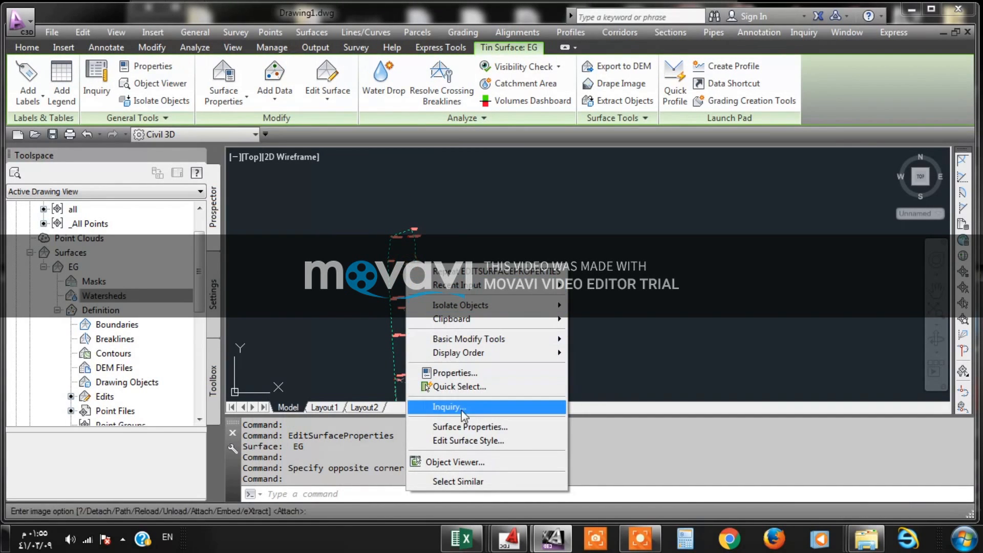
click(462, 427)
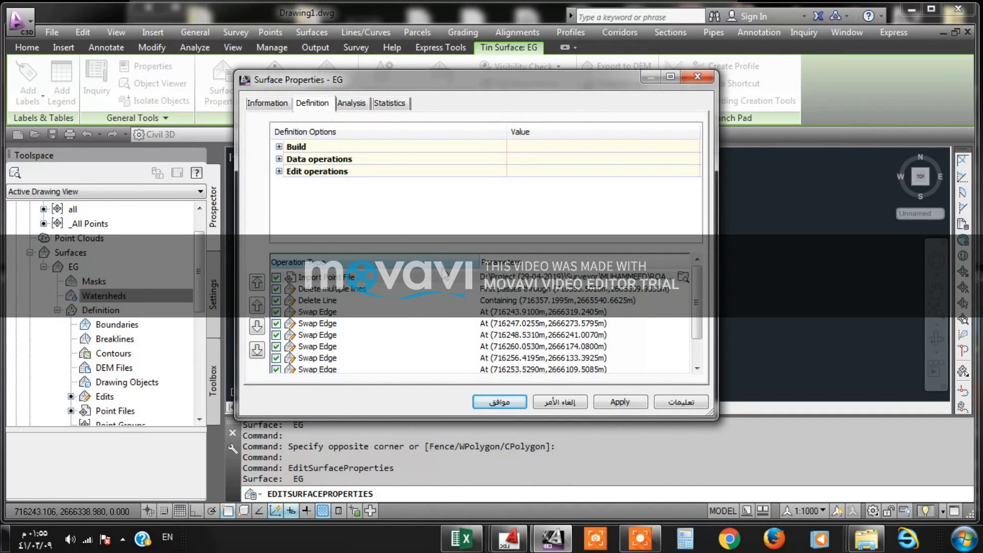
click(690, 83)
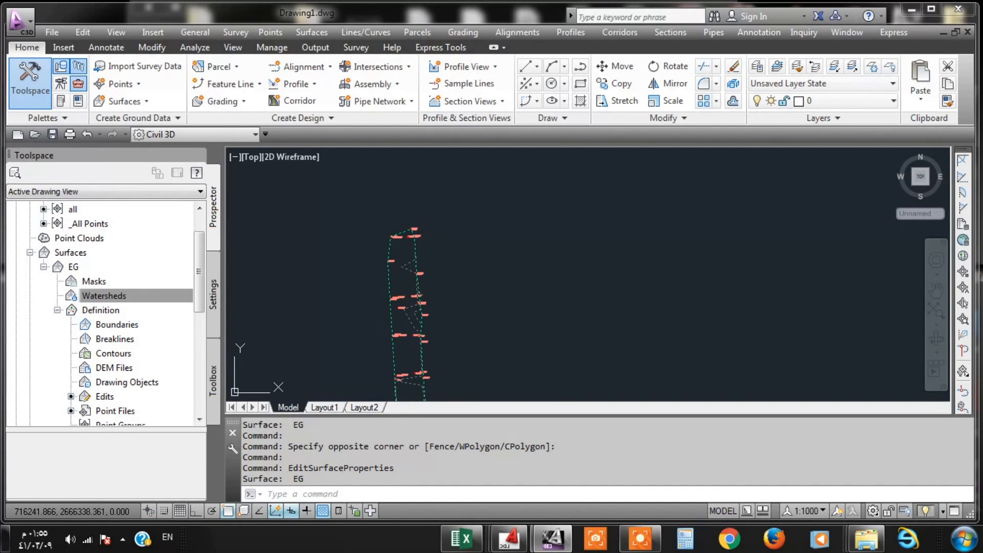
- Open the Contours 1m and 5m (Background) style for editing, view its component display, and close it without changes
click(406, 267)
right_click(406, 267)
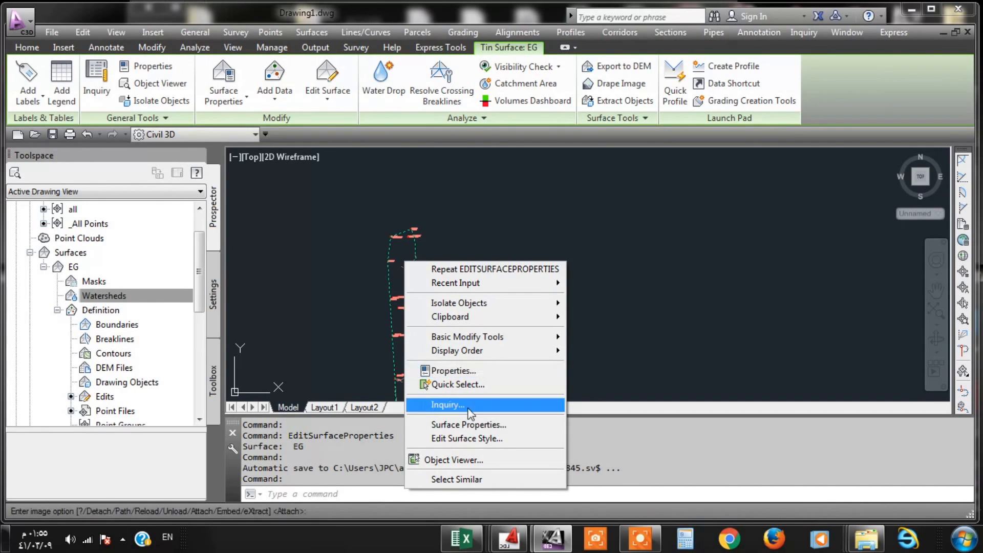
click(461, 439)
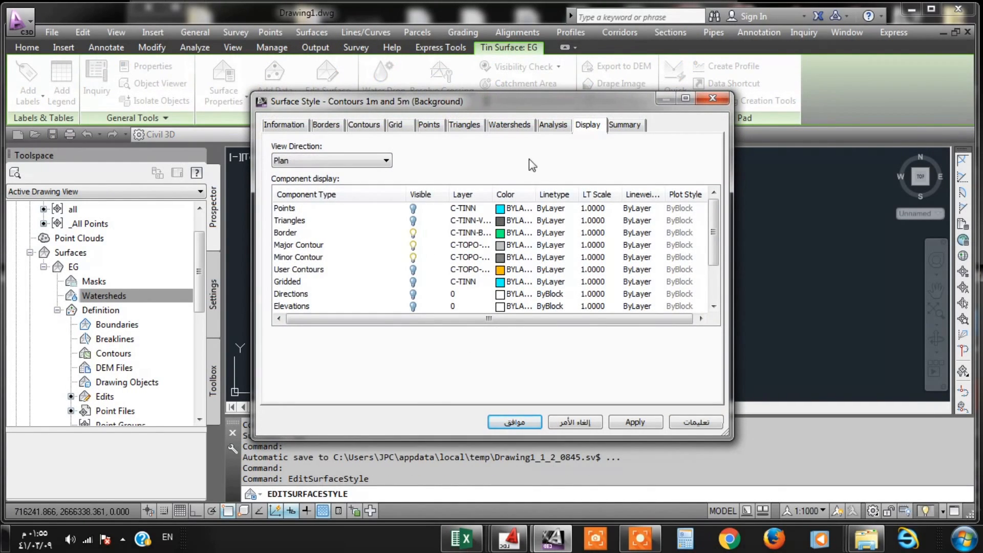
click(711, 98)
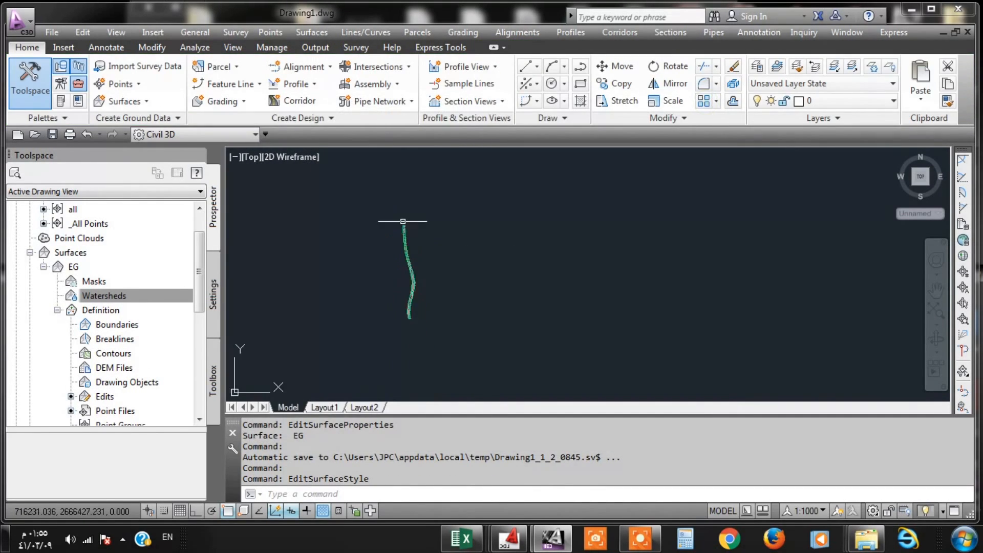
- Inspect the 1 m and 5 m contours and the border along the full length of EG, from end to end
scroll(416, 276, up, 2)
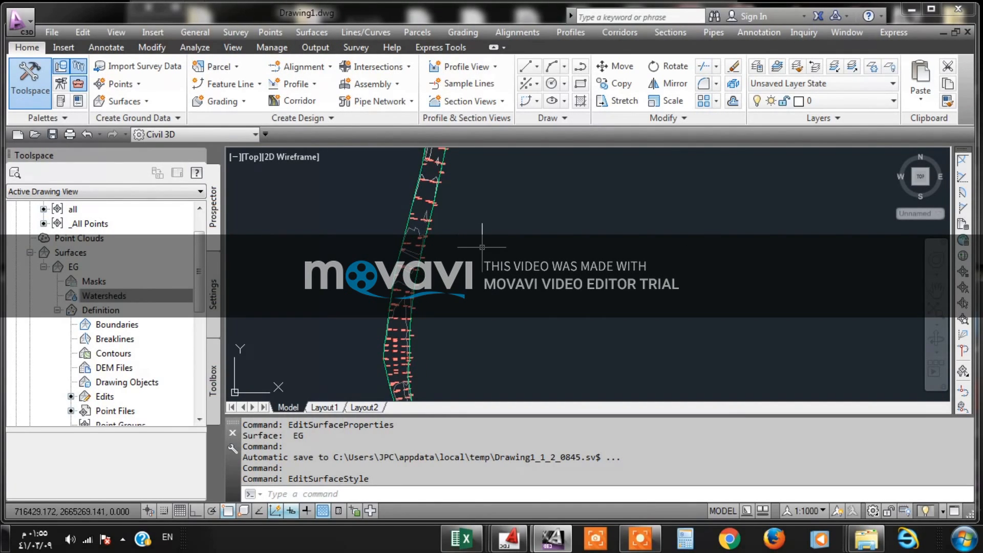
scroll(482, 247, down, 5)
middle_drag(496, 217, 497, 296)
scroll(466, 231, up, 3)
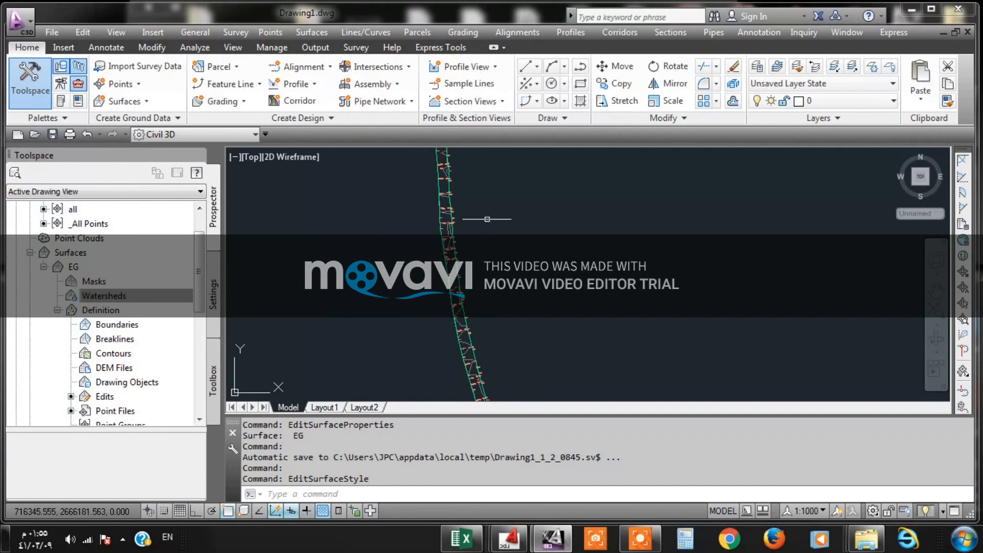
scroll(458, 243, up, 3)
scroll(479, 283, up, 4)
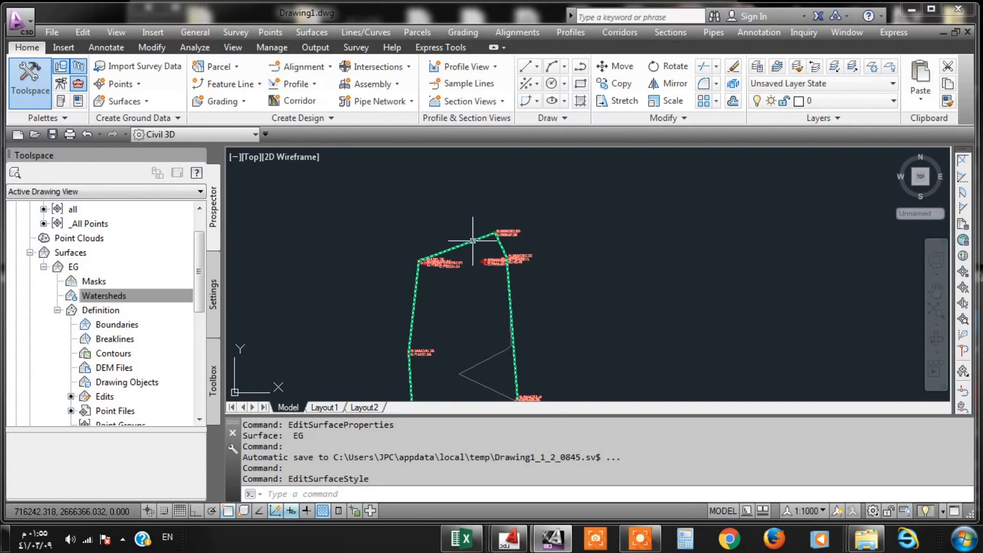
scroll(436, 247, down, 5)
middle_drag(437, 247, 439, 237)
scroll(439, 237, down, 4)
middle_drag(457, 302, 436, 222)
scroll(435, 222, down, 4)
scroll(430, 273, up, 4)
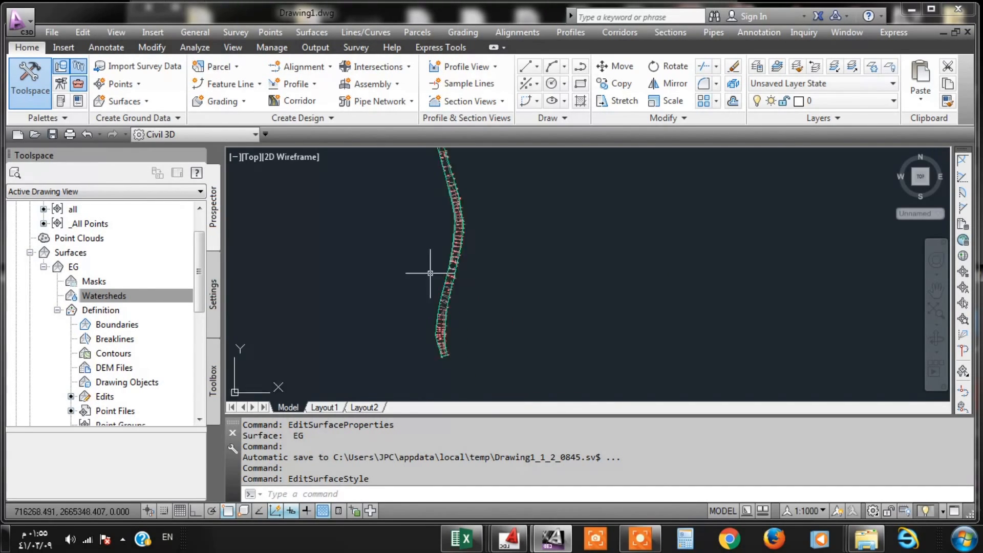
scroll(456, 287, up, 6)
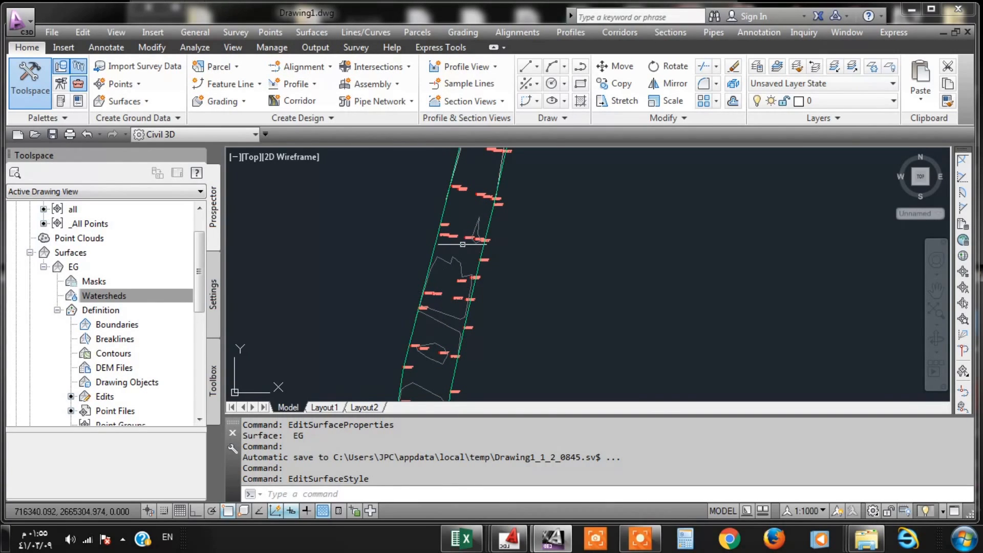
scroll(467, 231, down, 6)
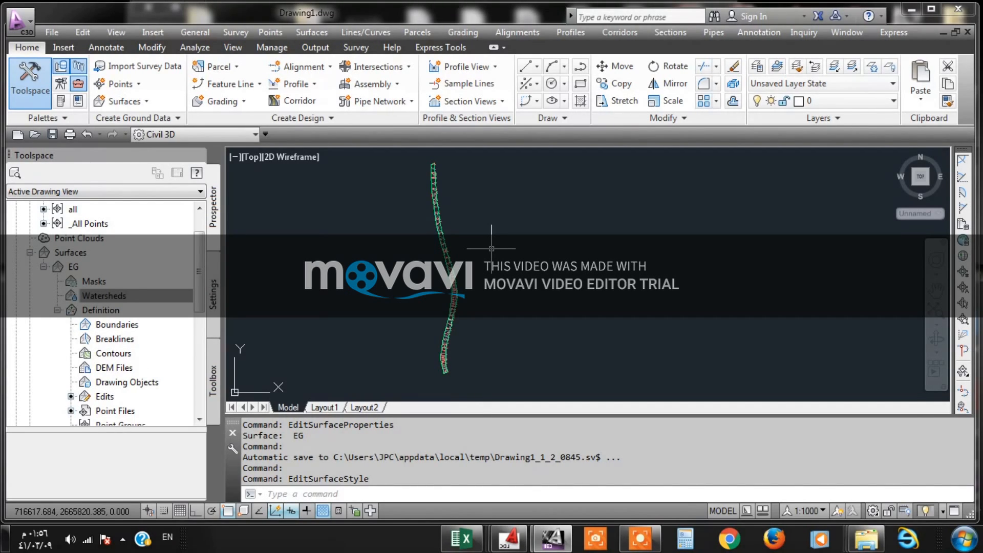
click(640, 538)
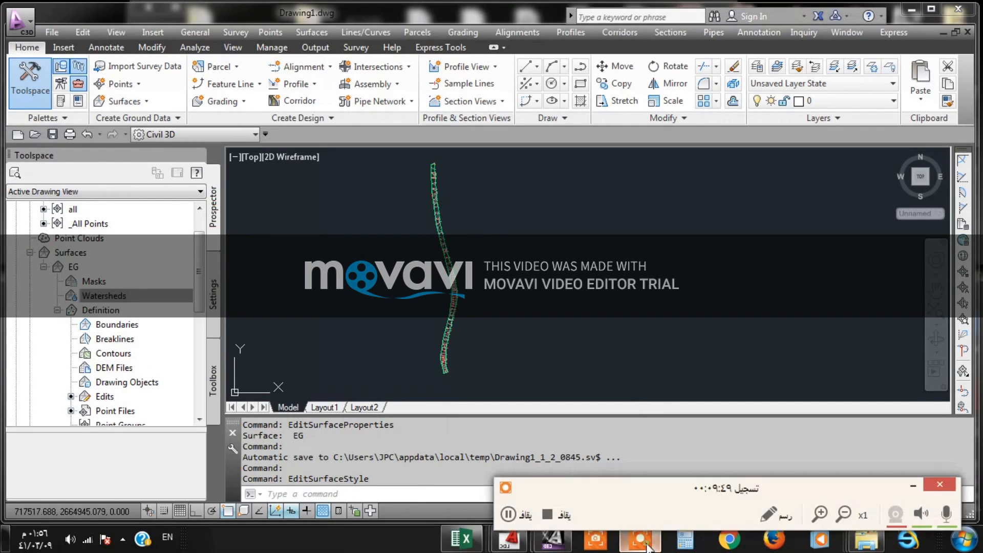